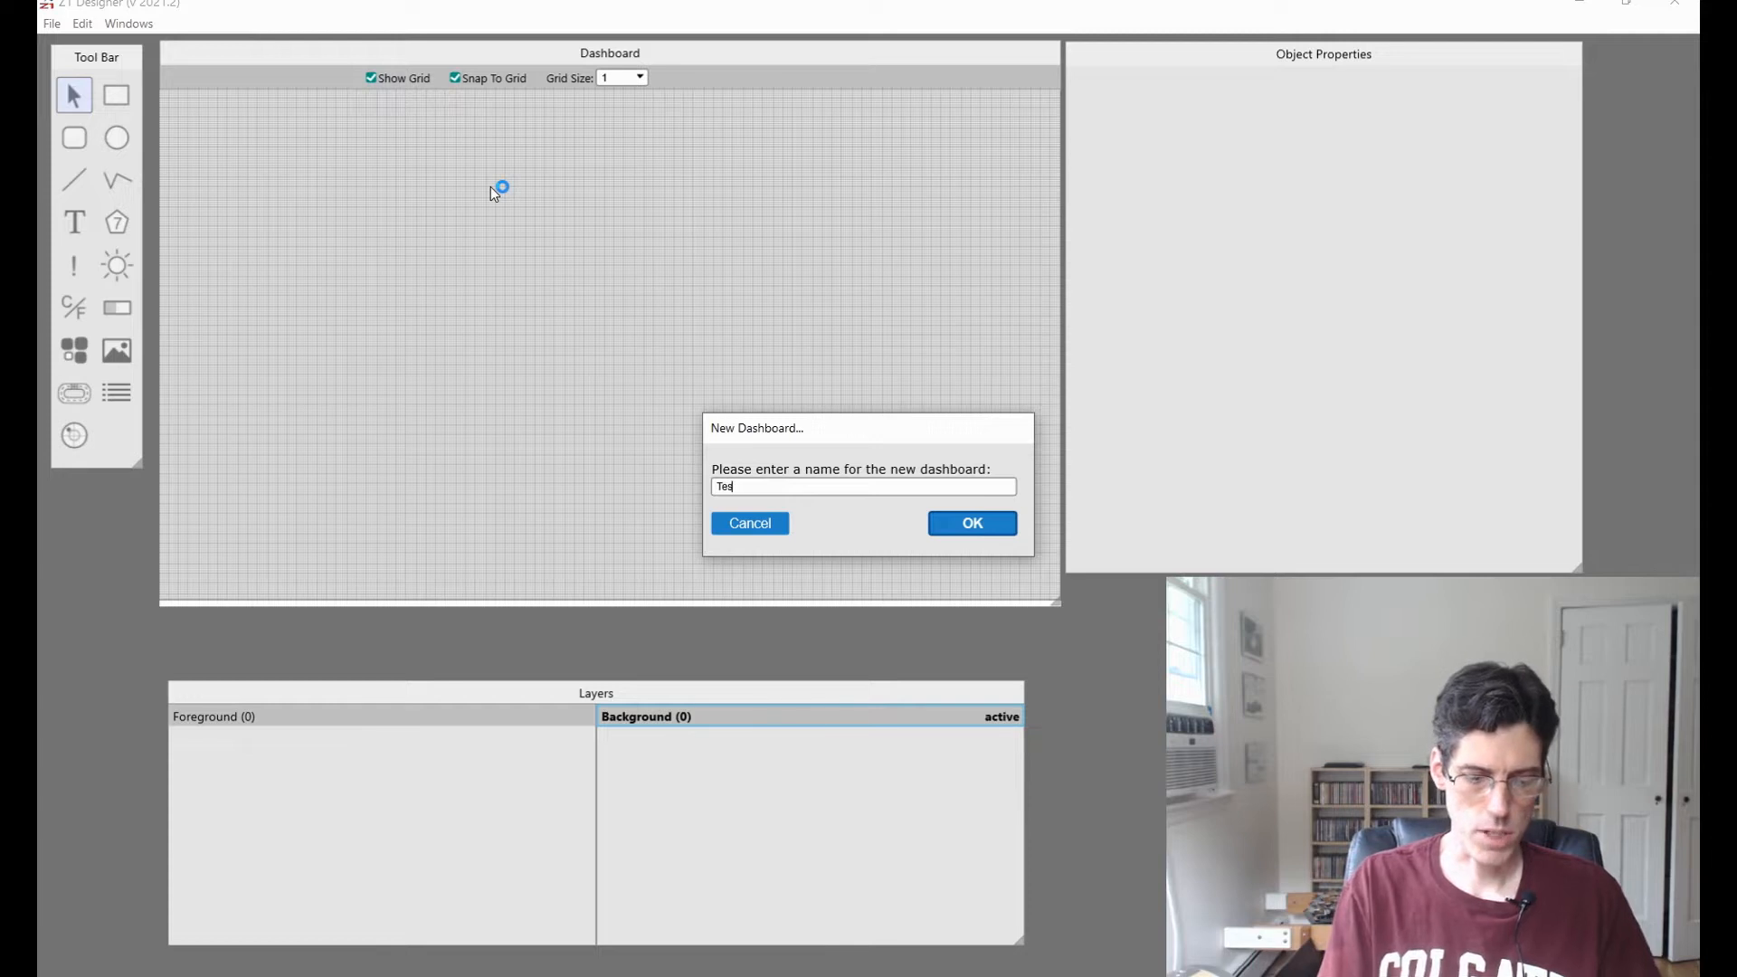
Name the new dashboard Test Dash and make the floating tool bar window slightly taller.
text(ash)
key(Return)
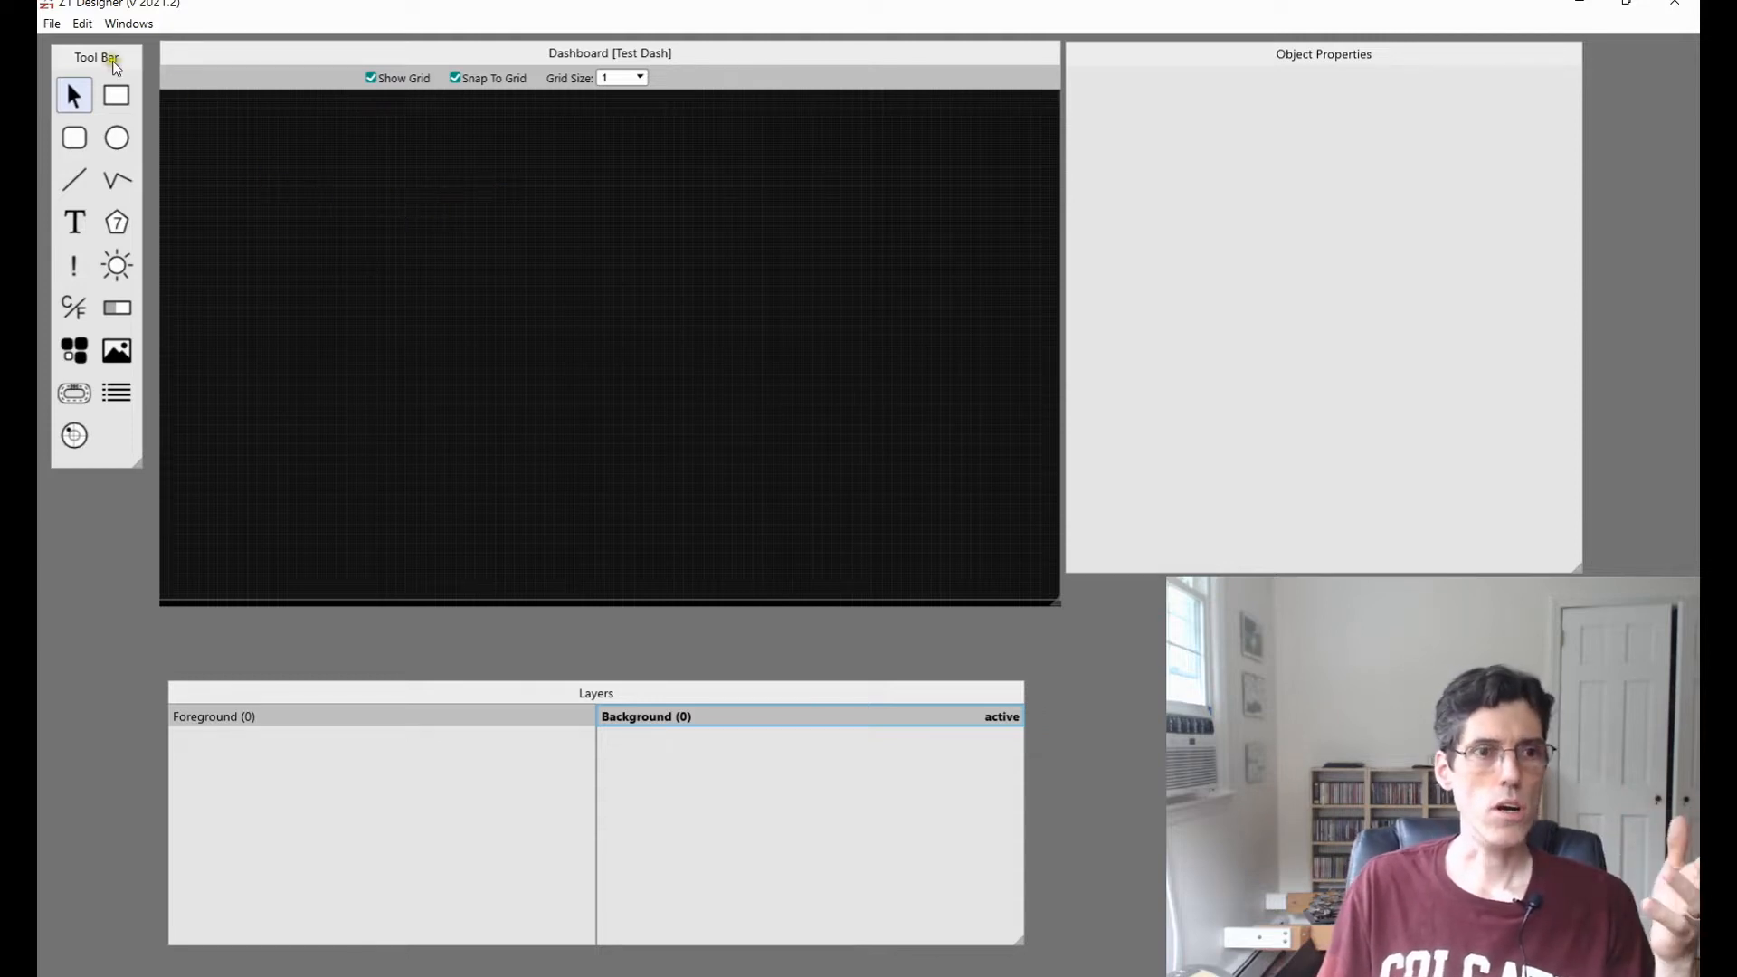
drag(93, 58, 93, 59)
mouse_move(137, 464)
mouse_down()
mouse_move(135, 340)
mouse_move(130, 486)
mouse_up()
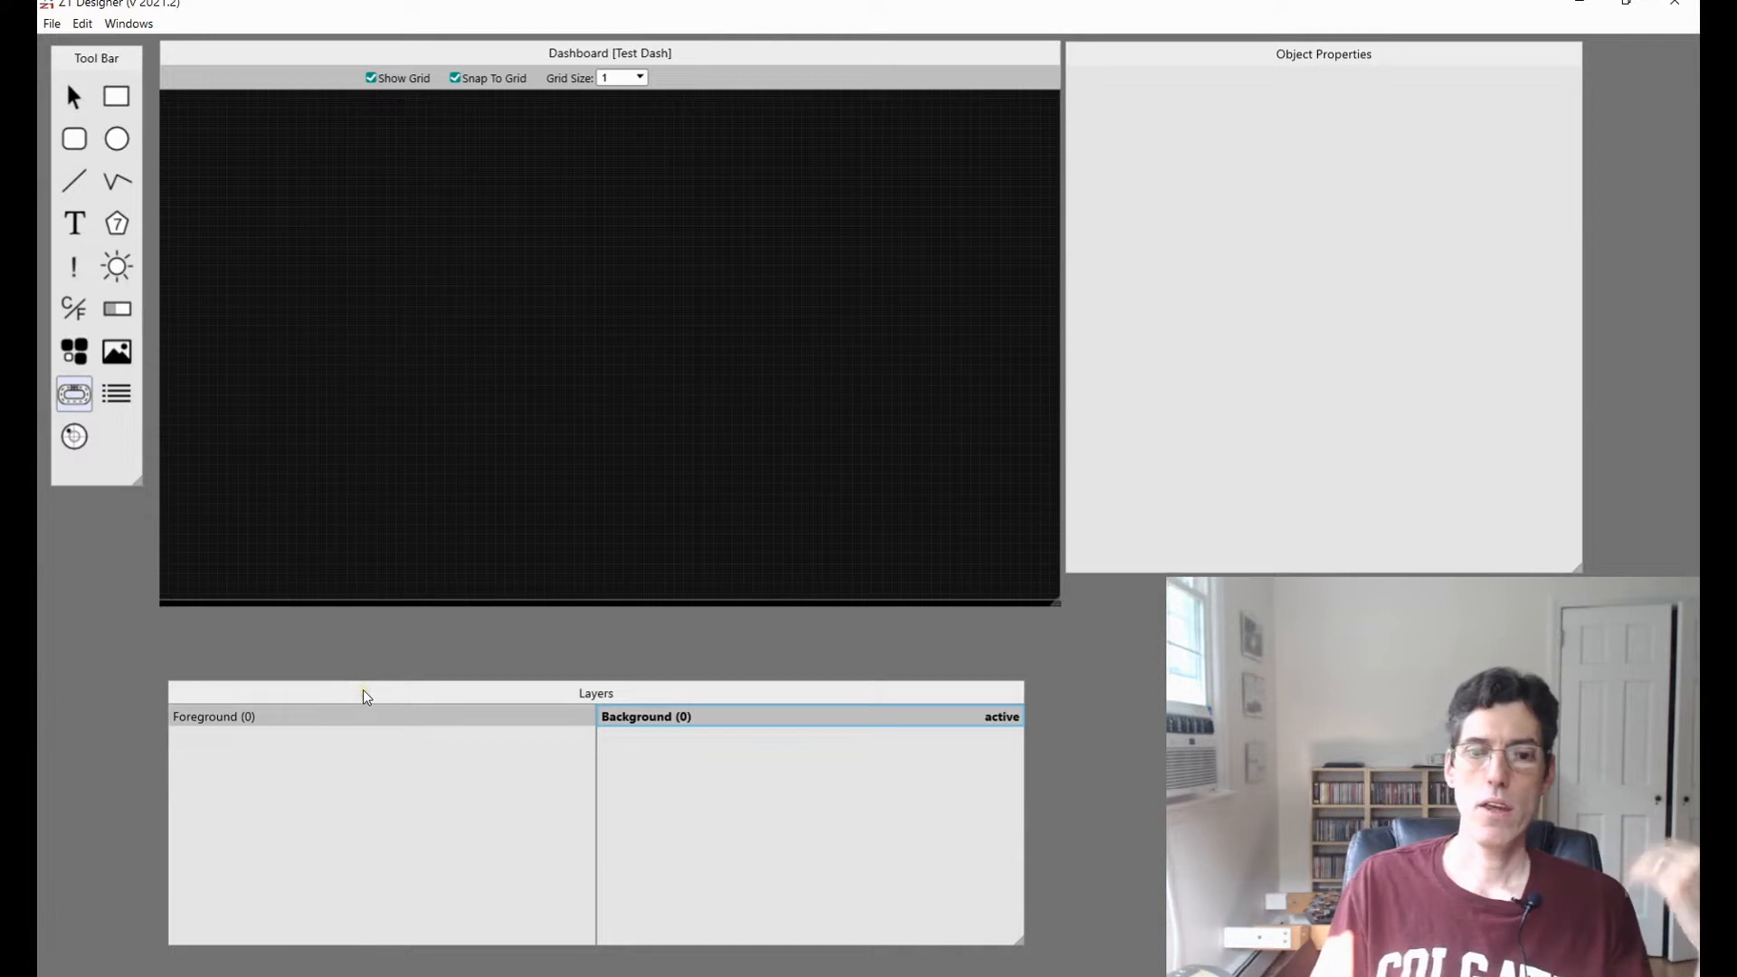
Draw a track map on the Foreground layer, with its box from about X 88, Y 69 to X 258, Y 257.
click(238, 715)
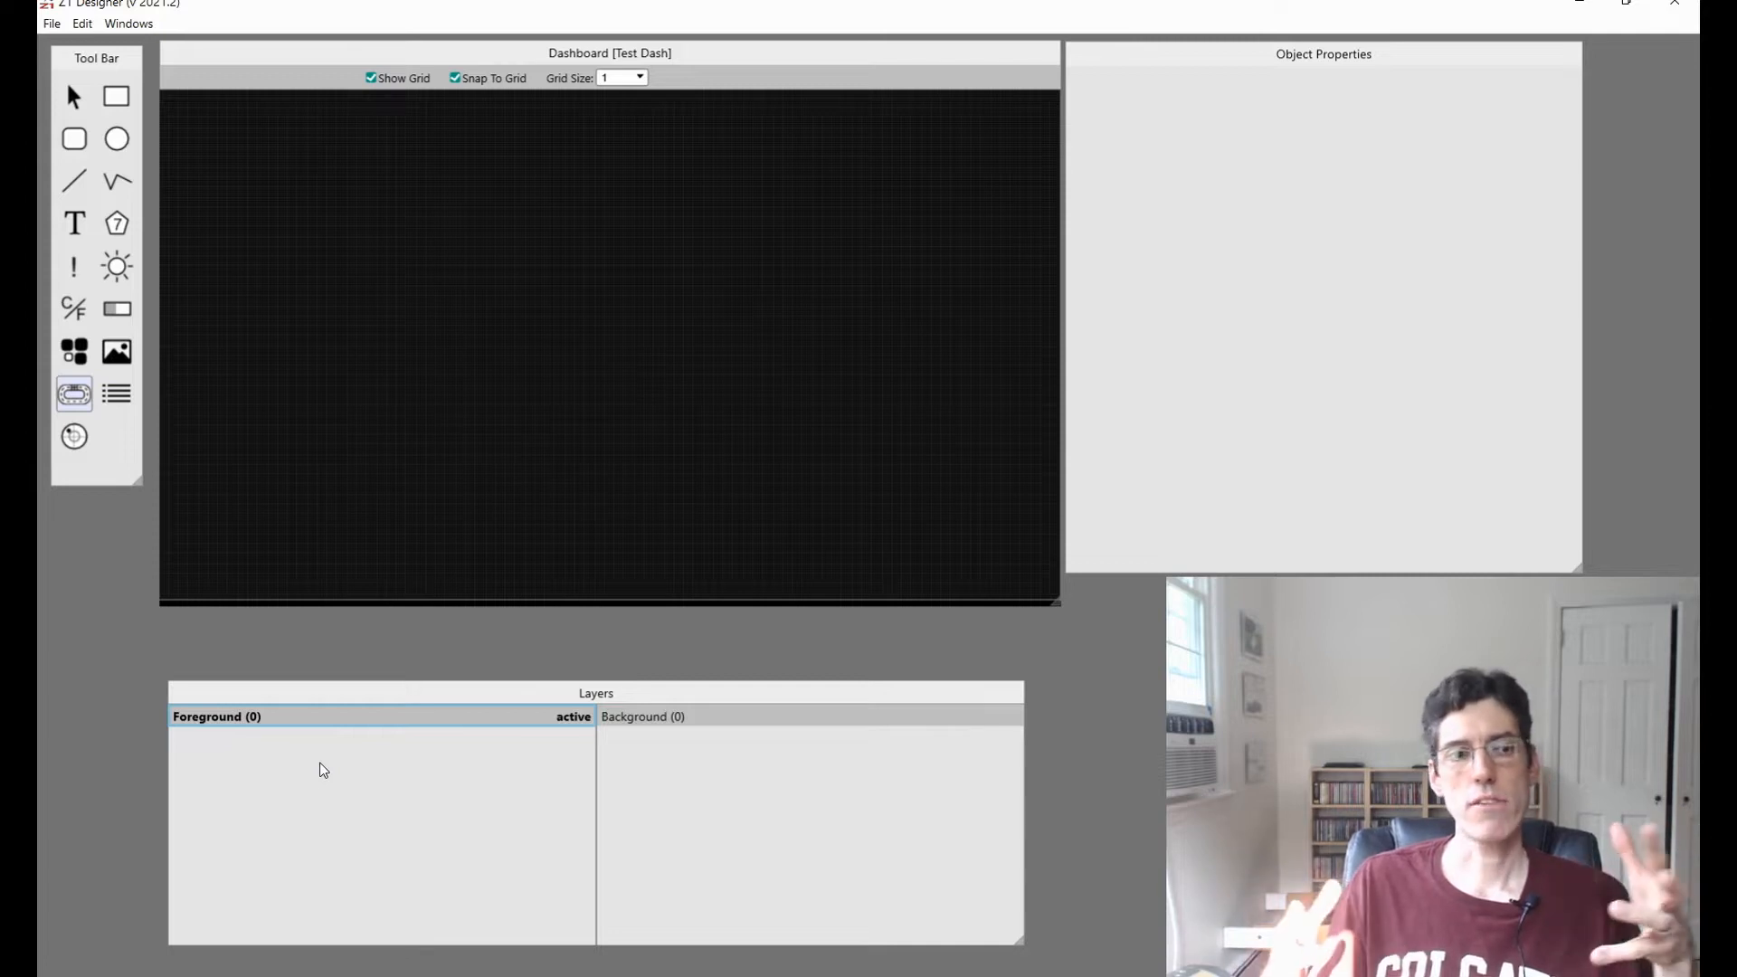
click(623, 738)
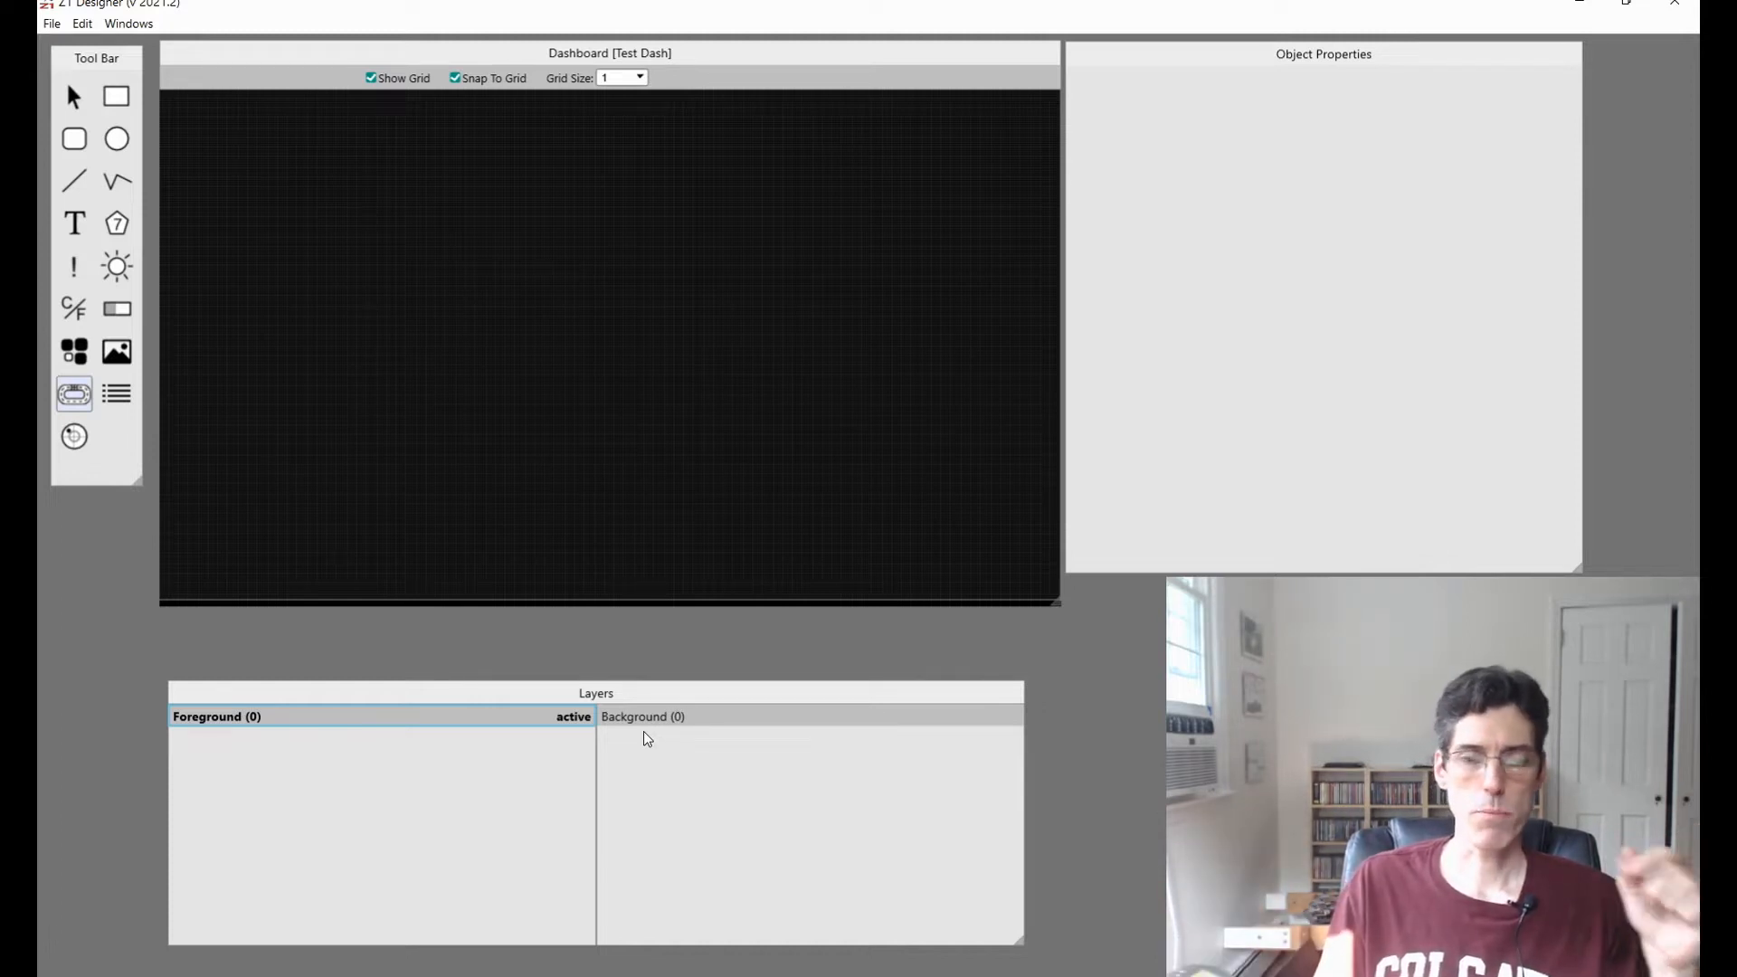
click(250, 721)
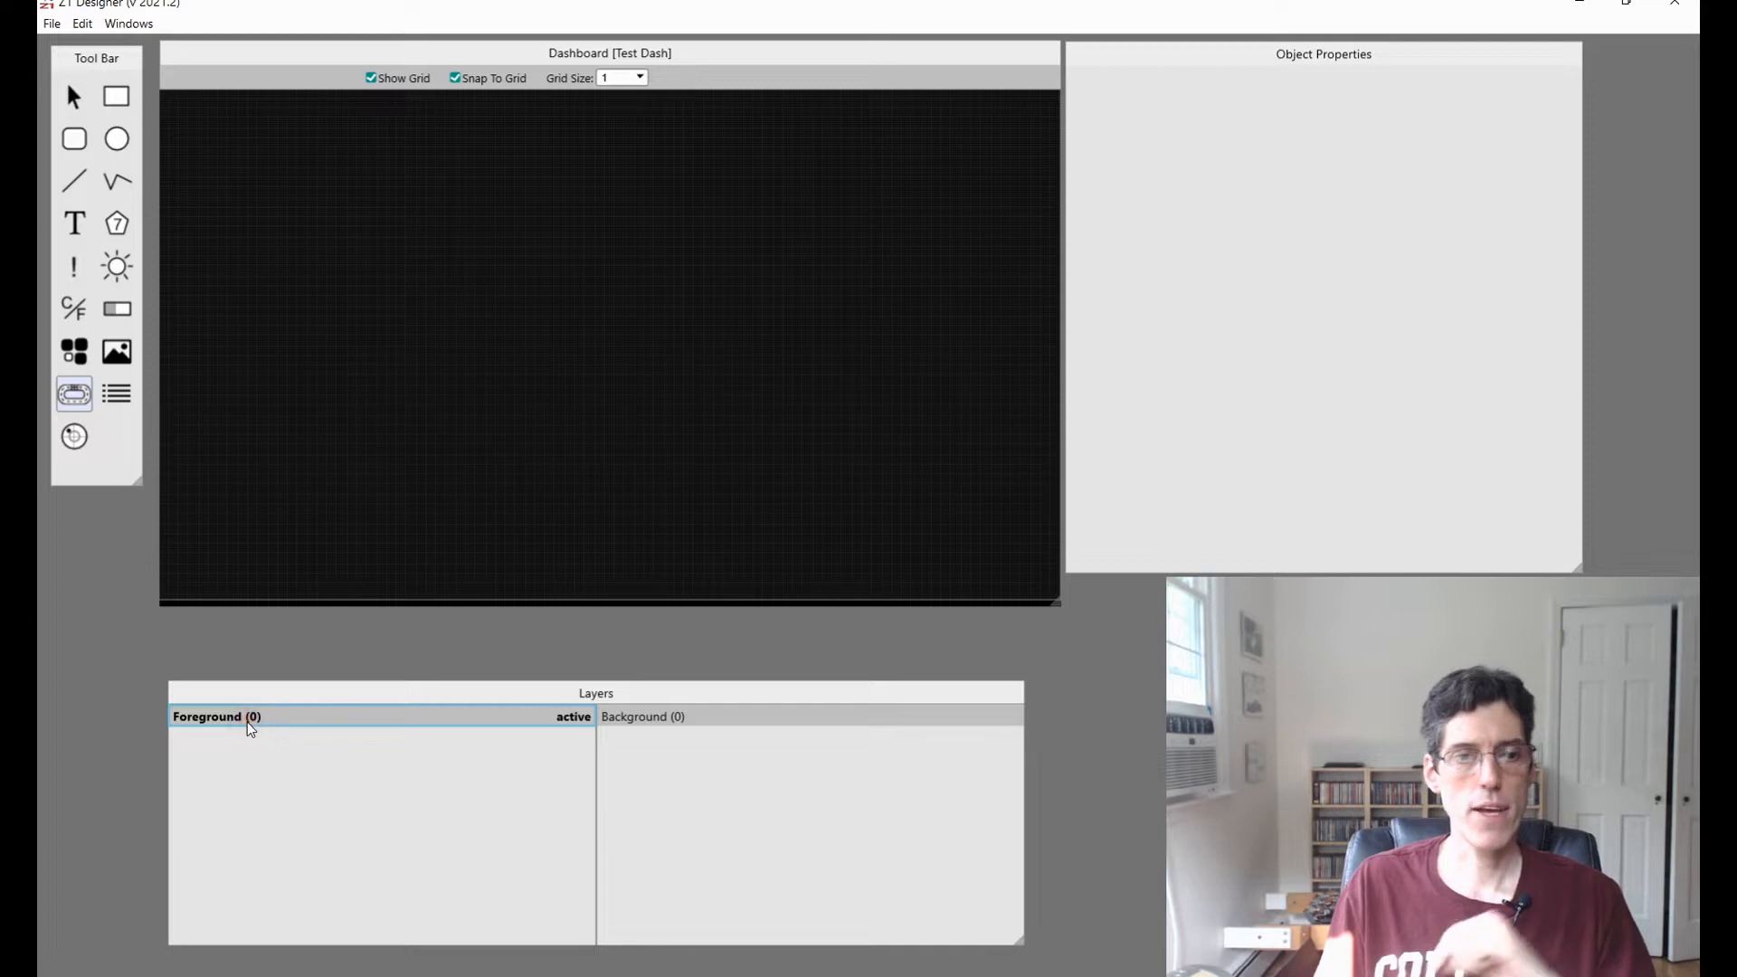
click(81, 409)
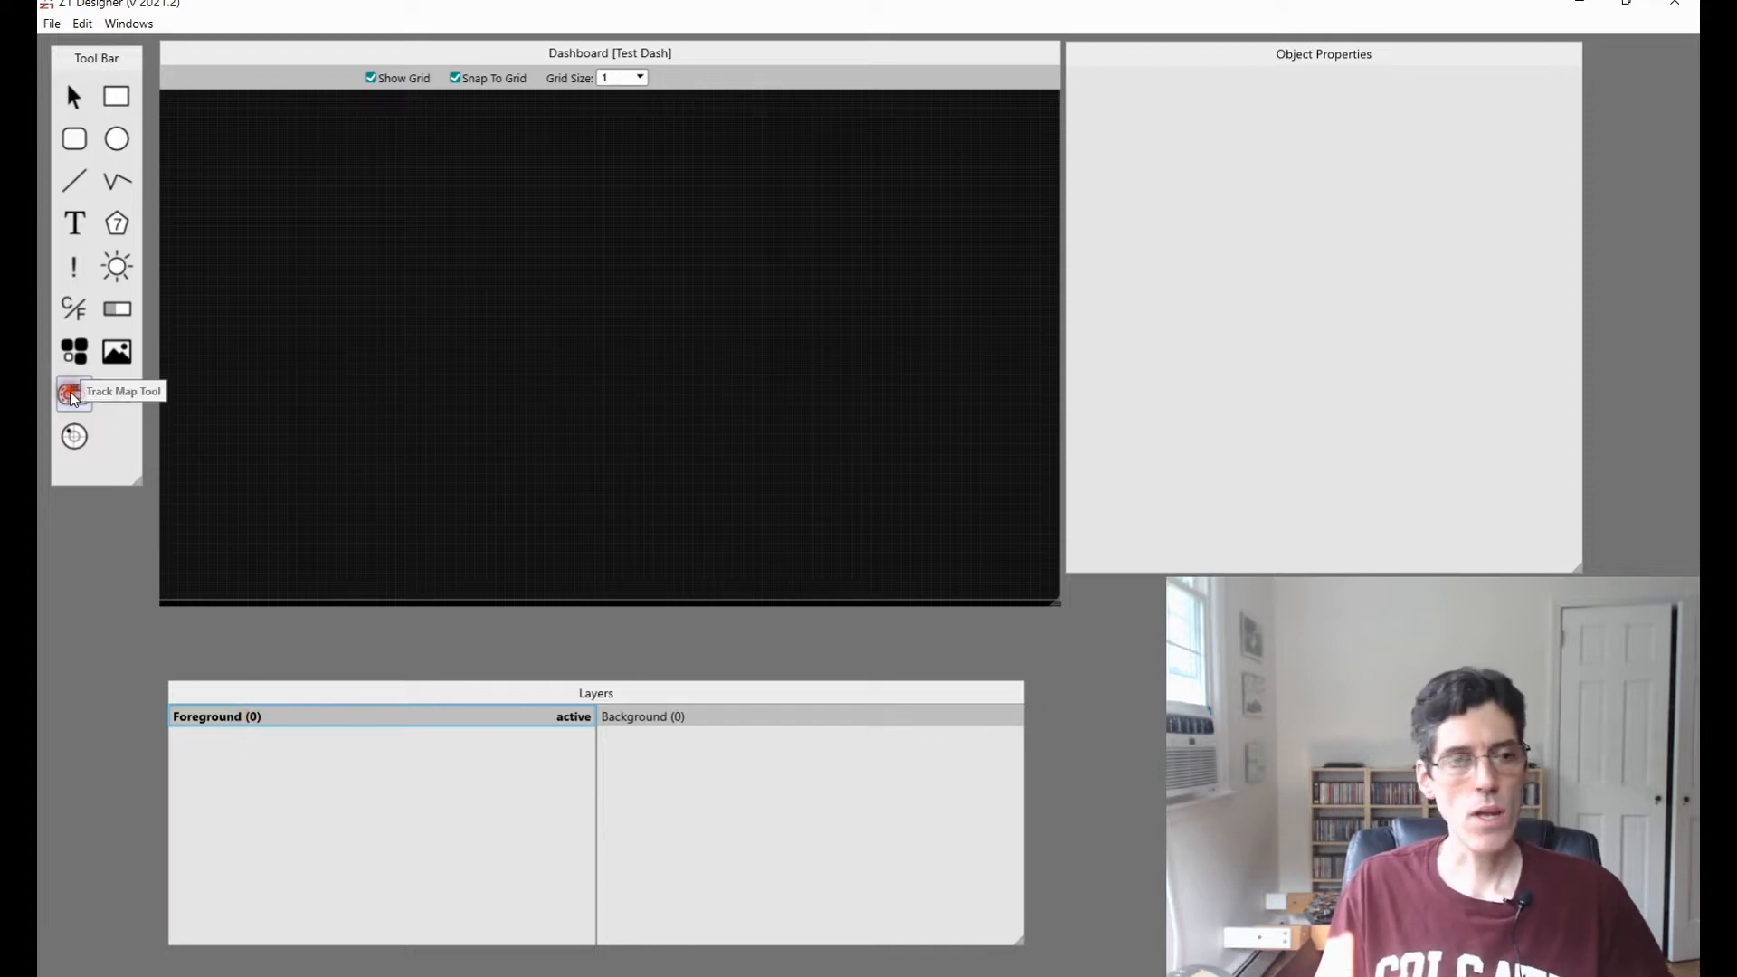
drag(327, 220, 644, 574)
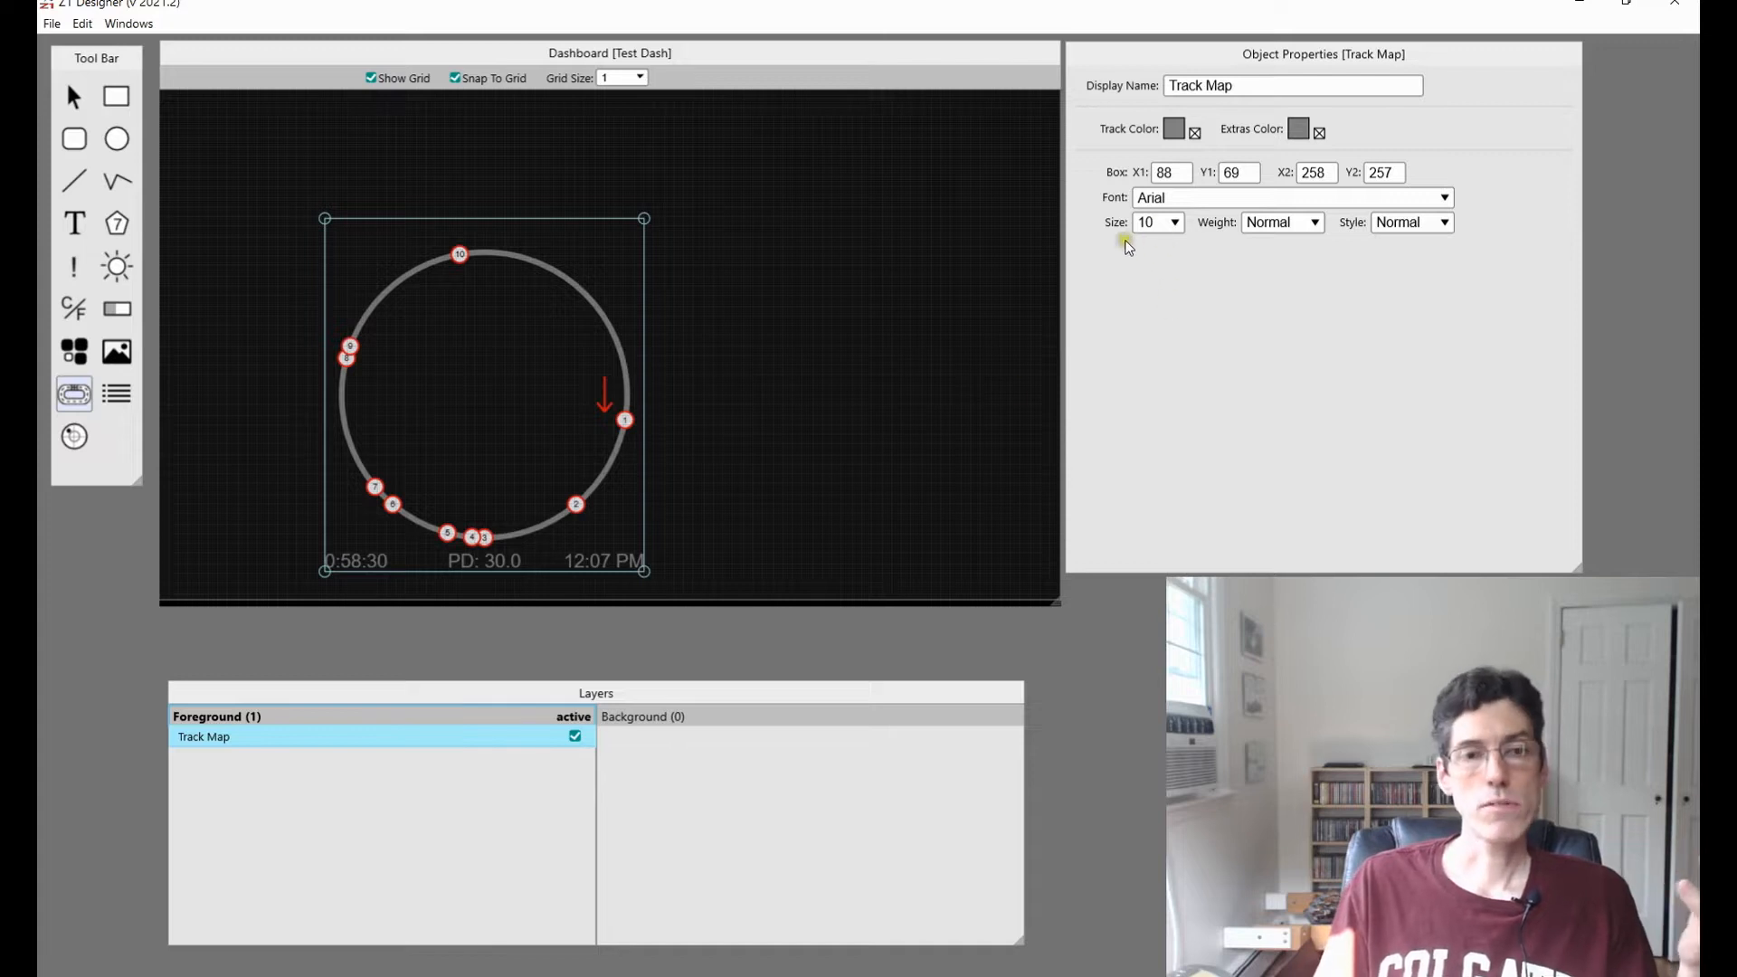
Set the track map's track color to light grey with RGB 218, 218, 218.
click(1175, 131)
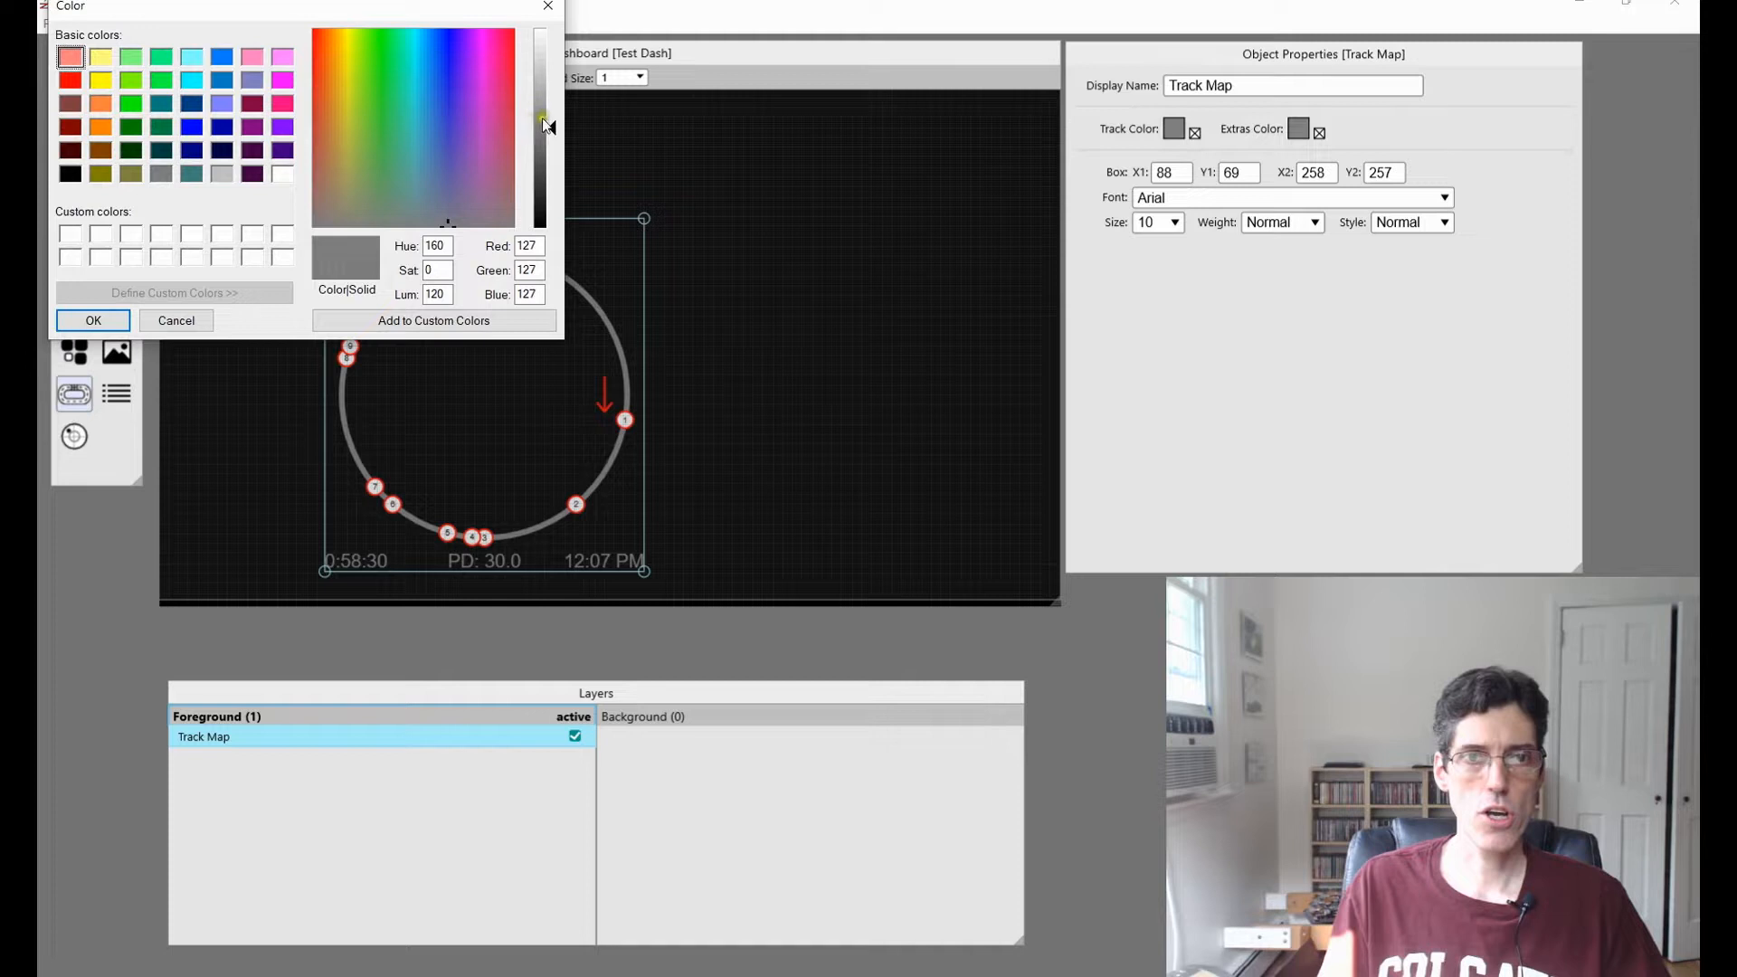
drag(537, 126, 539, 57)
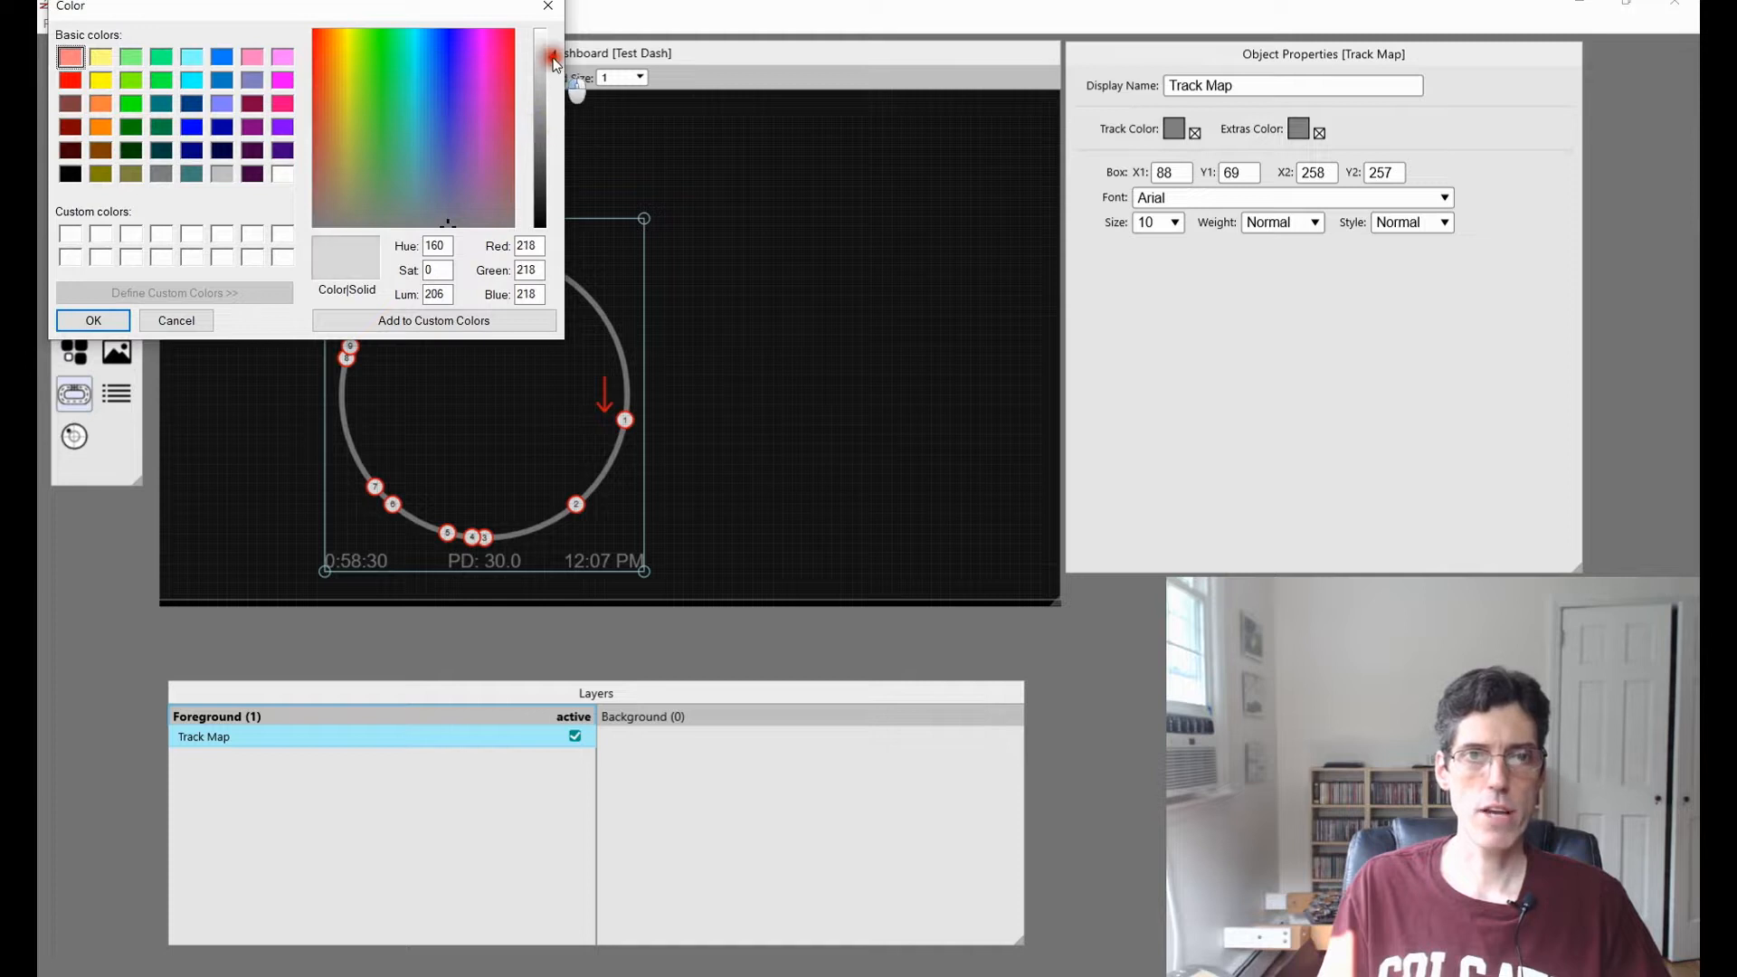
click(94, 321)
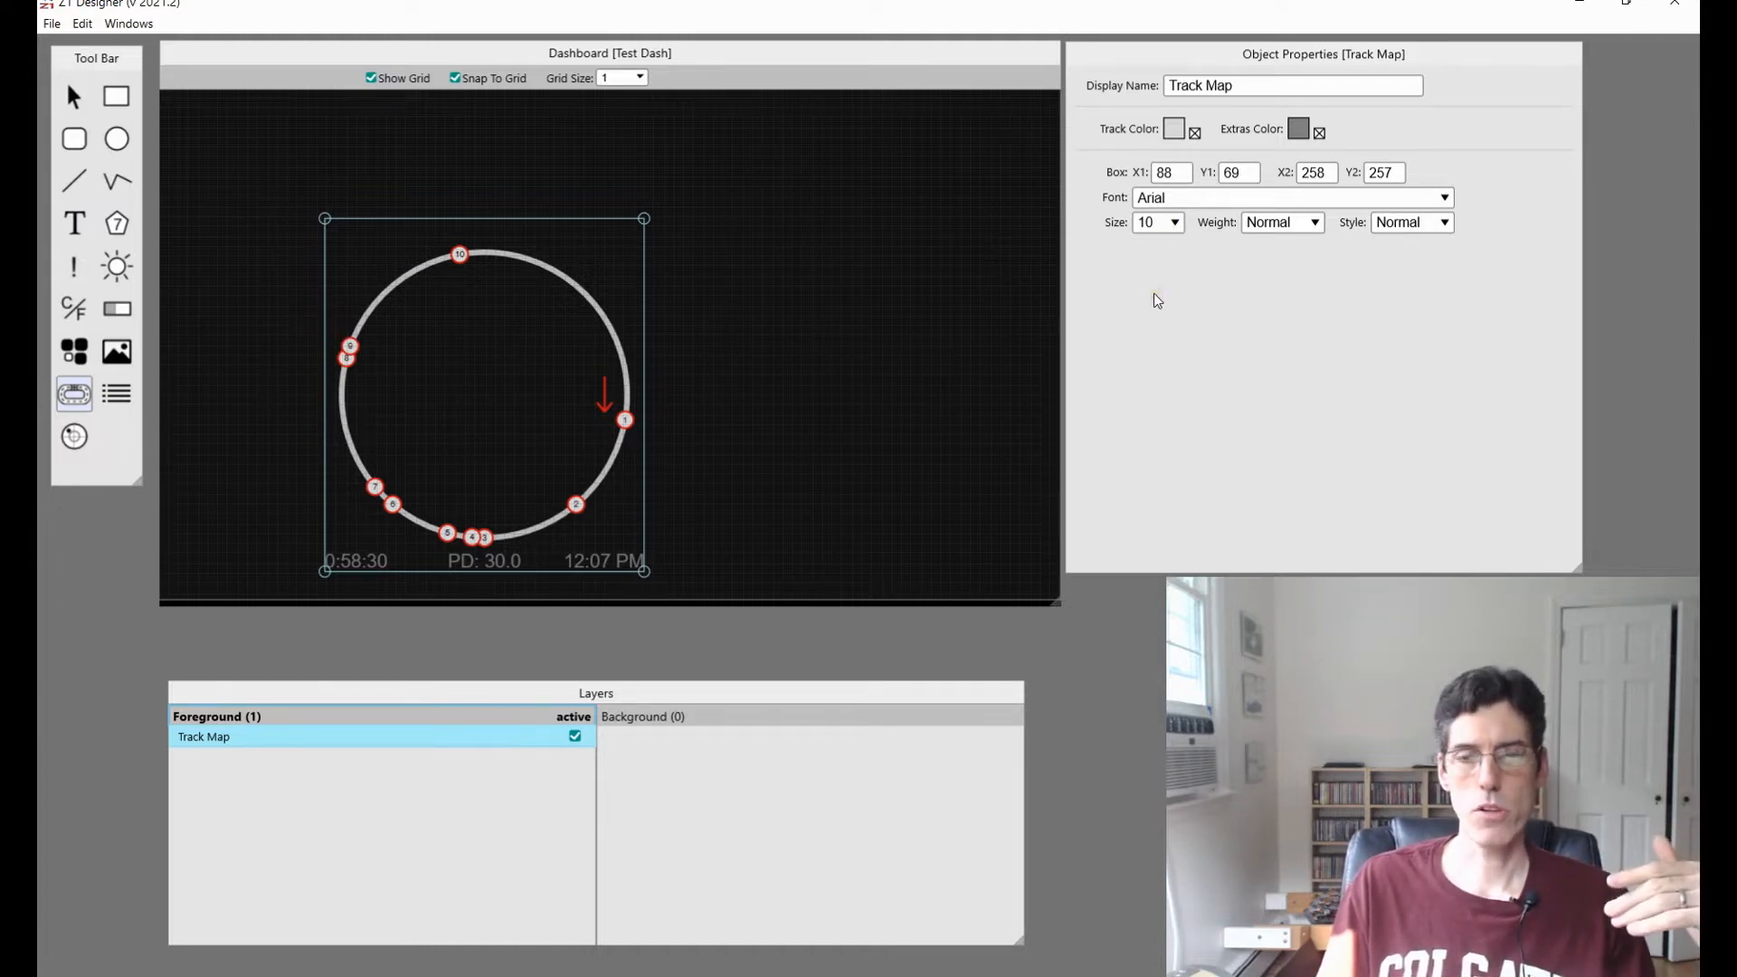
Clear the track map's track color and replace it with green, RGB 113, 205, 92.
click(1193, 133)
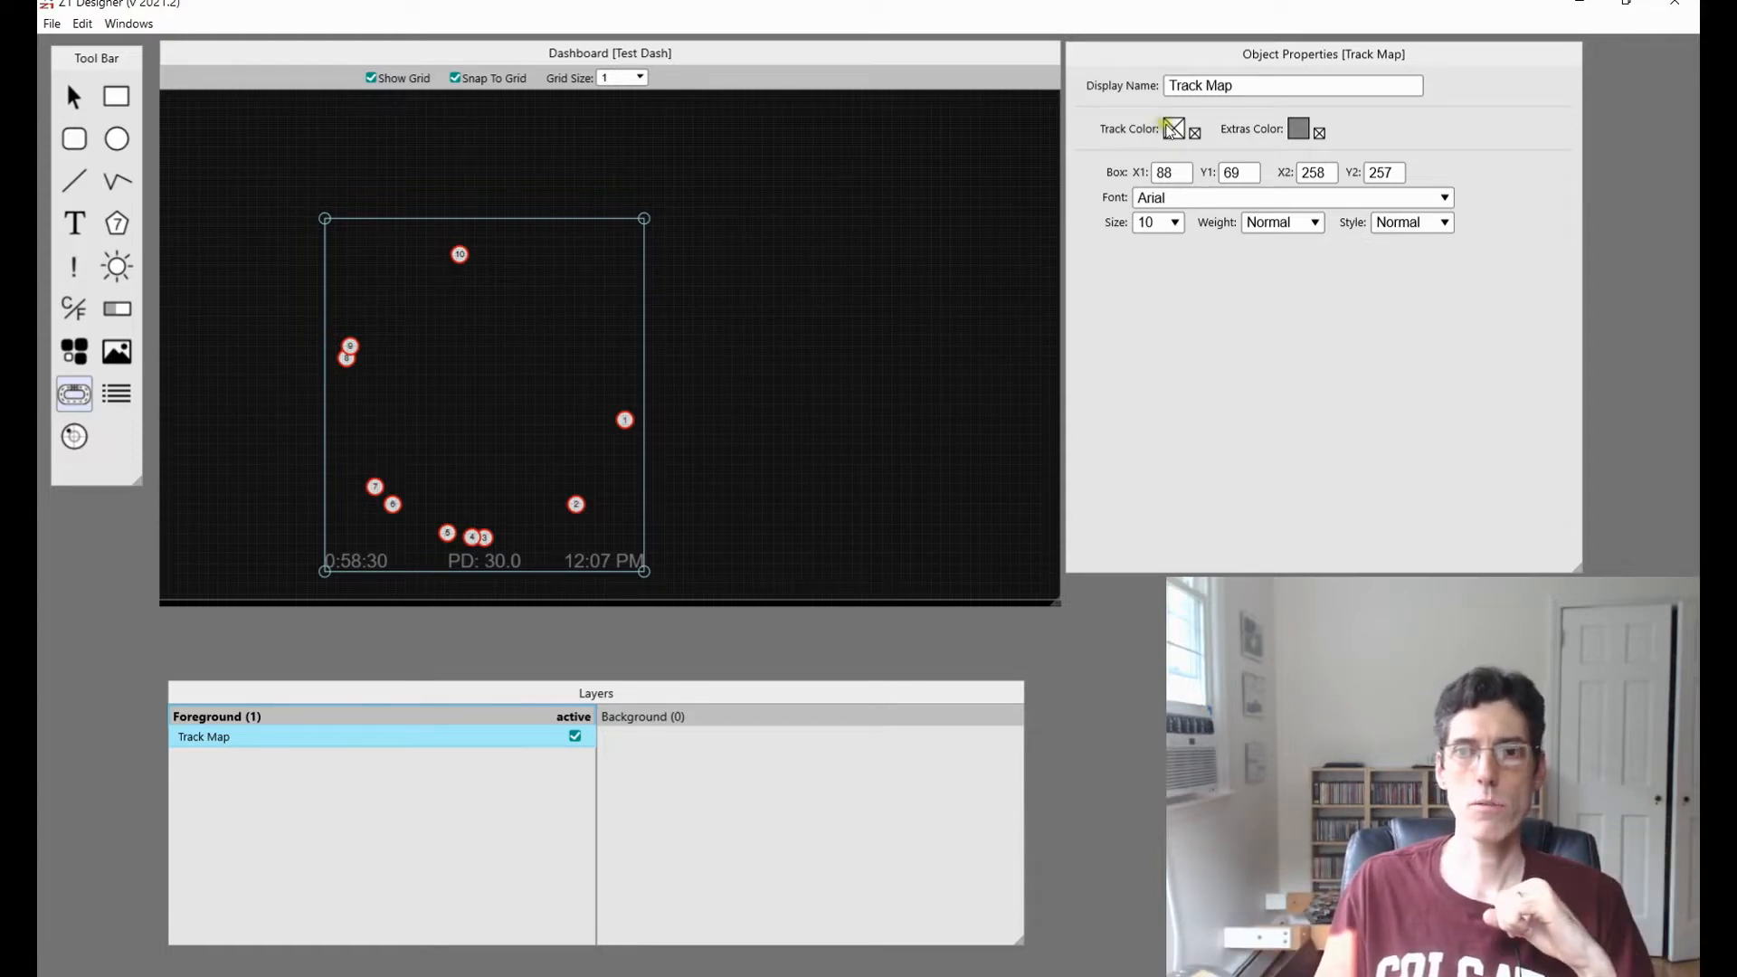
click(1173, 131)
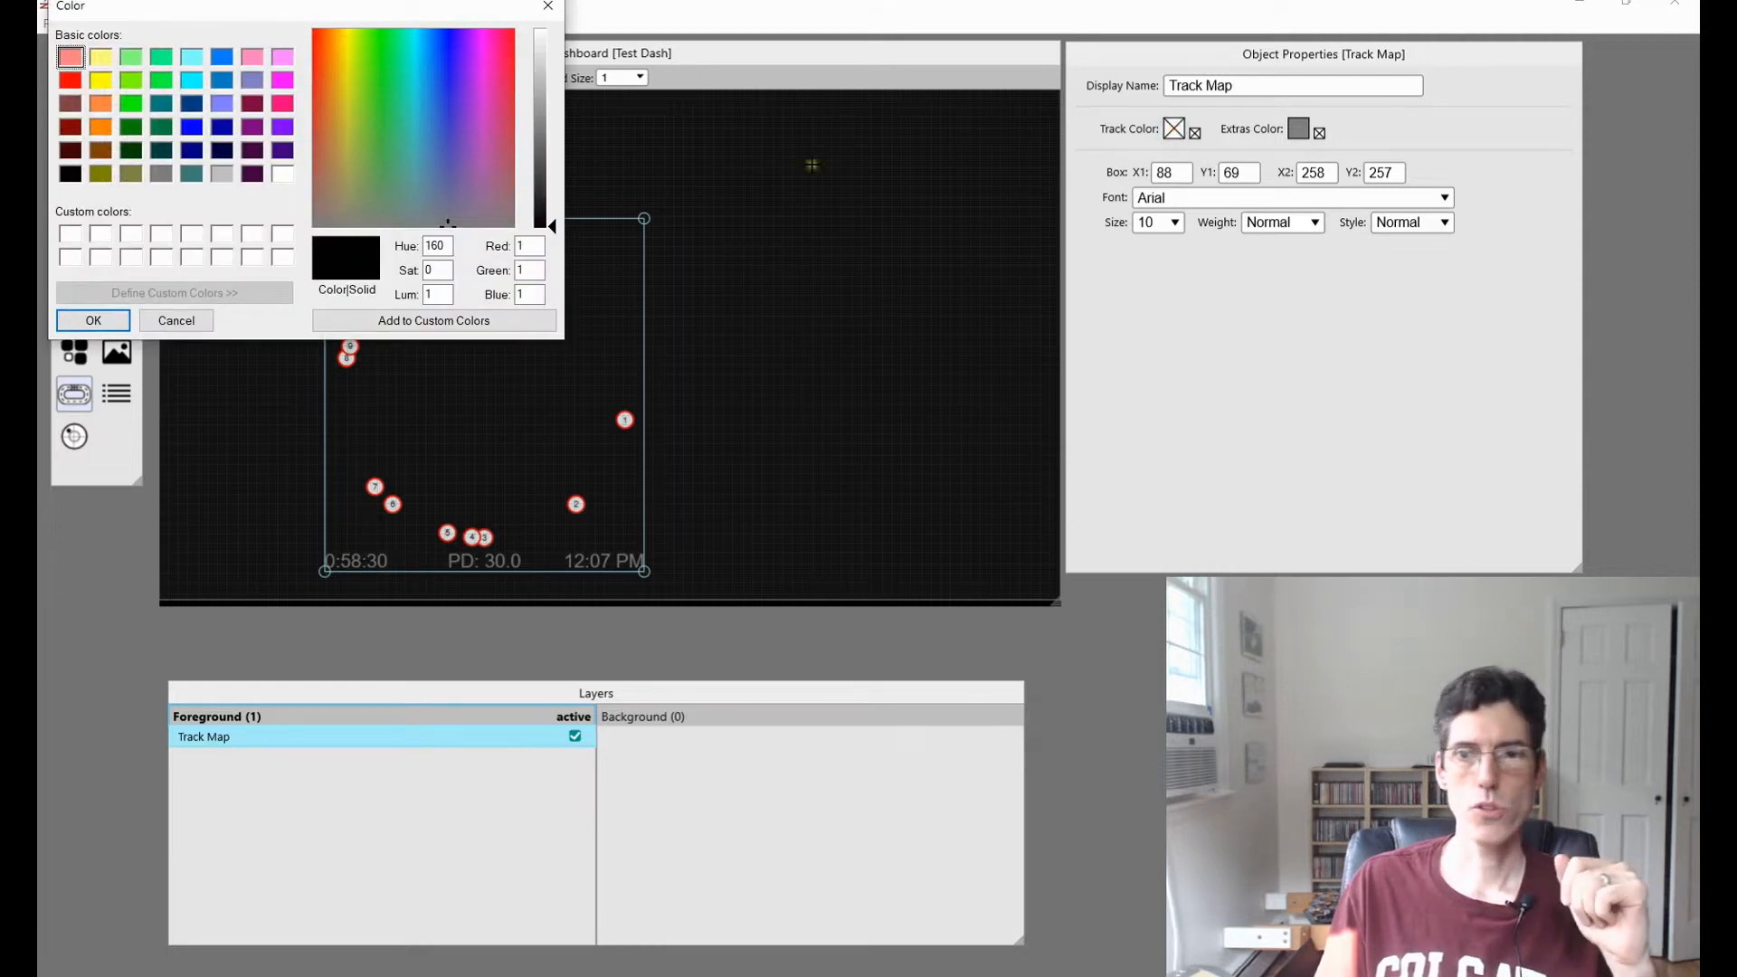
click(375, 122)
drag(552, 230, 552, 115)
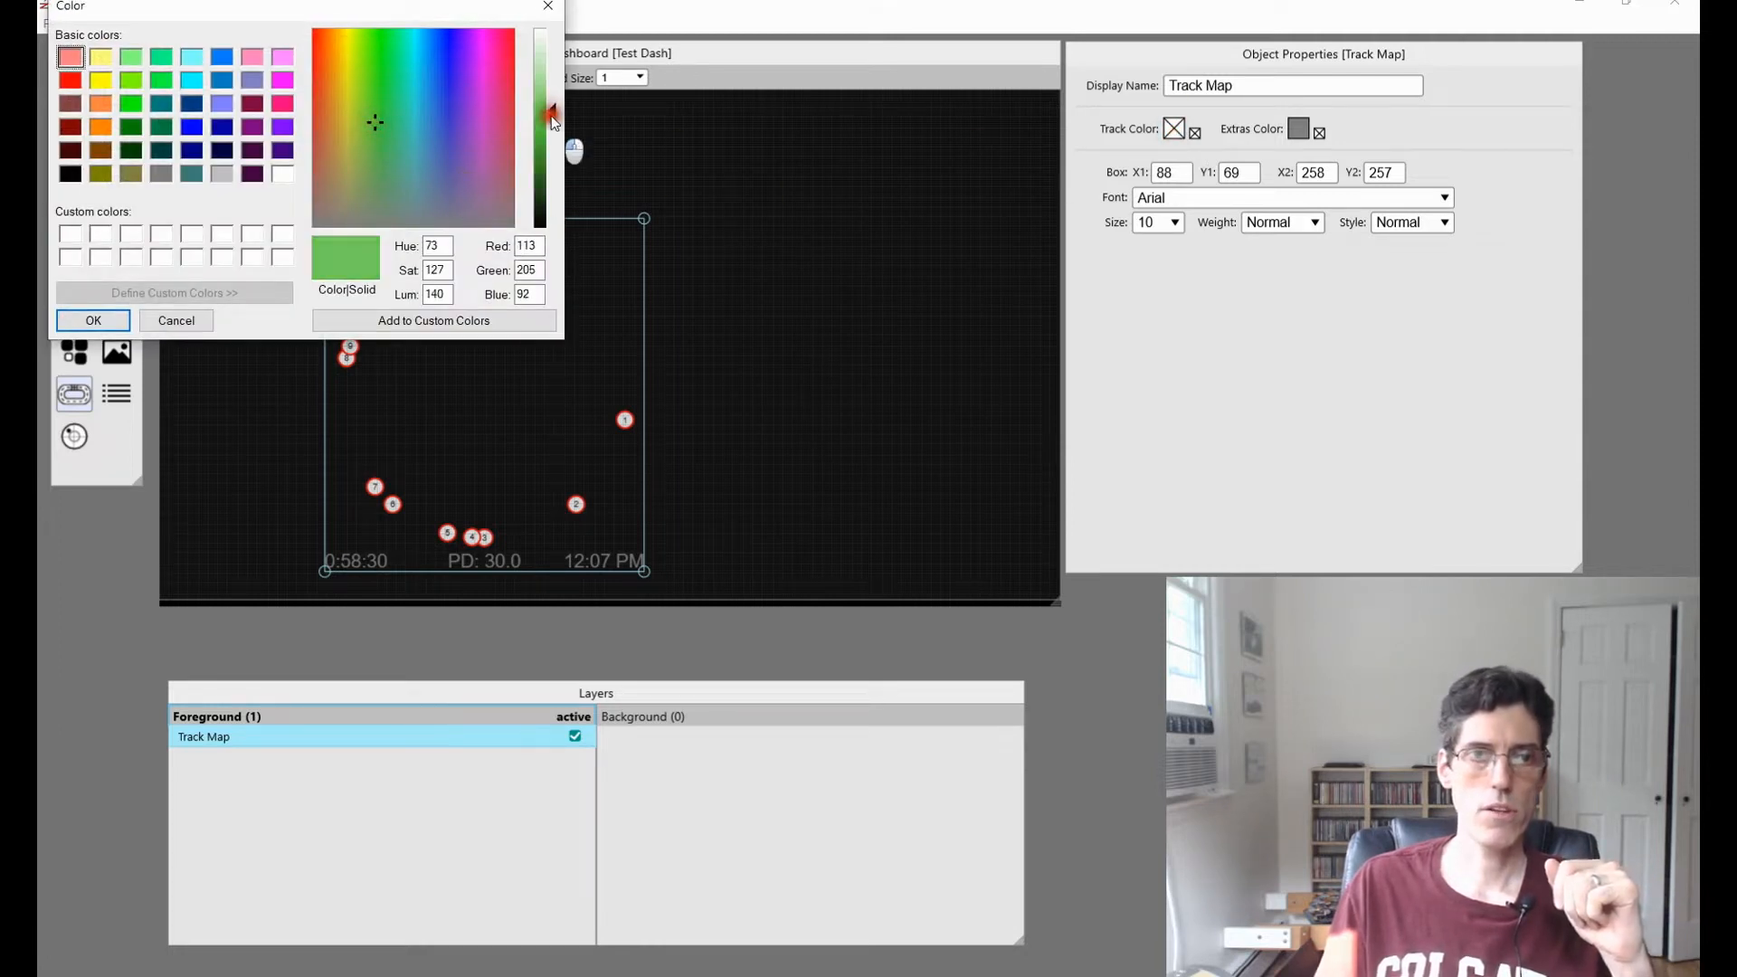
click(93, 320)
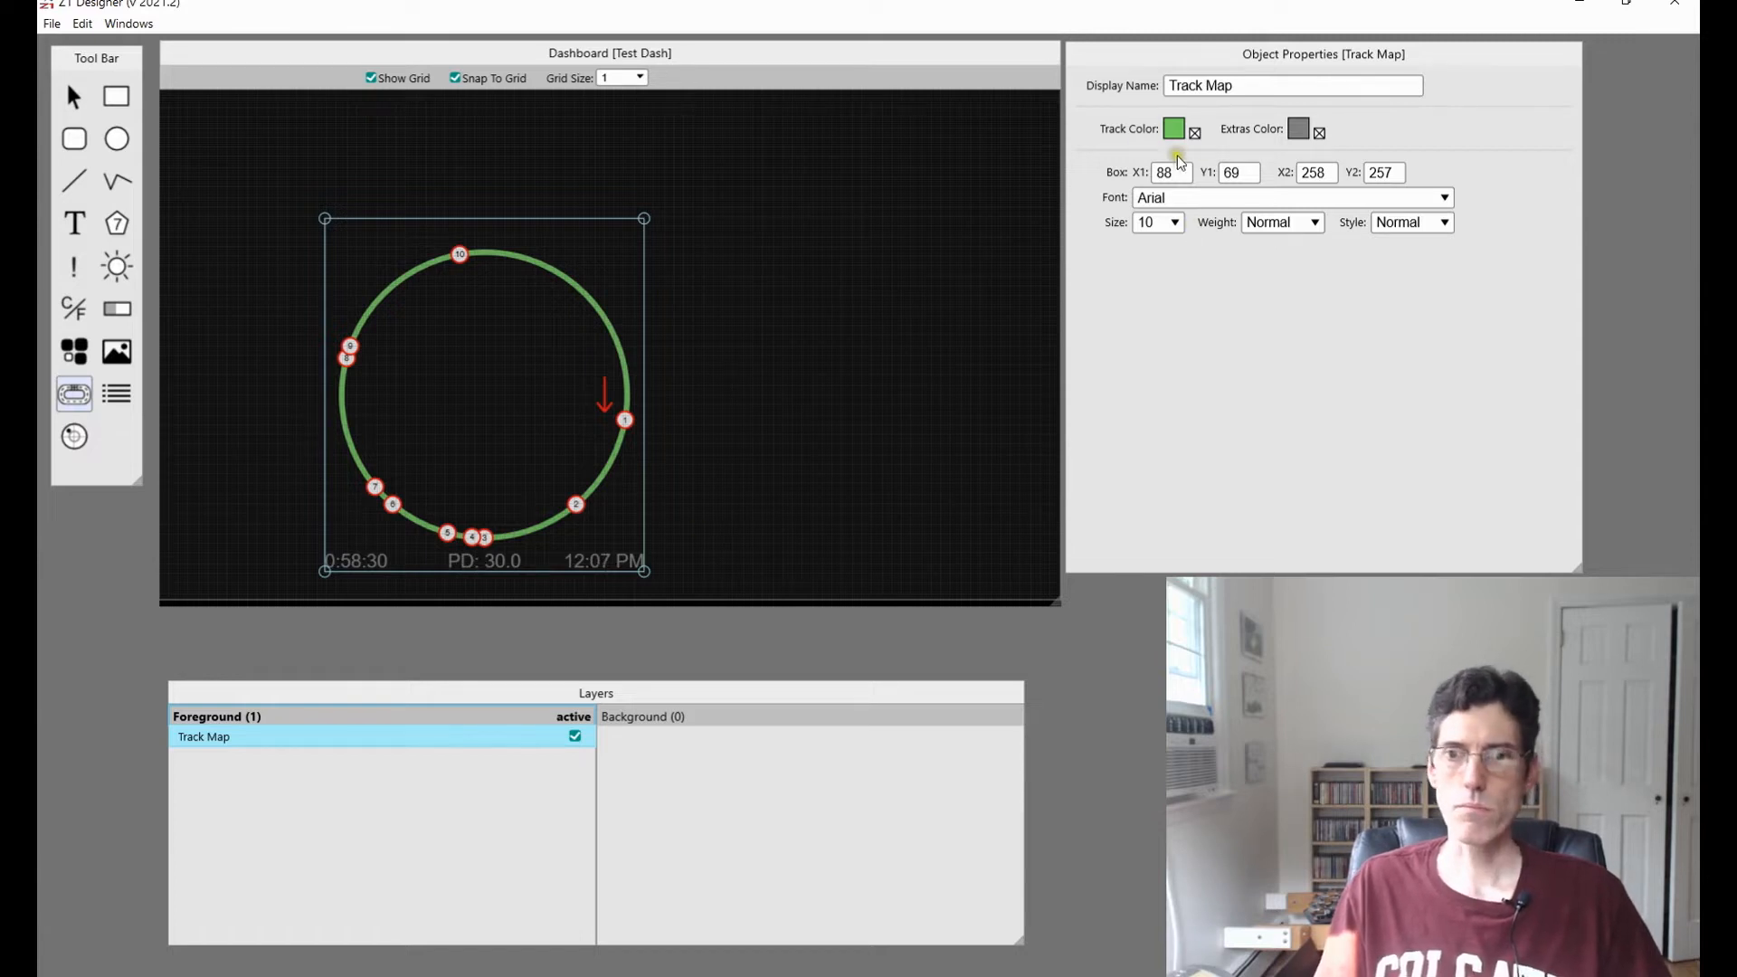
Change the track map's extras color to teal.
click(1298, 129)
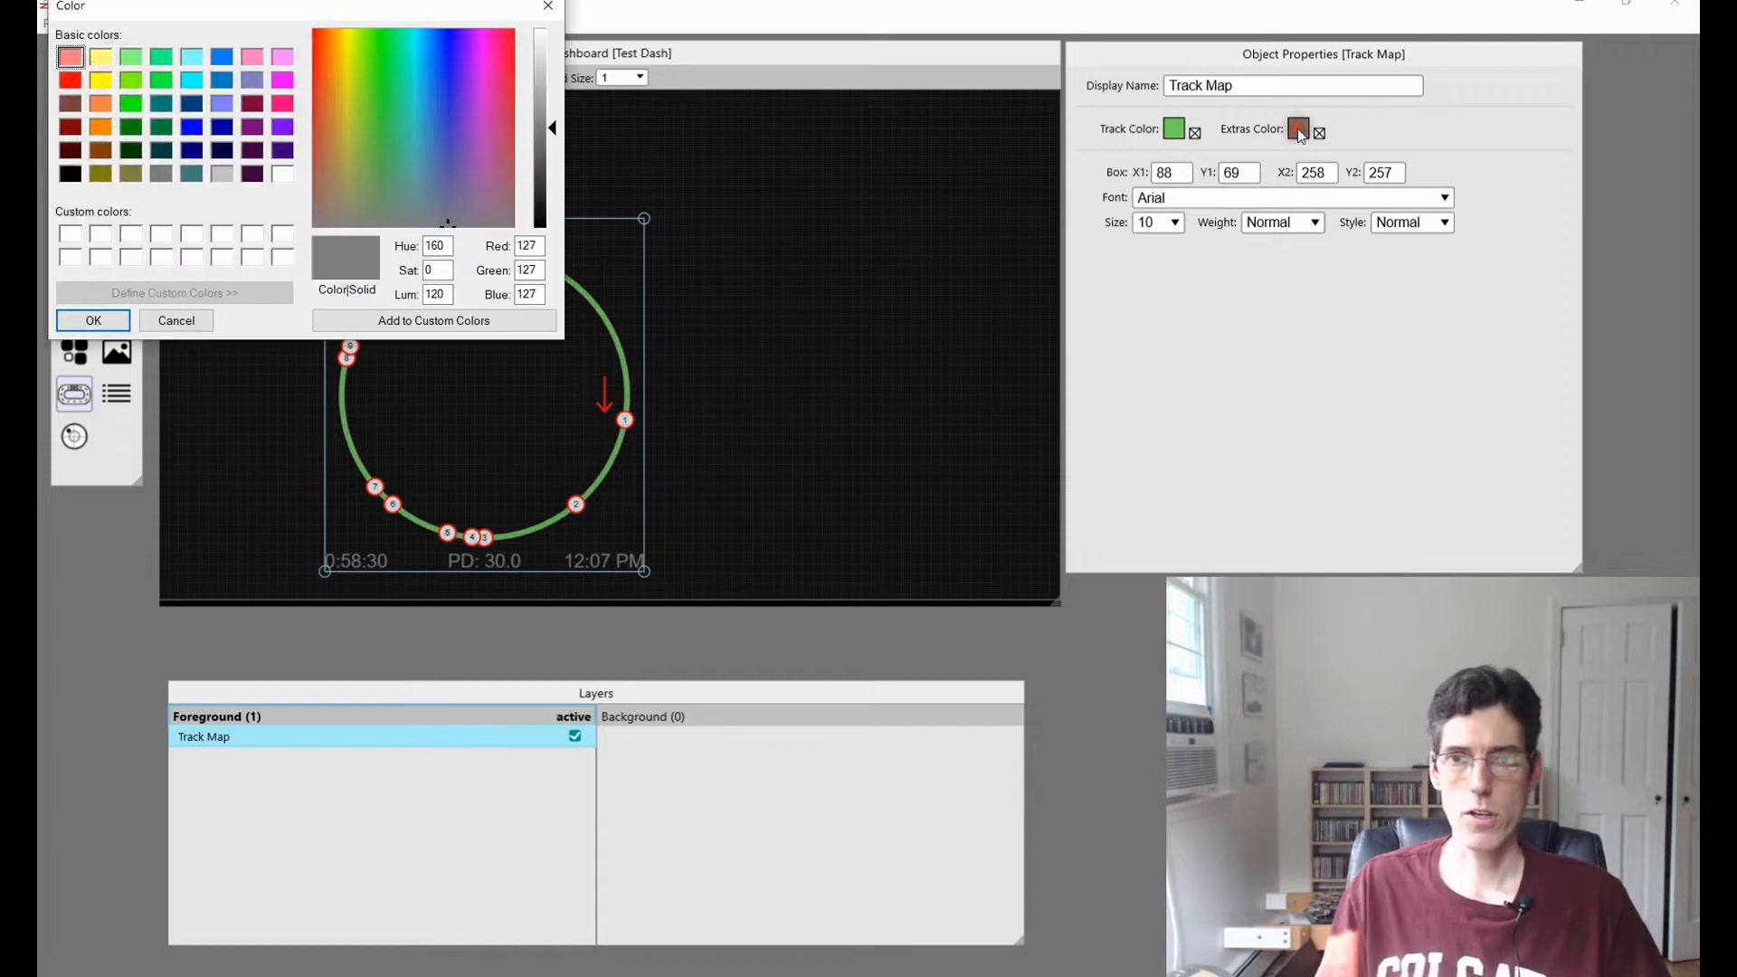
click(405, 89)
click(93, 320)
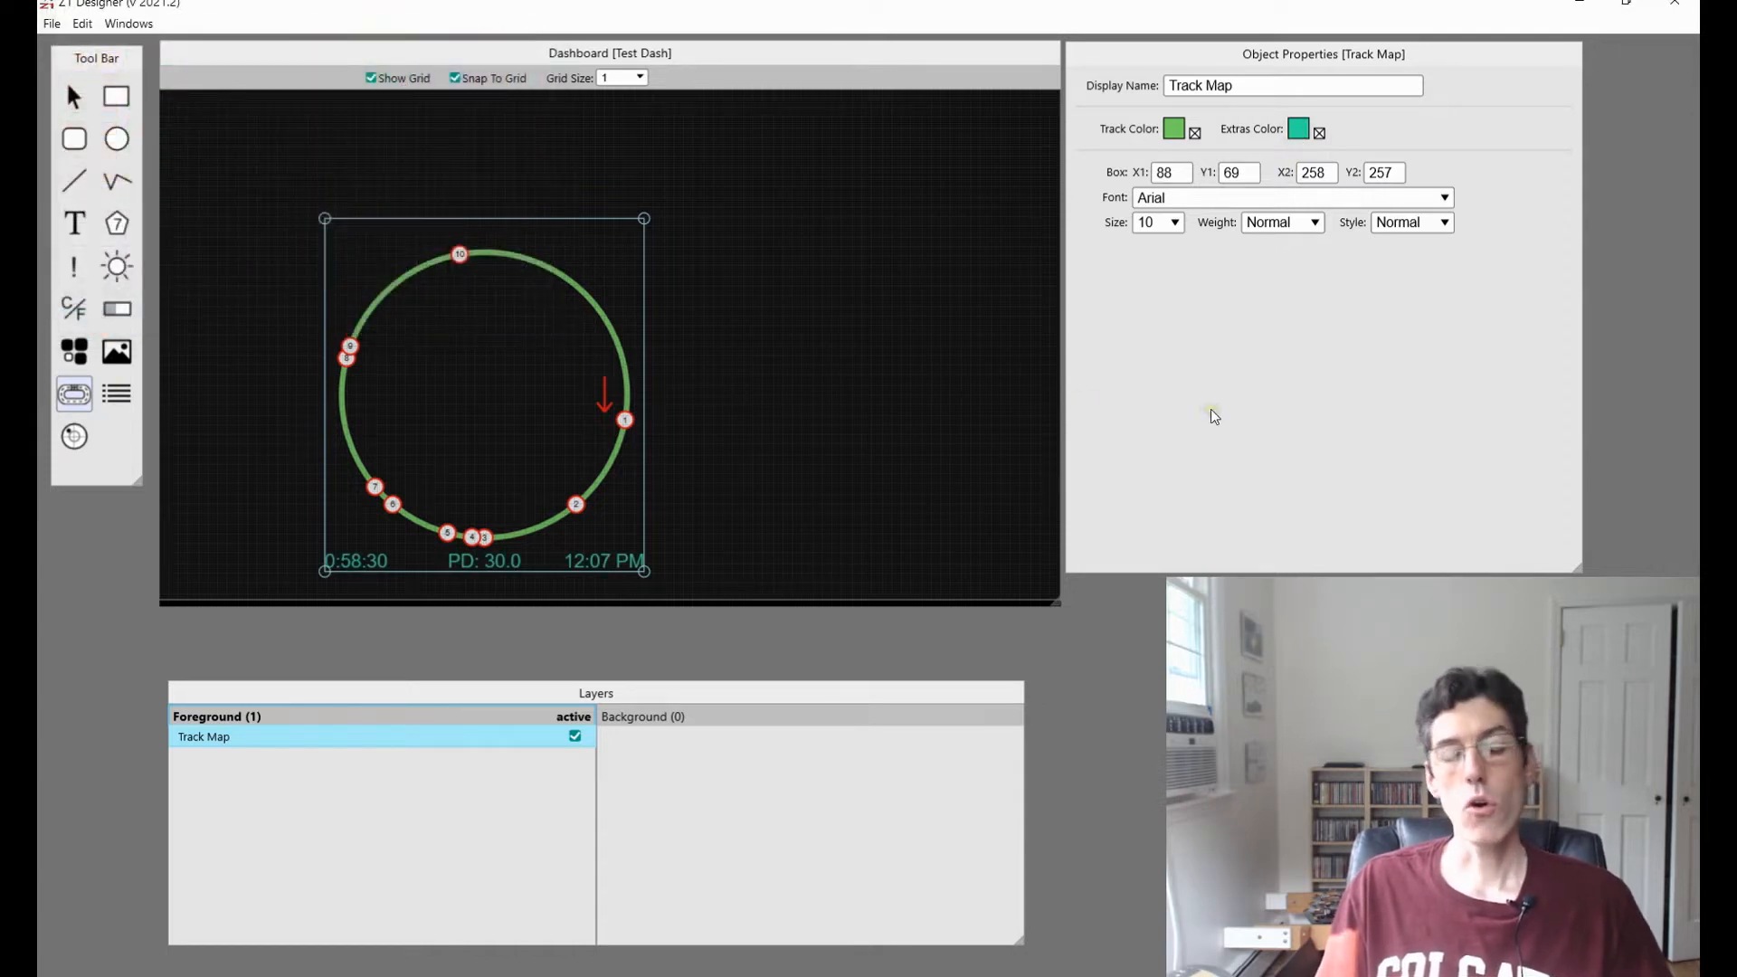
Clear the track map's extras color and replace it with green, RGB 124, 207, 88.
click(1319, 134)
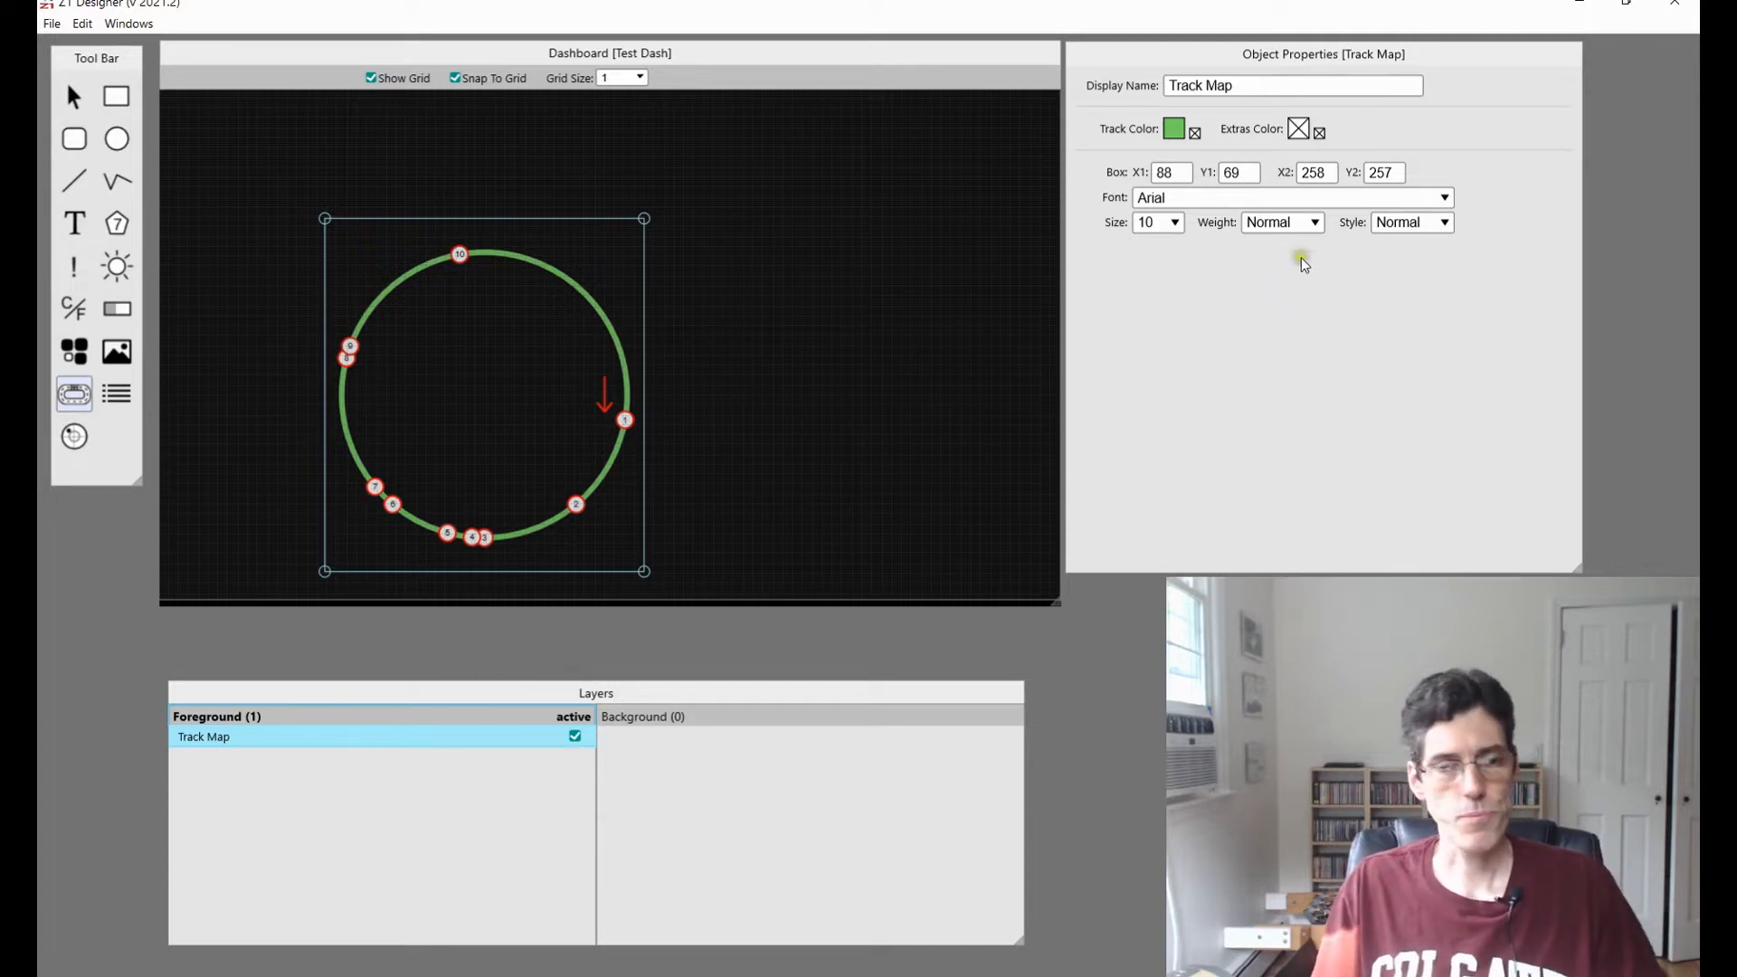
click(1298, 129)
click(371, 119)
drag(550, 226, 552, 113)
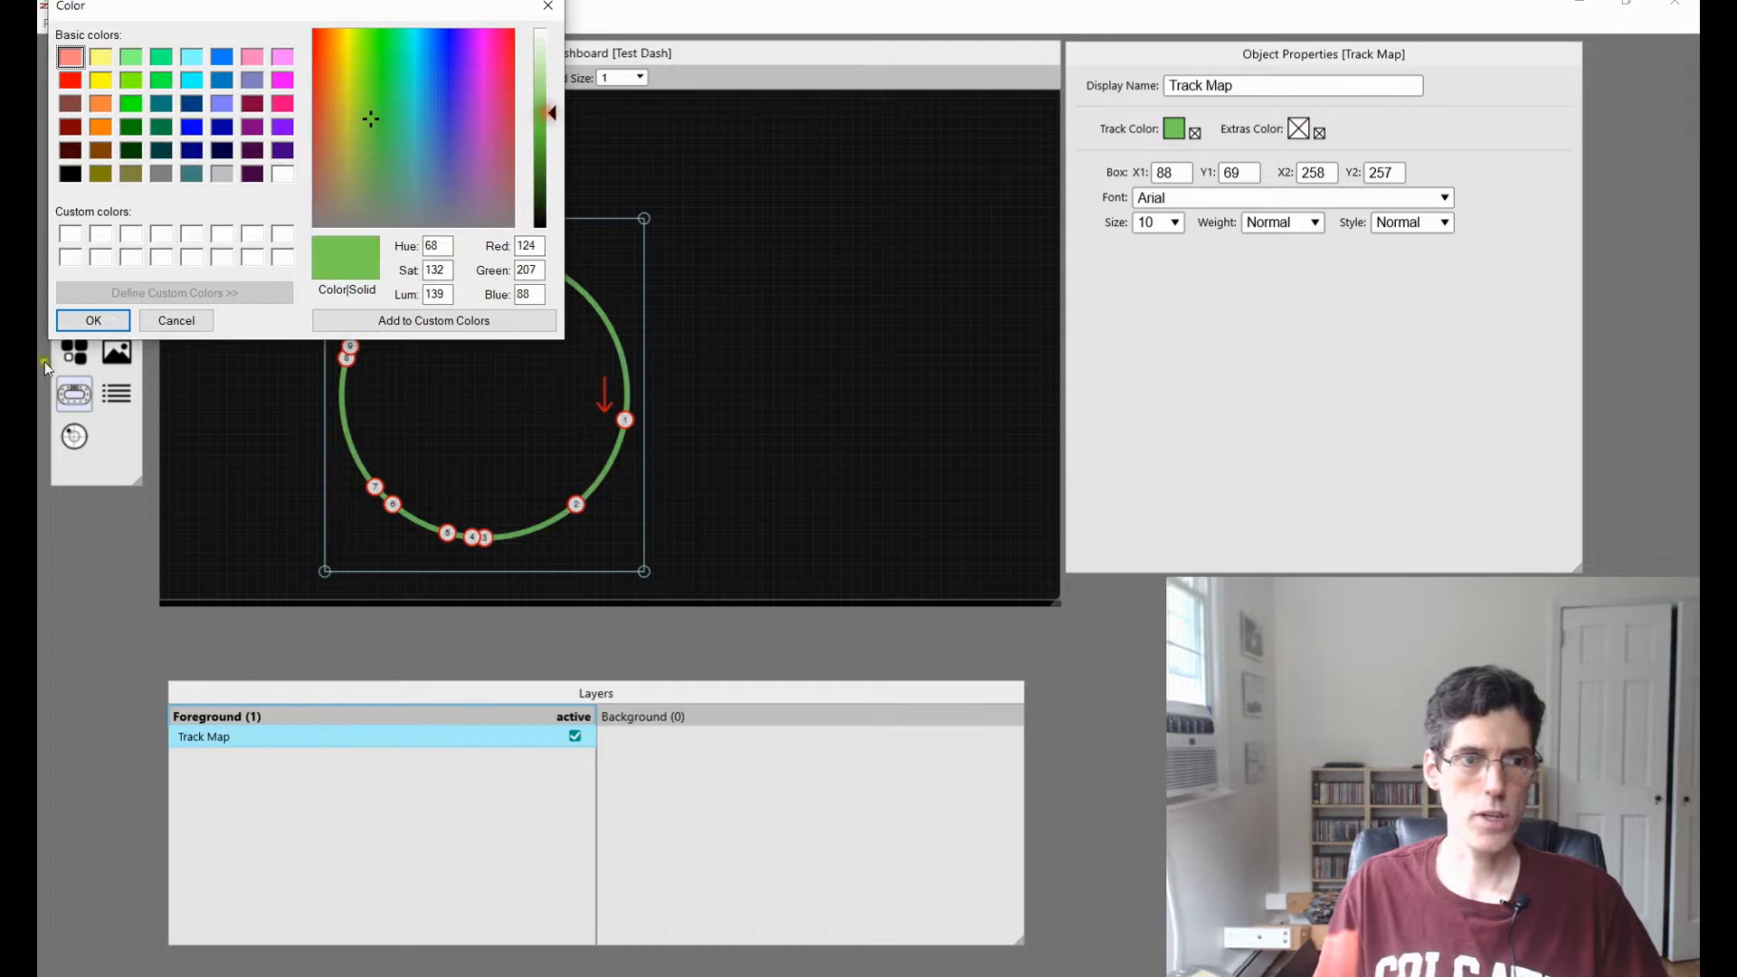
click(93, 320)
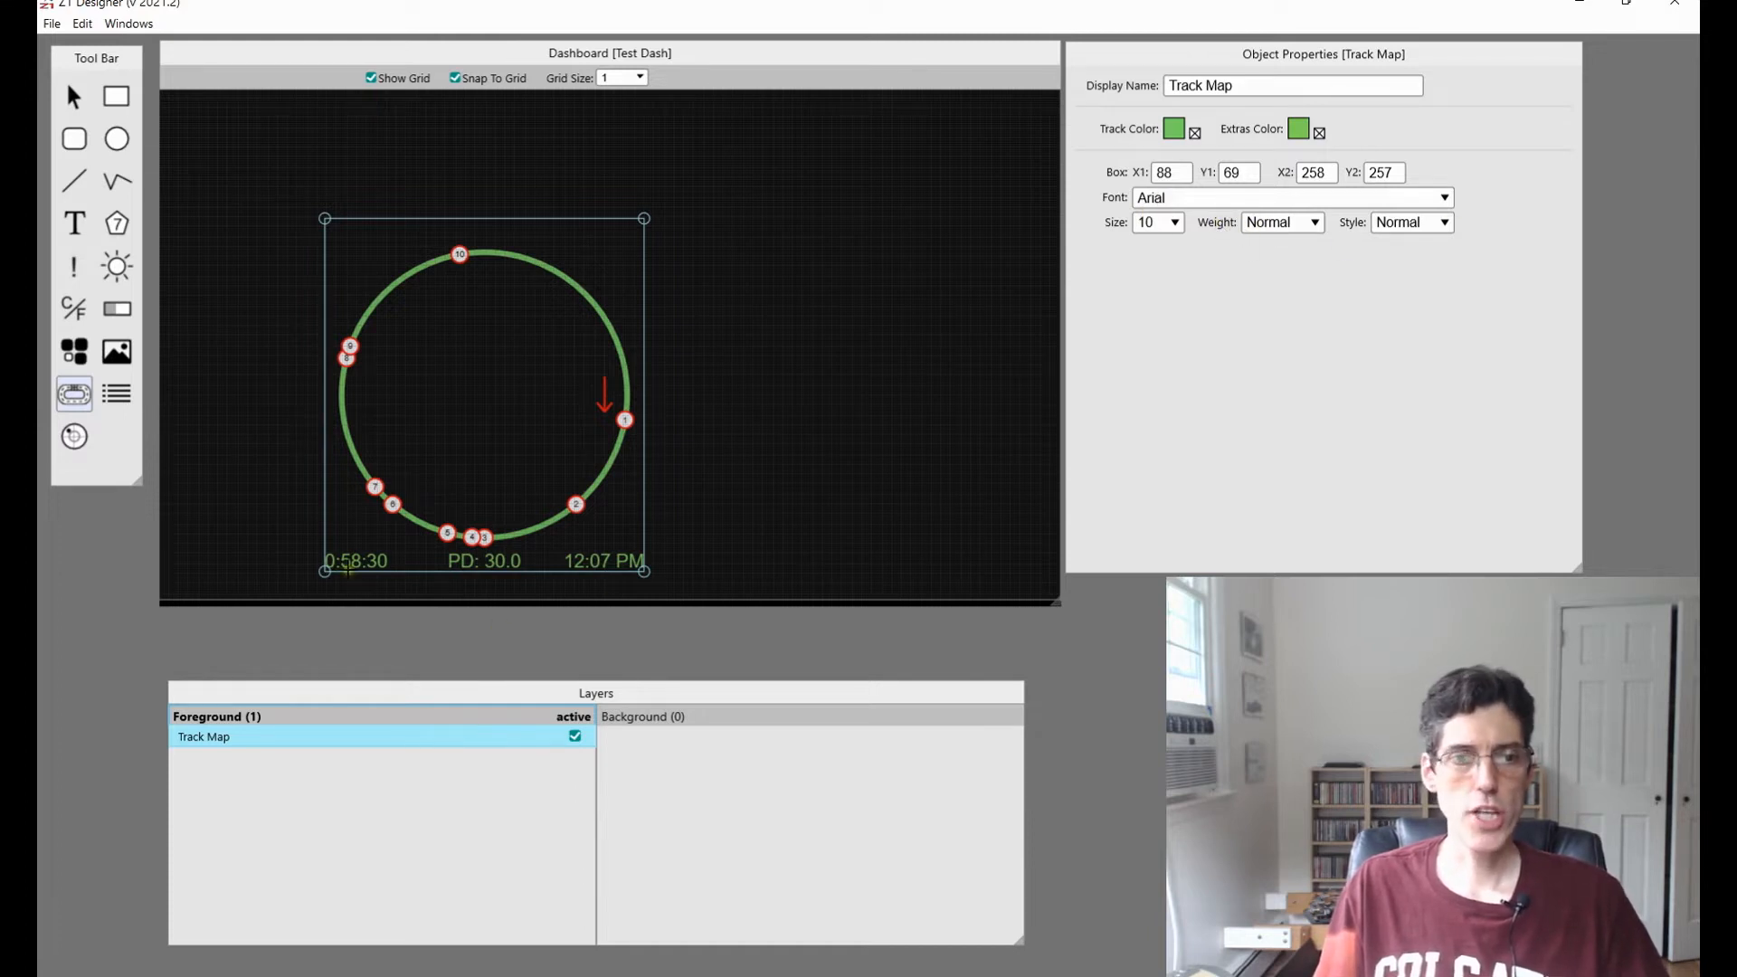
Try another font size for the track map's text and settle on size 9.
click(1176, 223)
click(1153, 373)
click(1170, 225)
click(1158, 210)
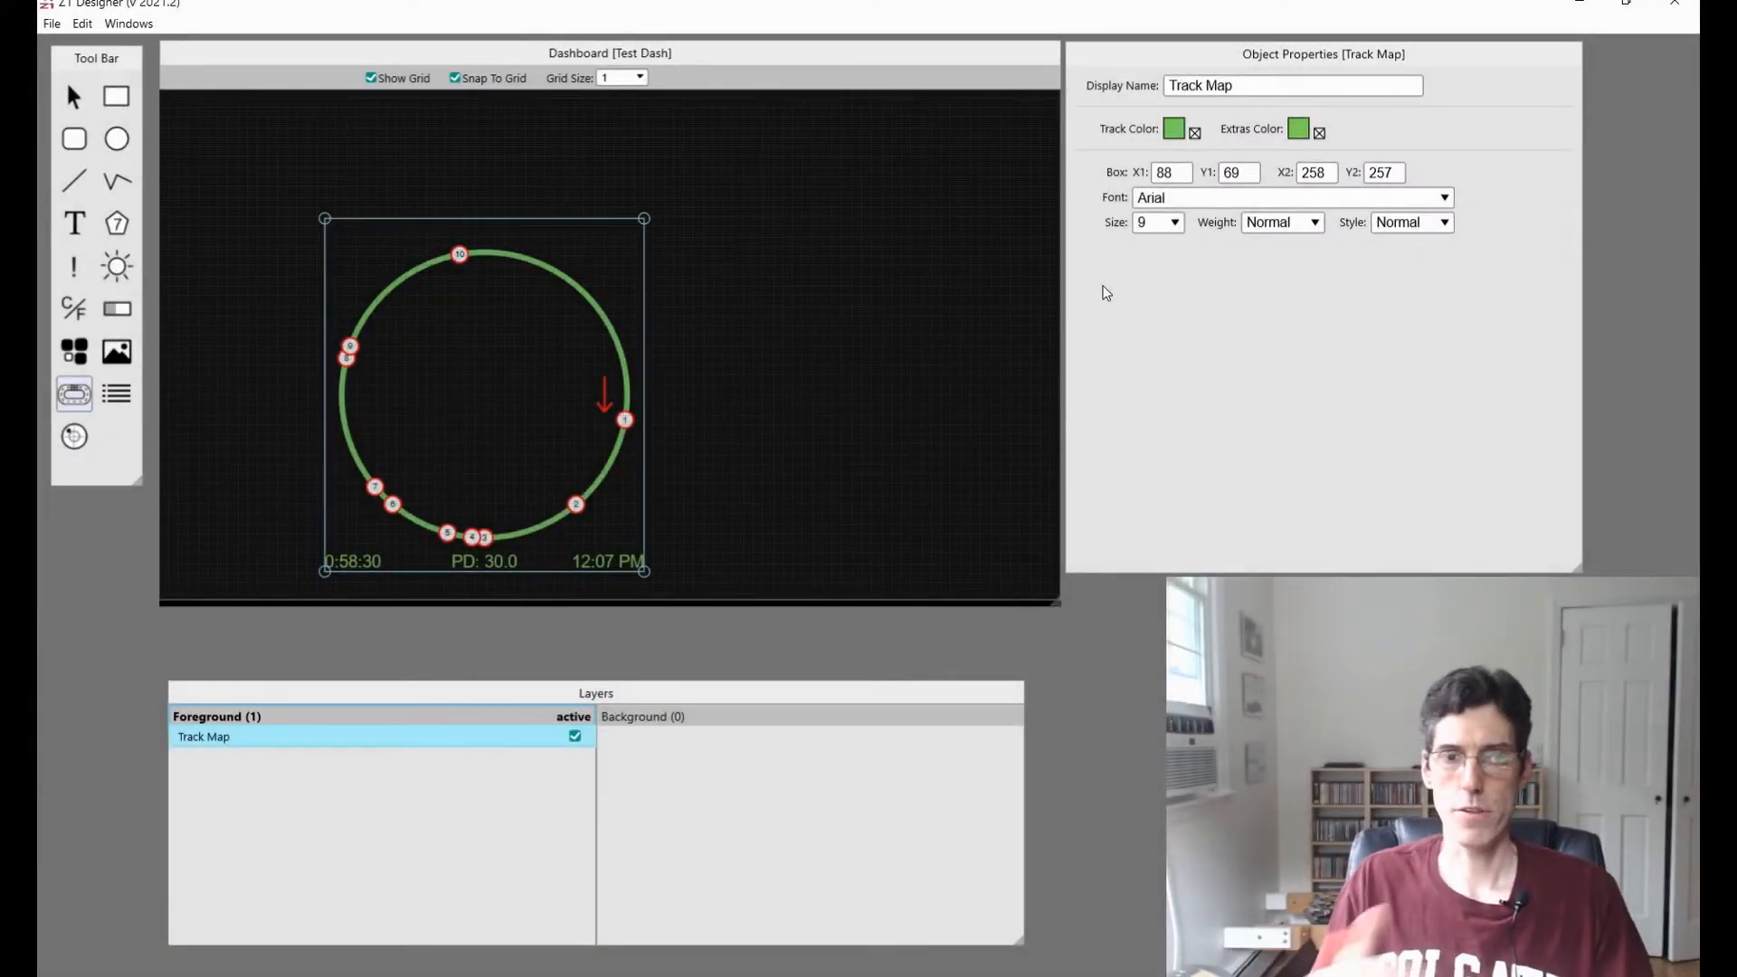
Delete the track map from the dashboard.
right_click(458, 297)
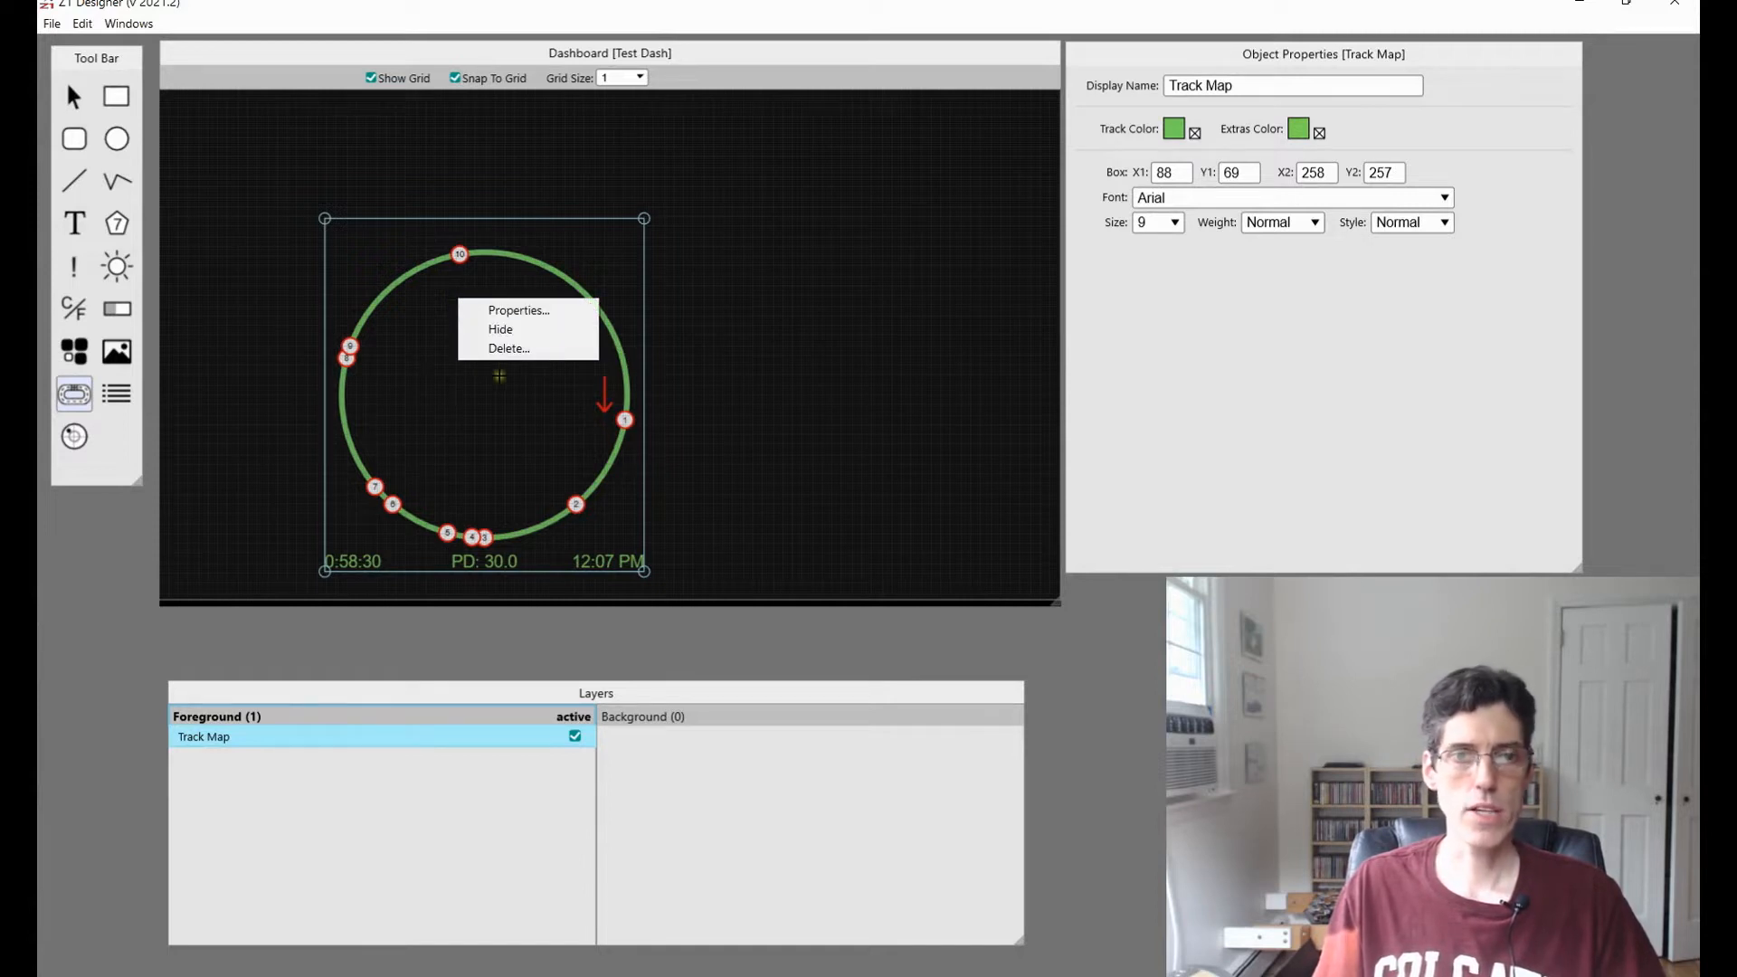
click(511, 350)
click(870, 563)
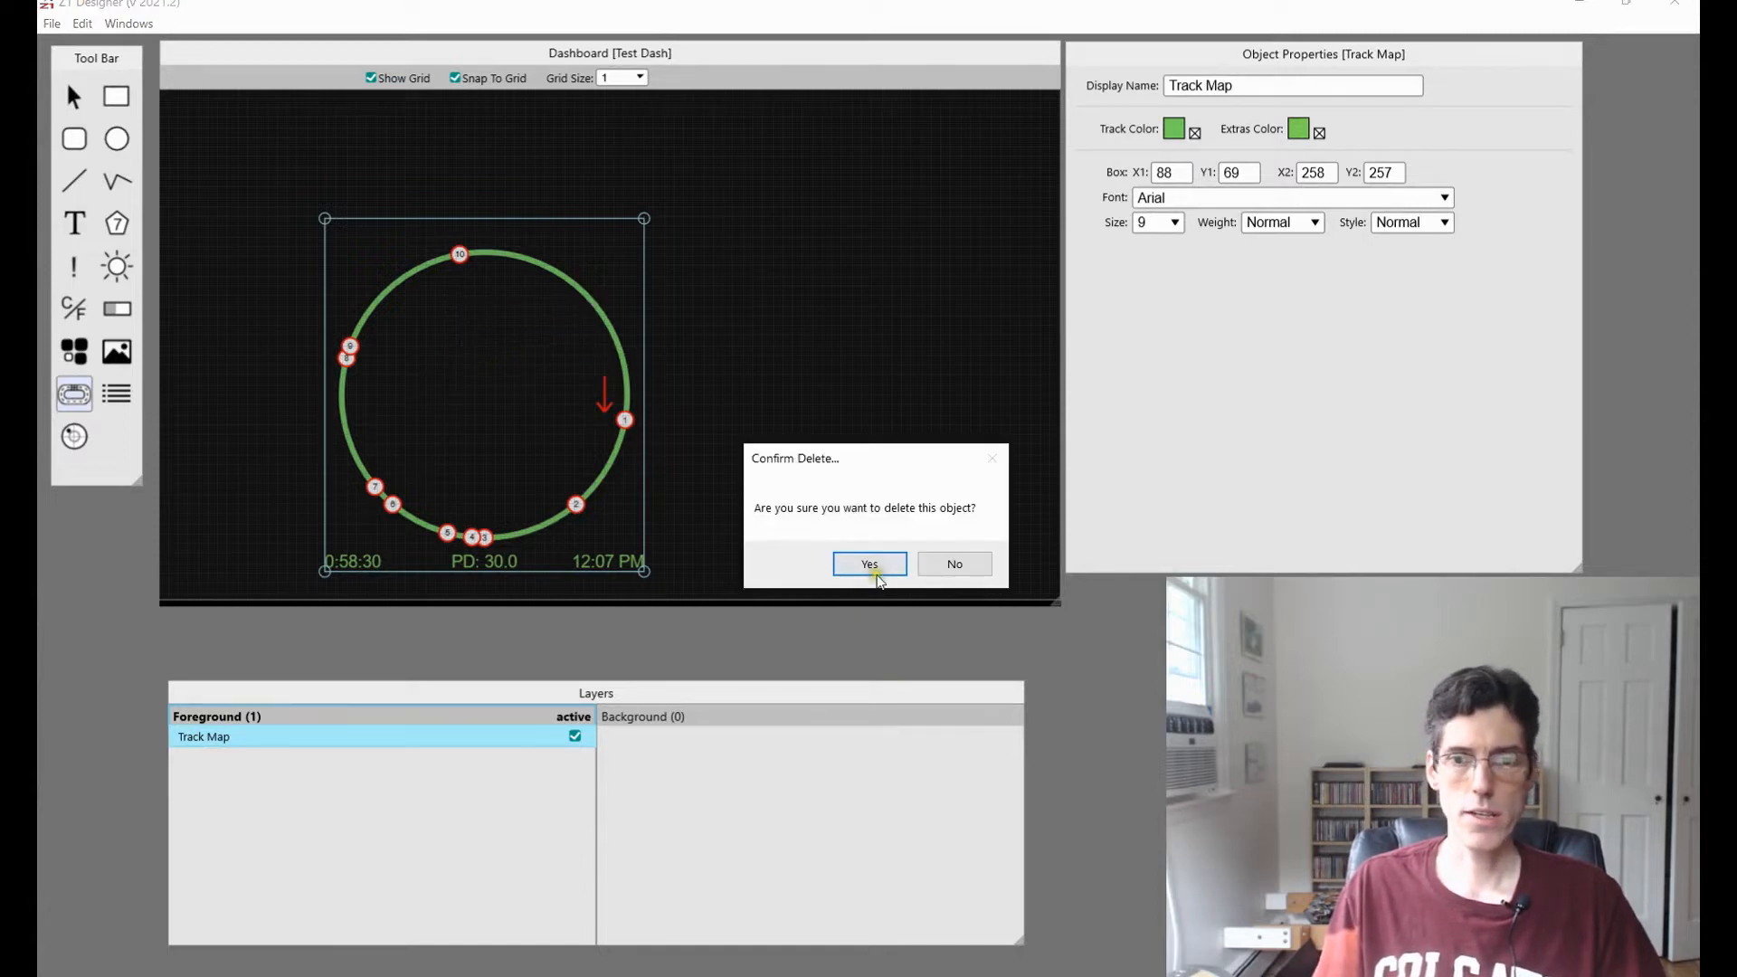
Draw an image box on the Background layer from about X 96, Y 77 to X 279, Y 193.
click(118, 356)
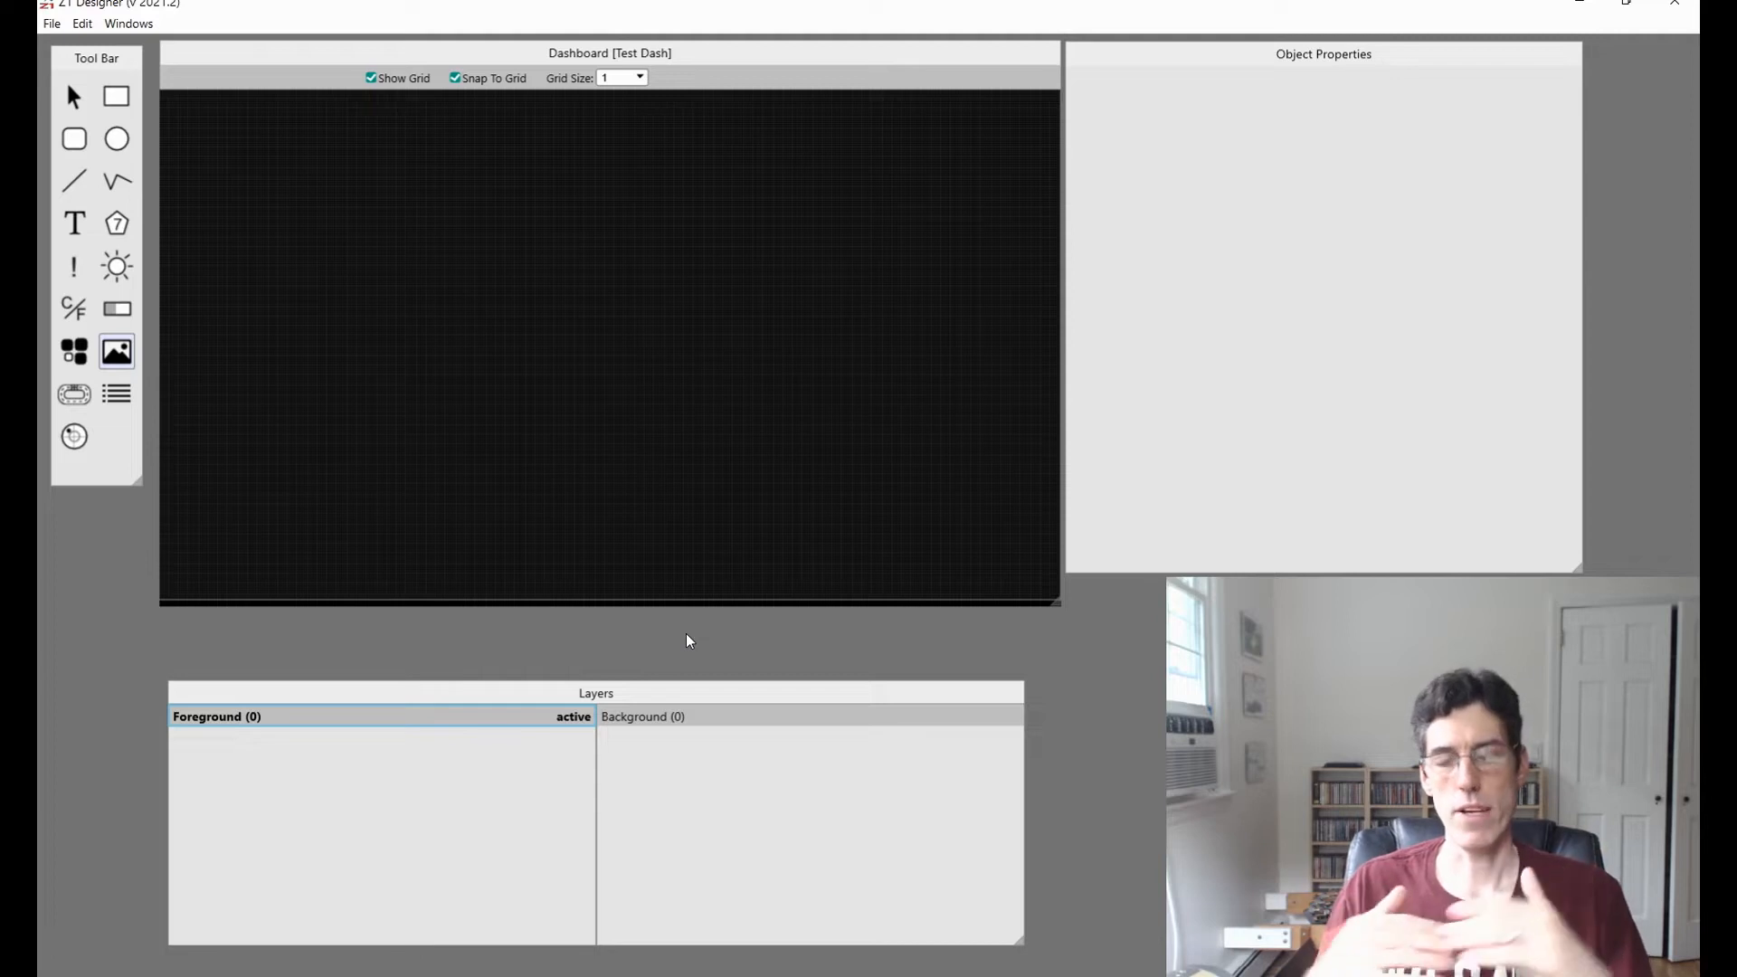
click(665, 722)
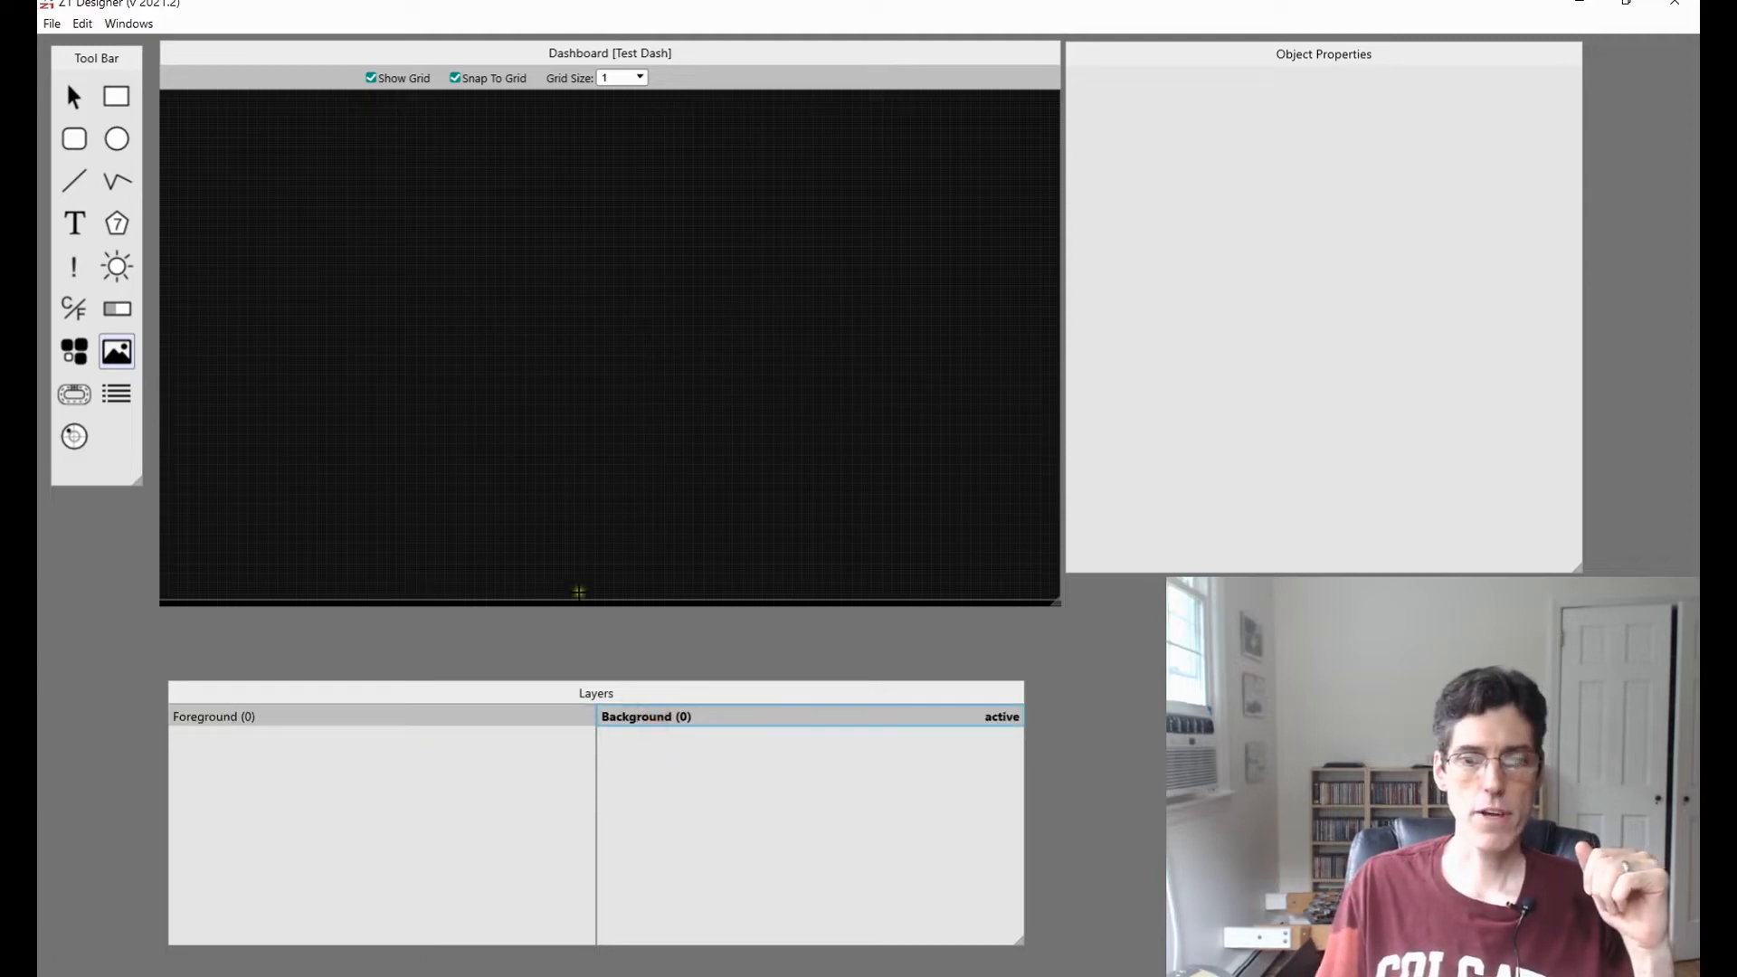
drag(341, 234, 685, 457)
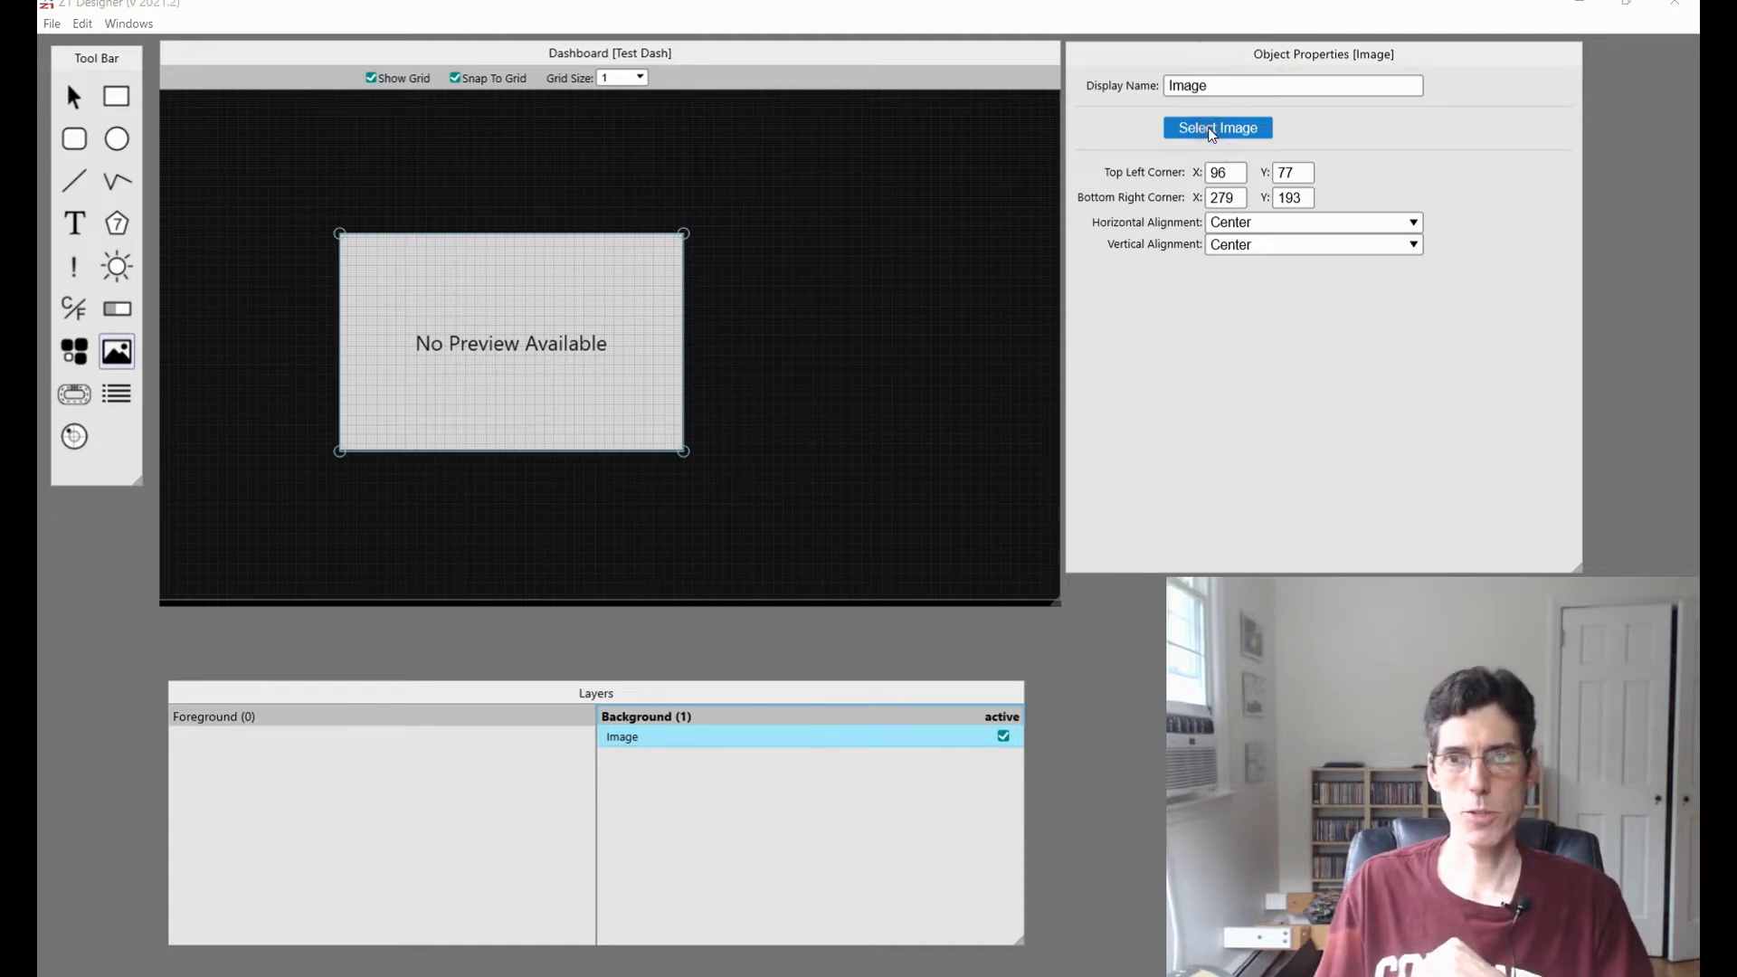
Load the Z1 Logo Combined picture into the image box and enlarge the box to a bottom right corner at about X 405, Y 257.
click(1252, 138)
drag(971, 198, 599, 188)
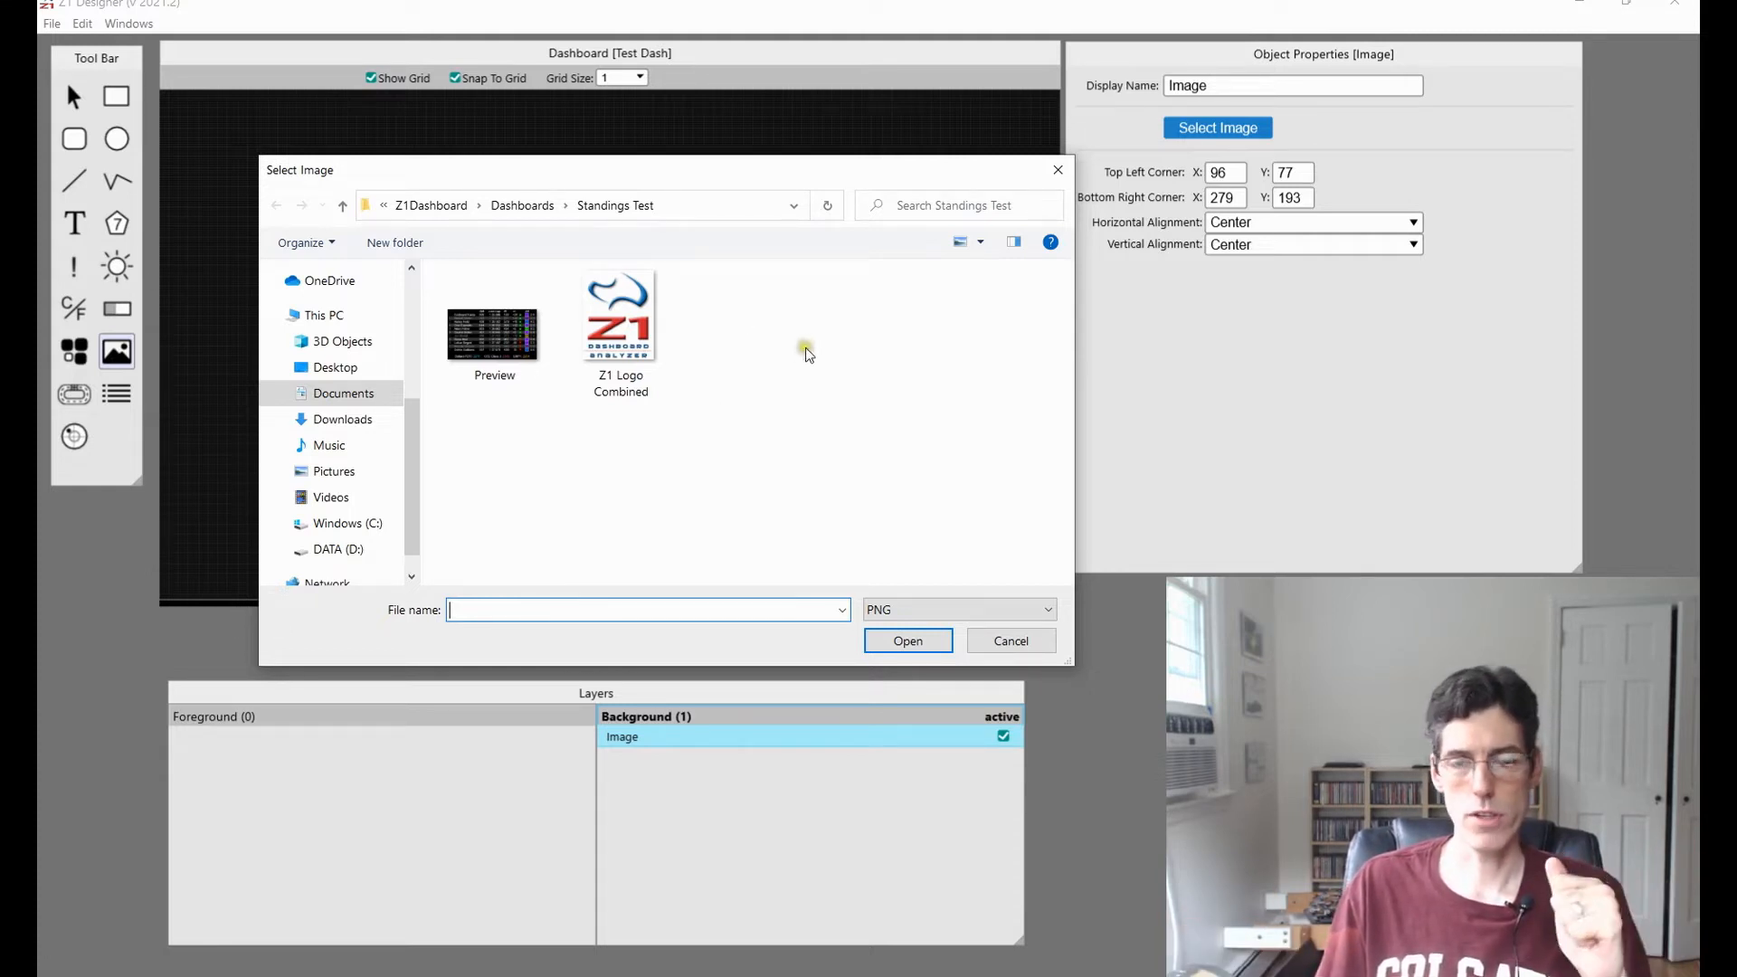
click(640, 330)
click(872, 642)
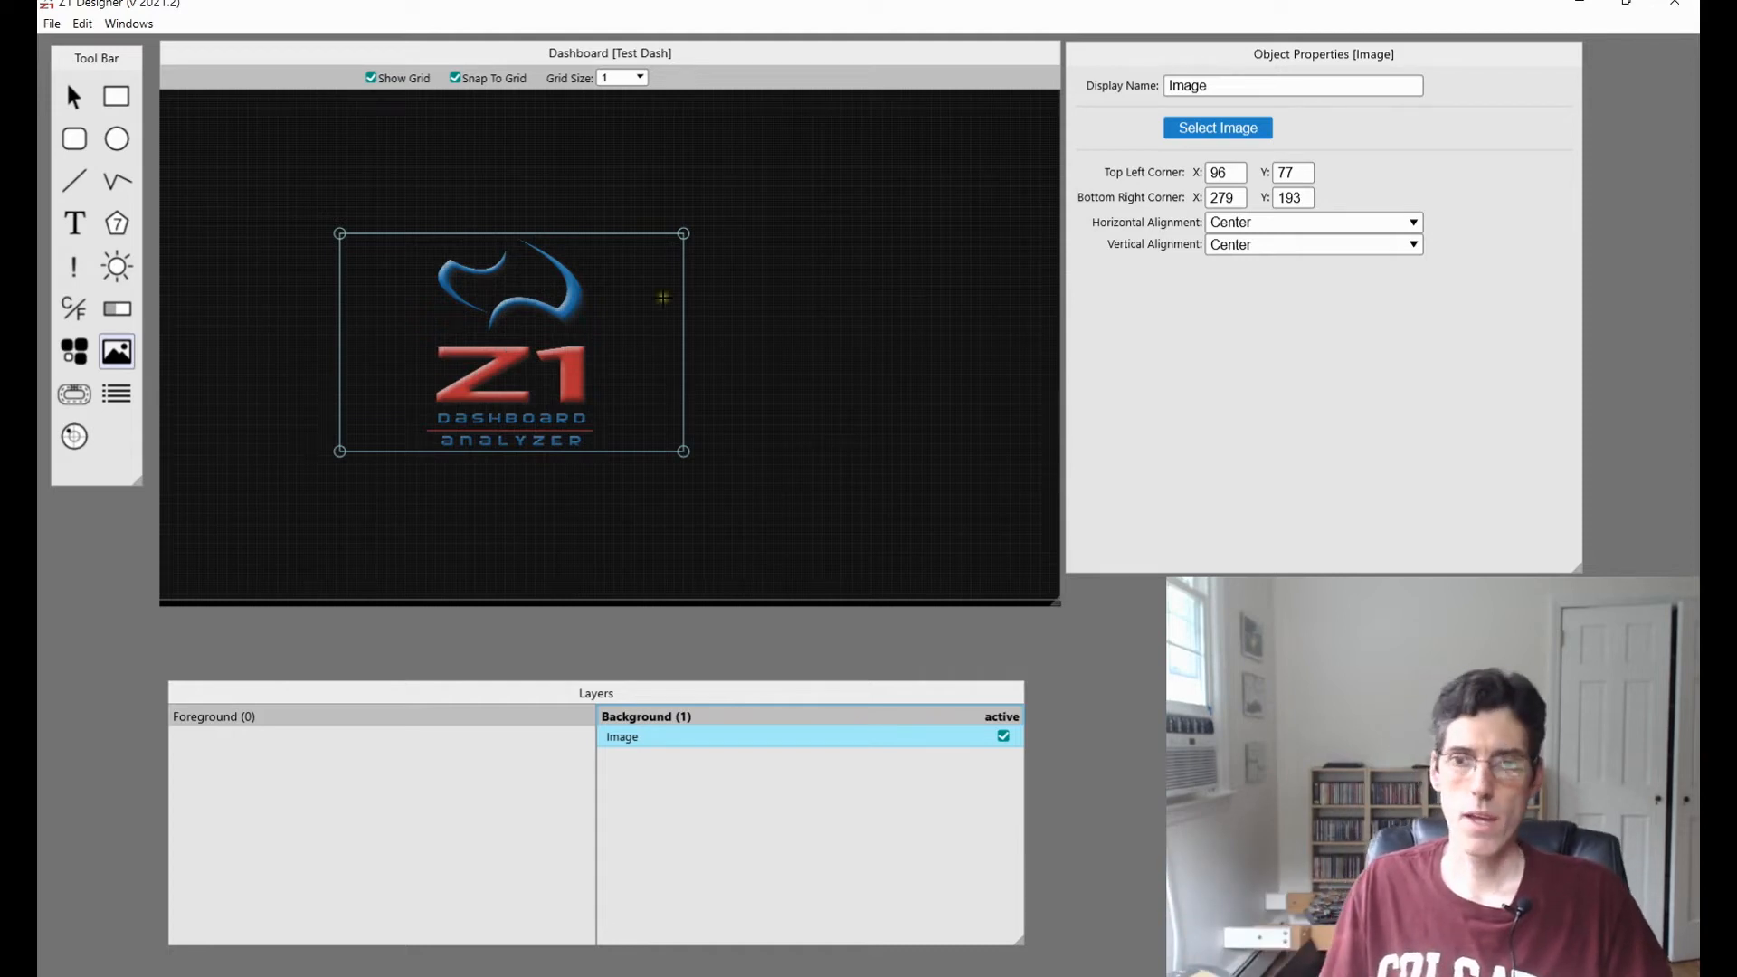
click(74, 96)
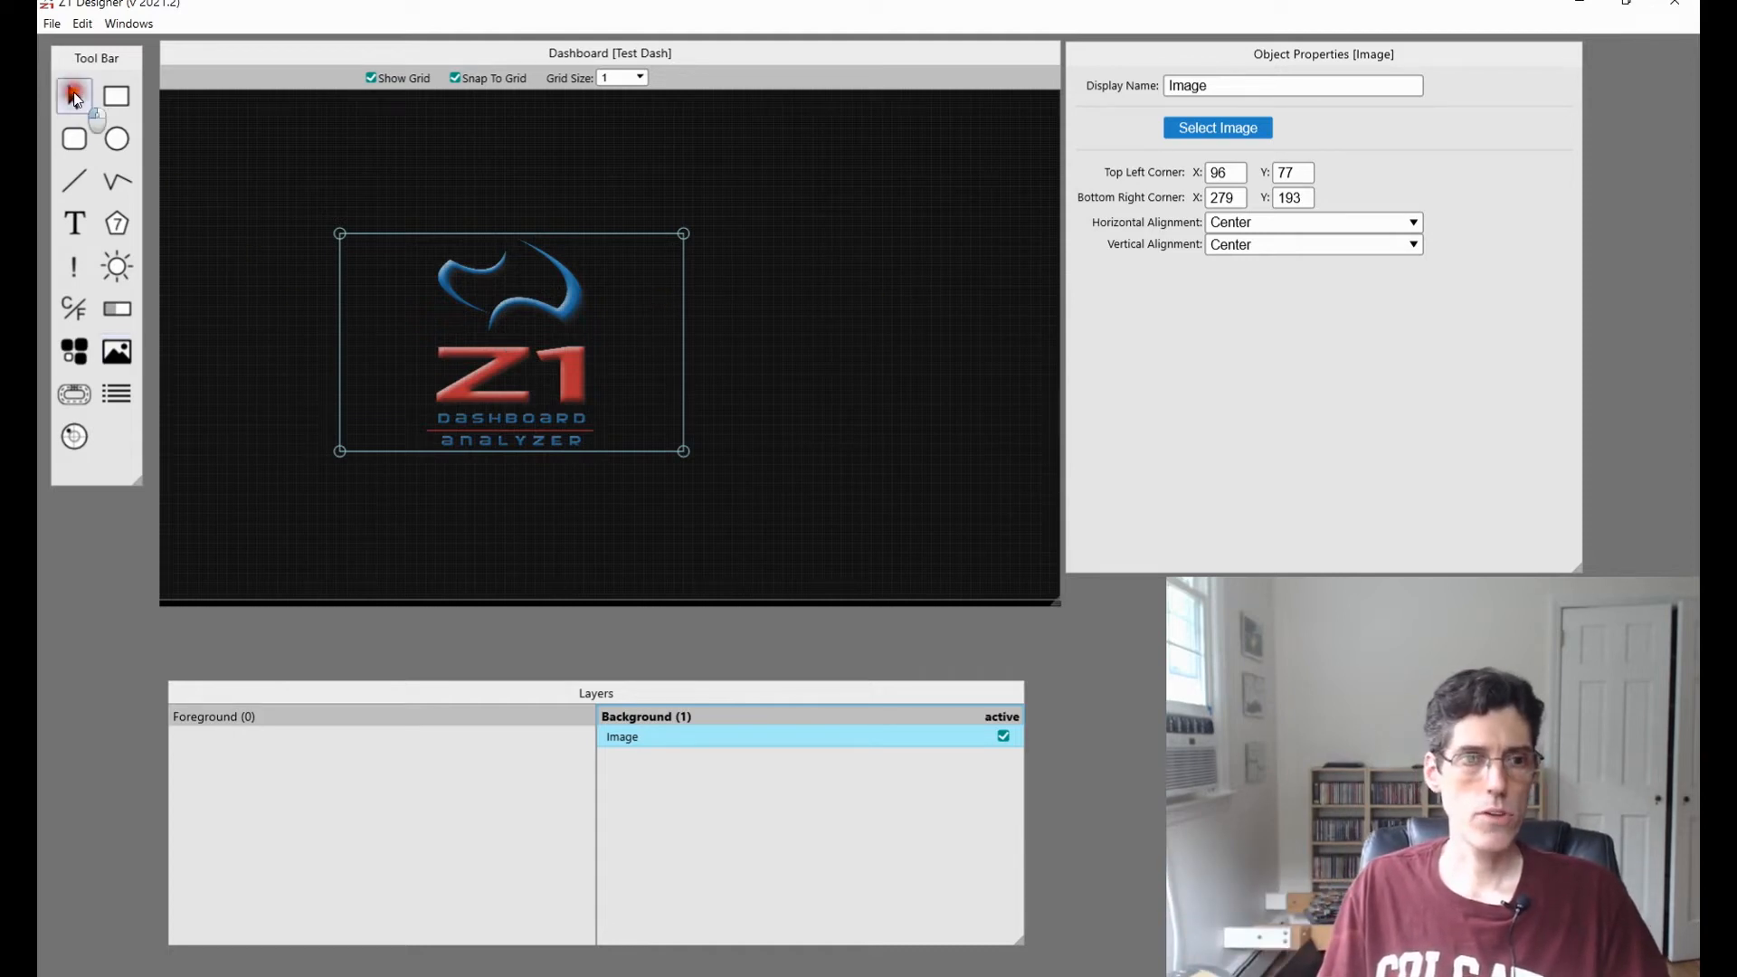
drag(683, 451, 922, 578)
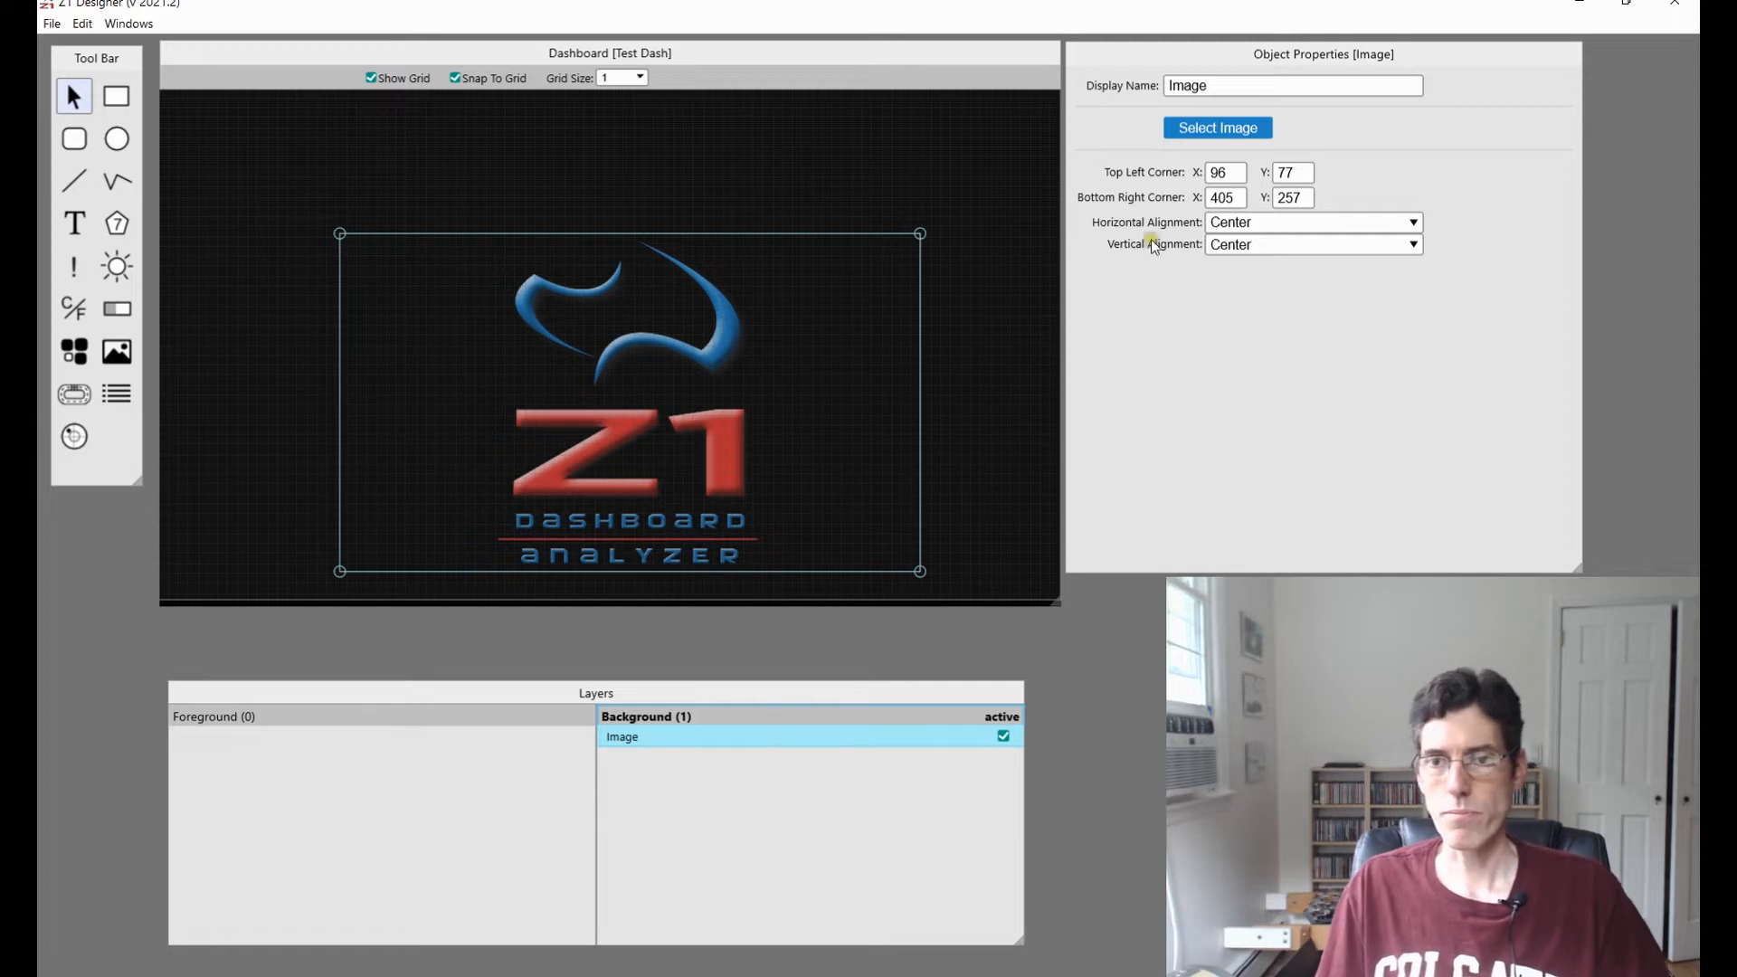
Try Left and Right horizontal alignment for the logo image and settle on Stretch.
click(1241, 222)
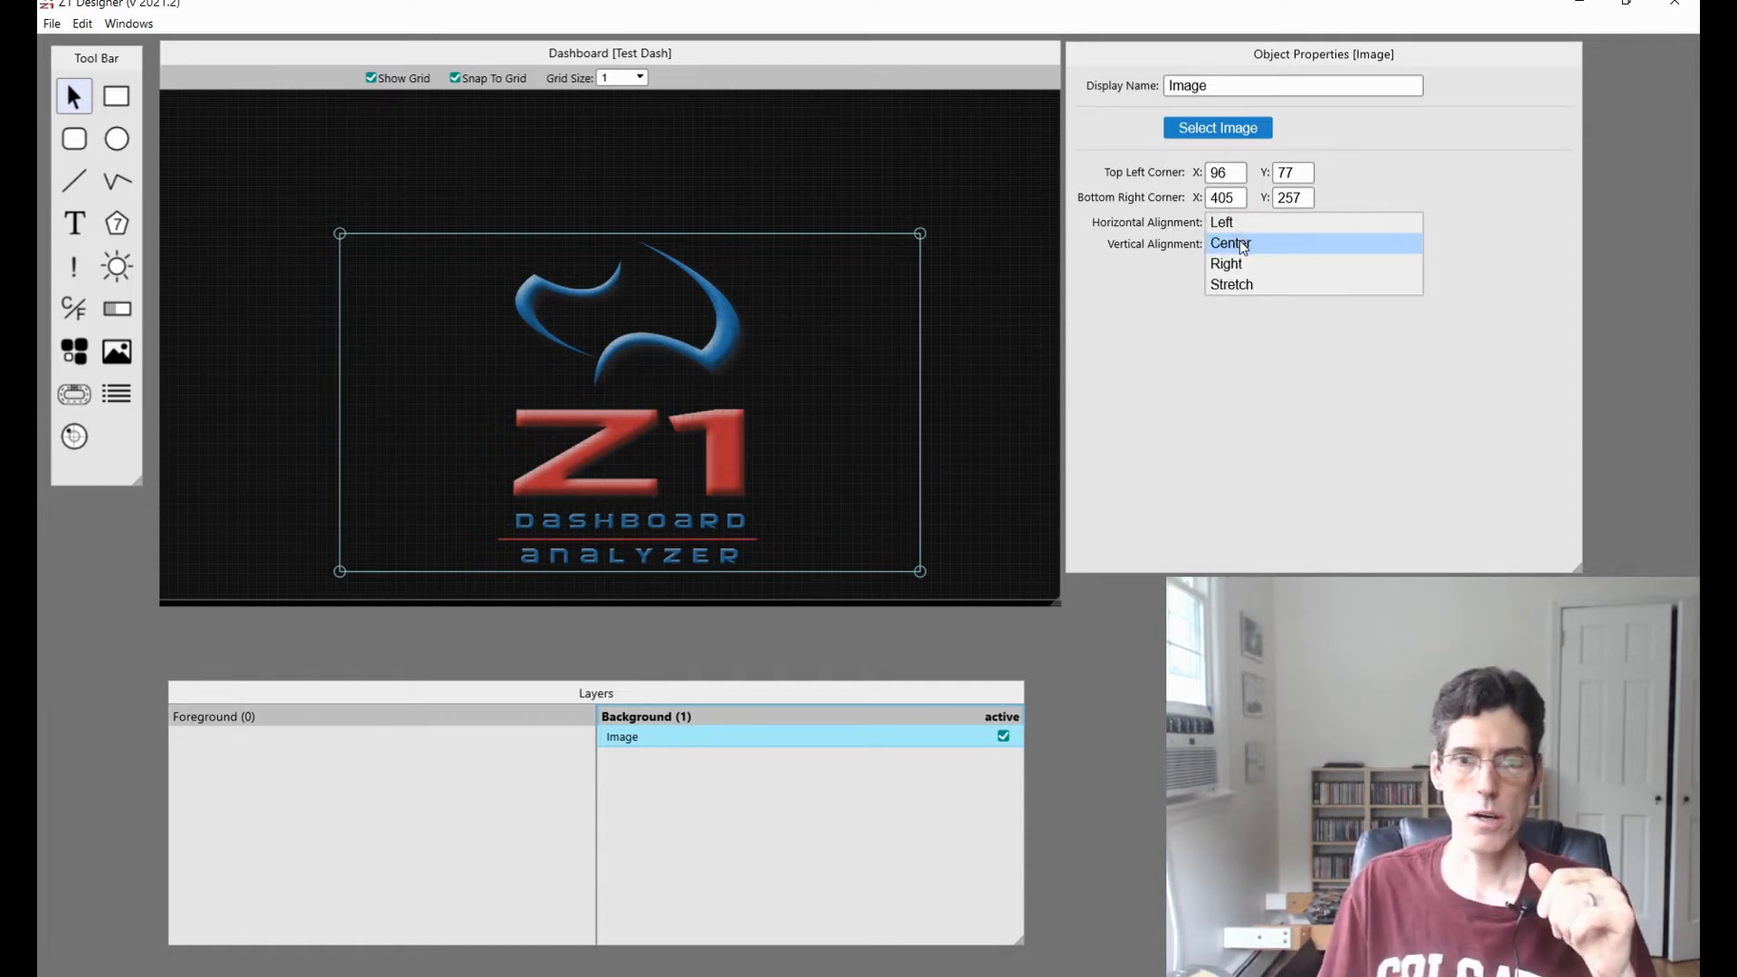
click(1230, 223)
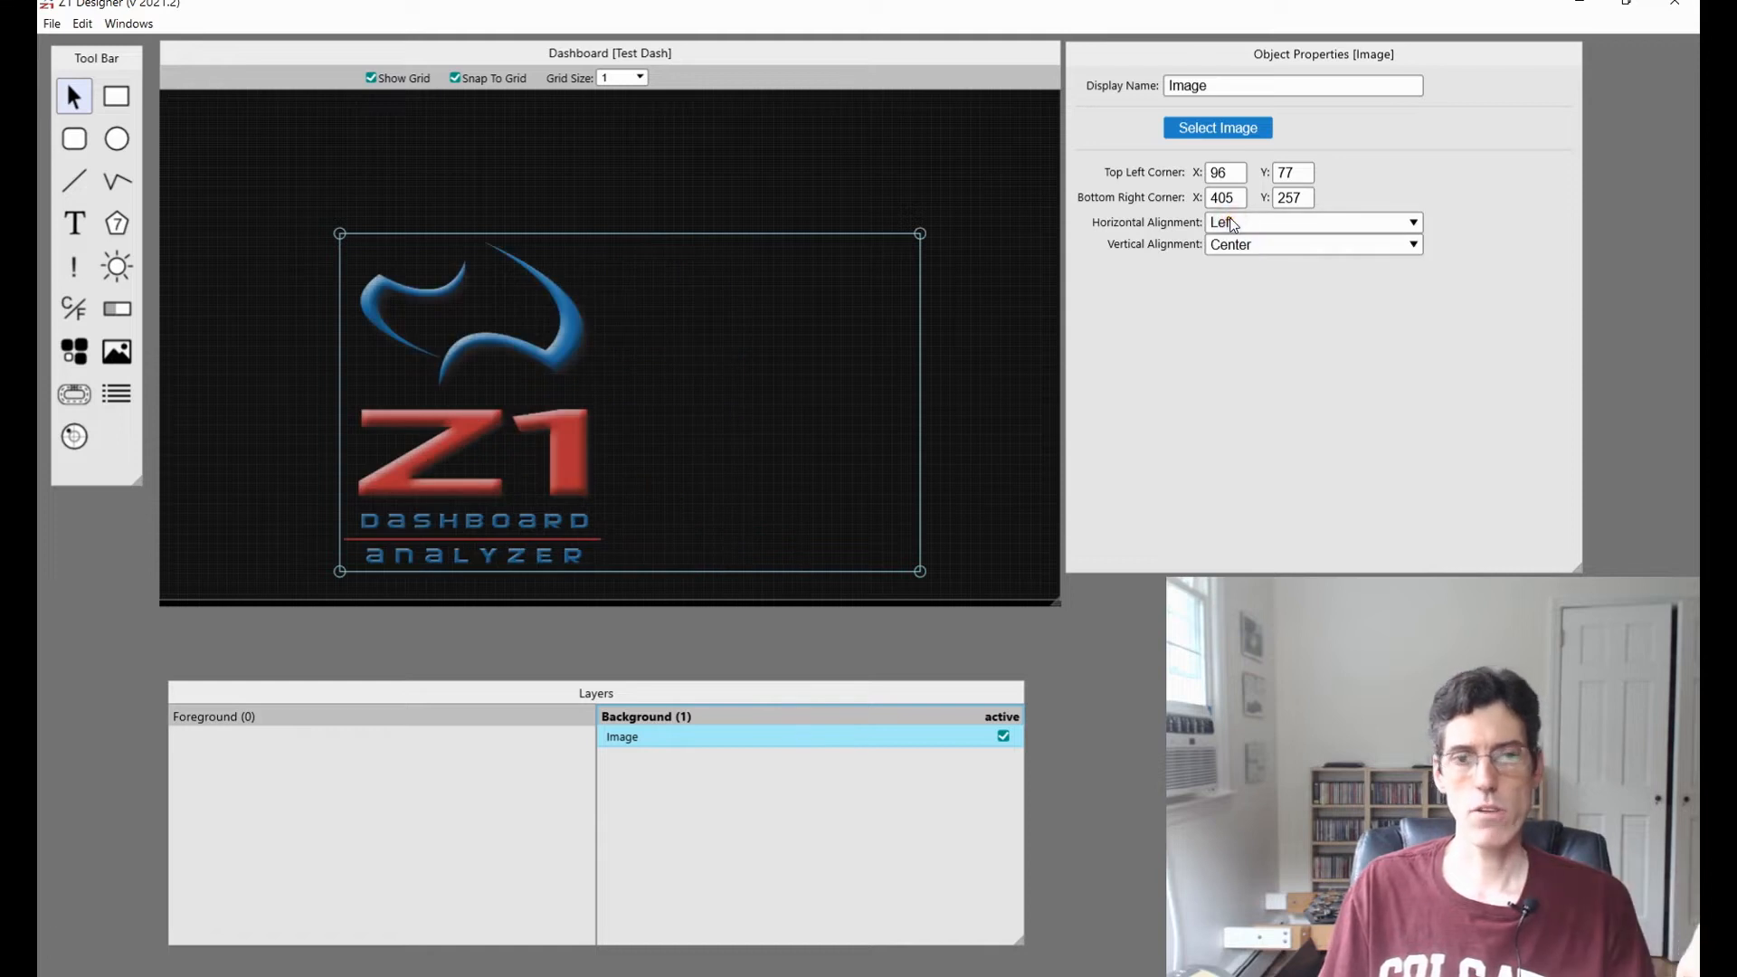
click(1271, 223)
click(1251, 262)
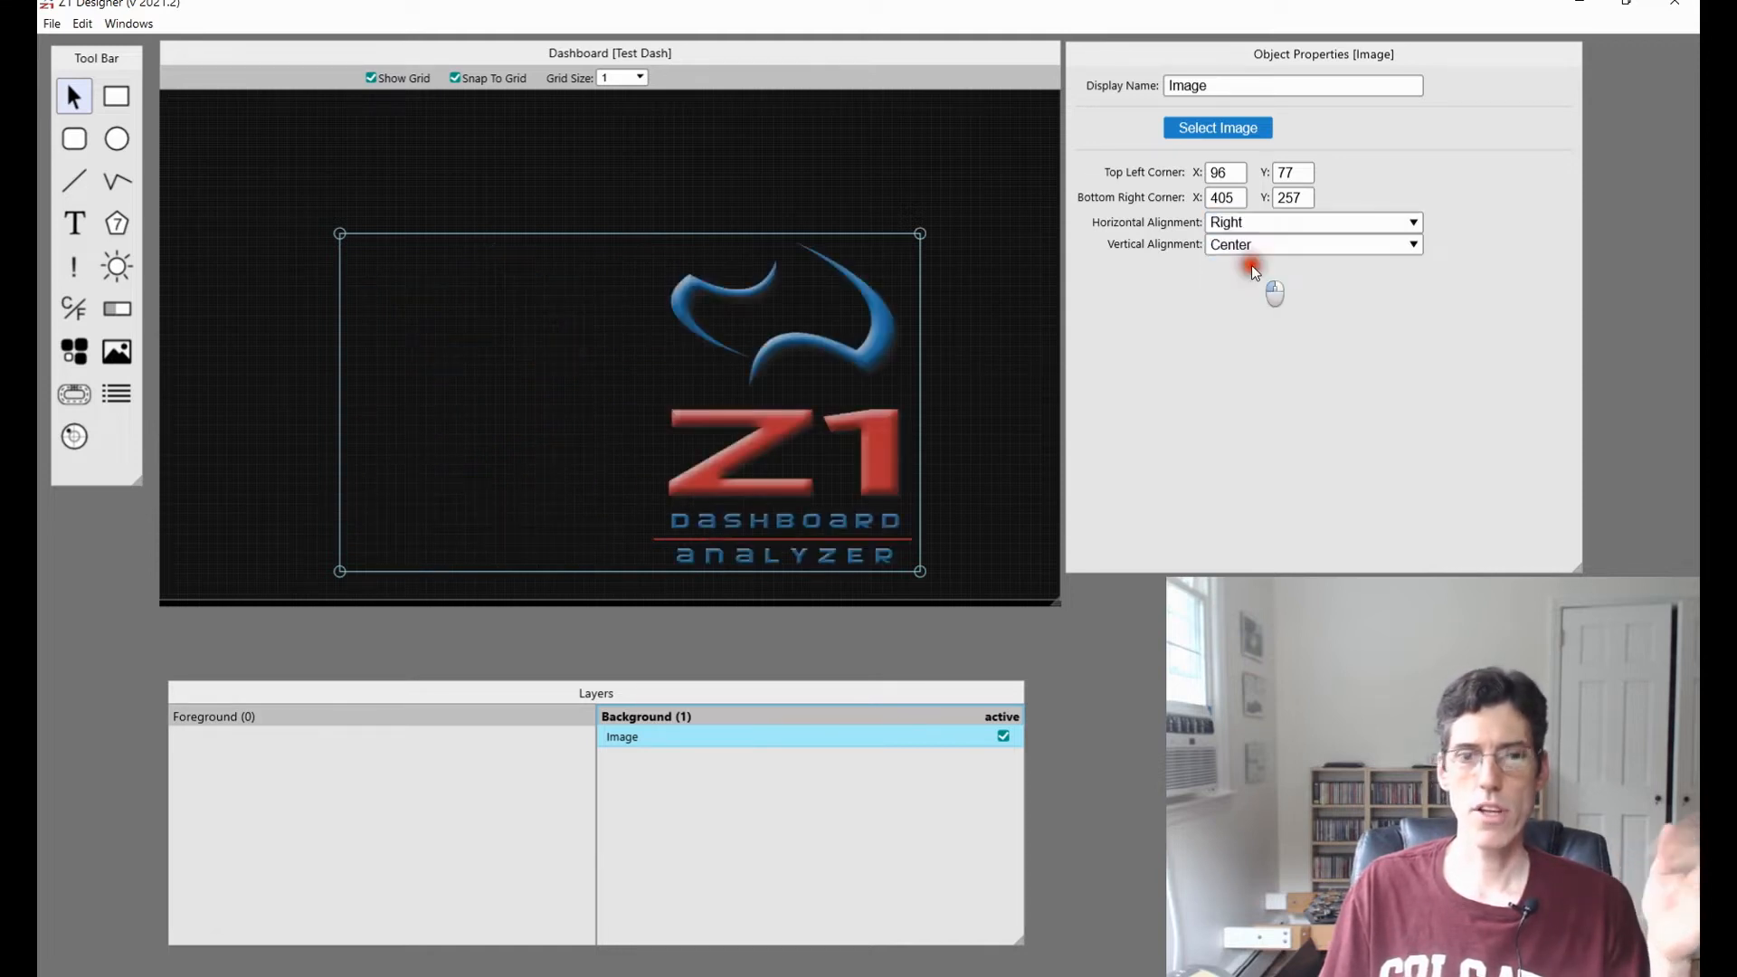
click(1253, 223)
click(1252, 285)
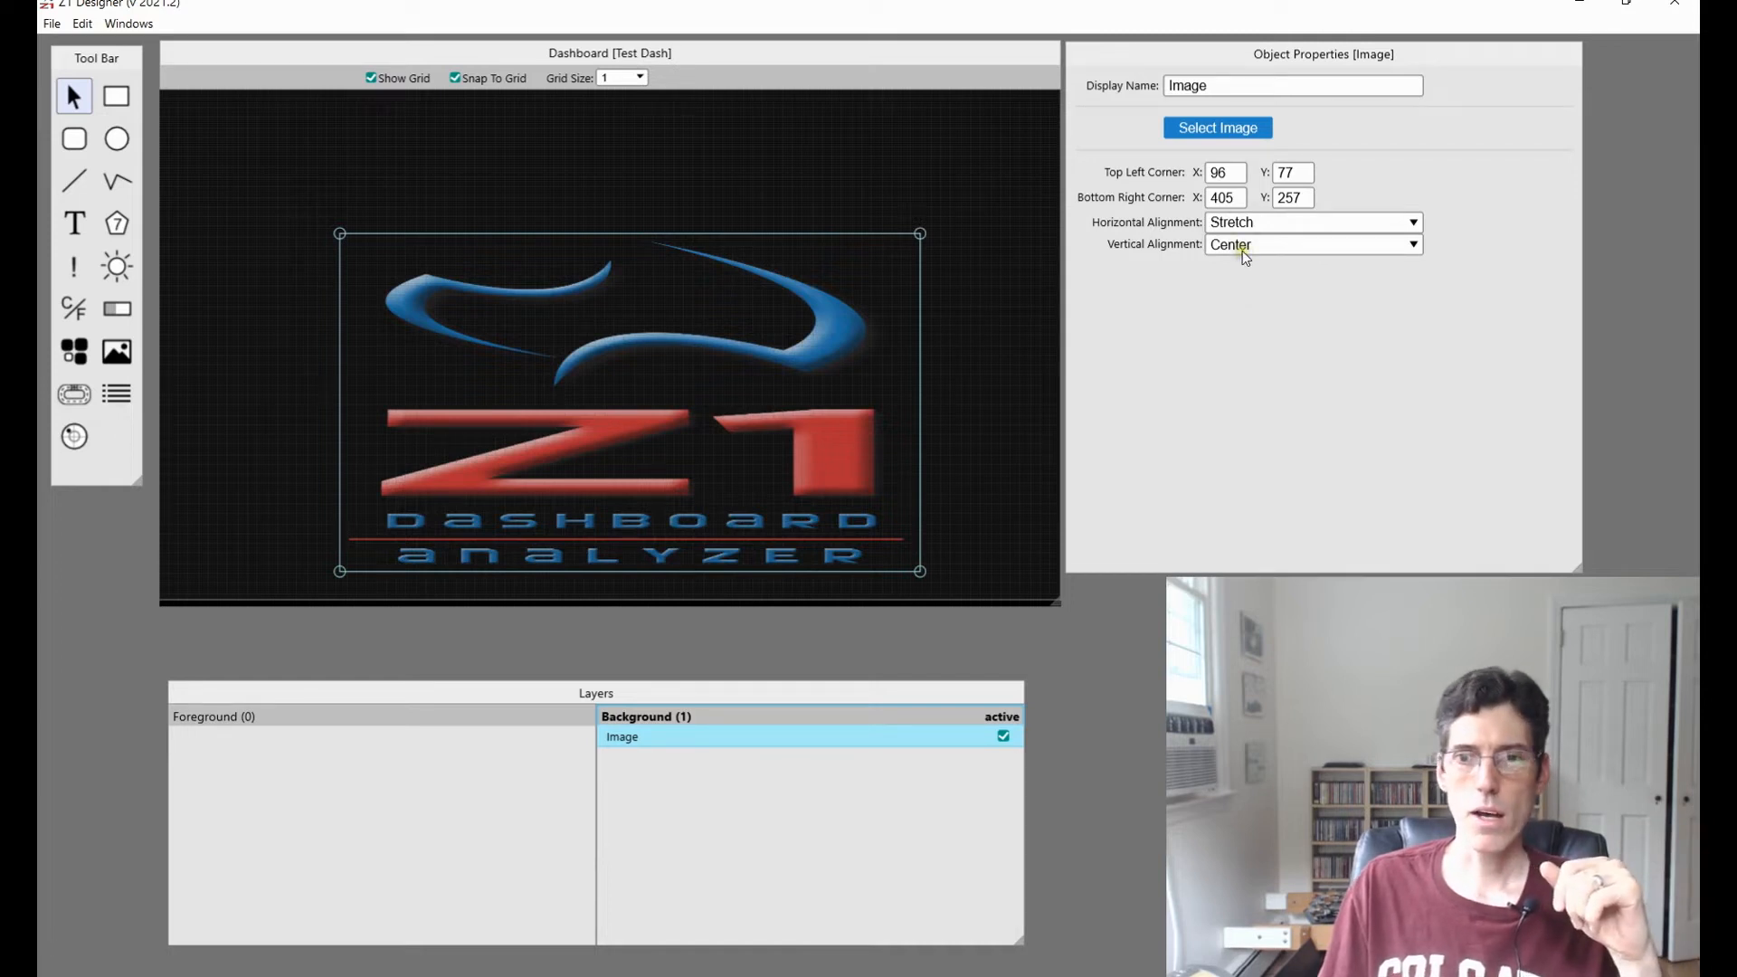
Try Center vertical alignment for the logo image and set it to Top.
click(1242, 256)
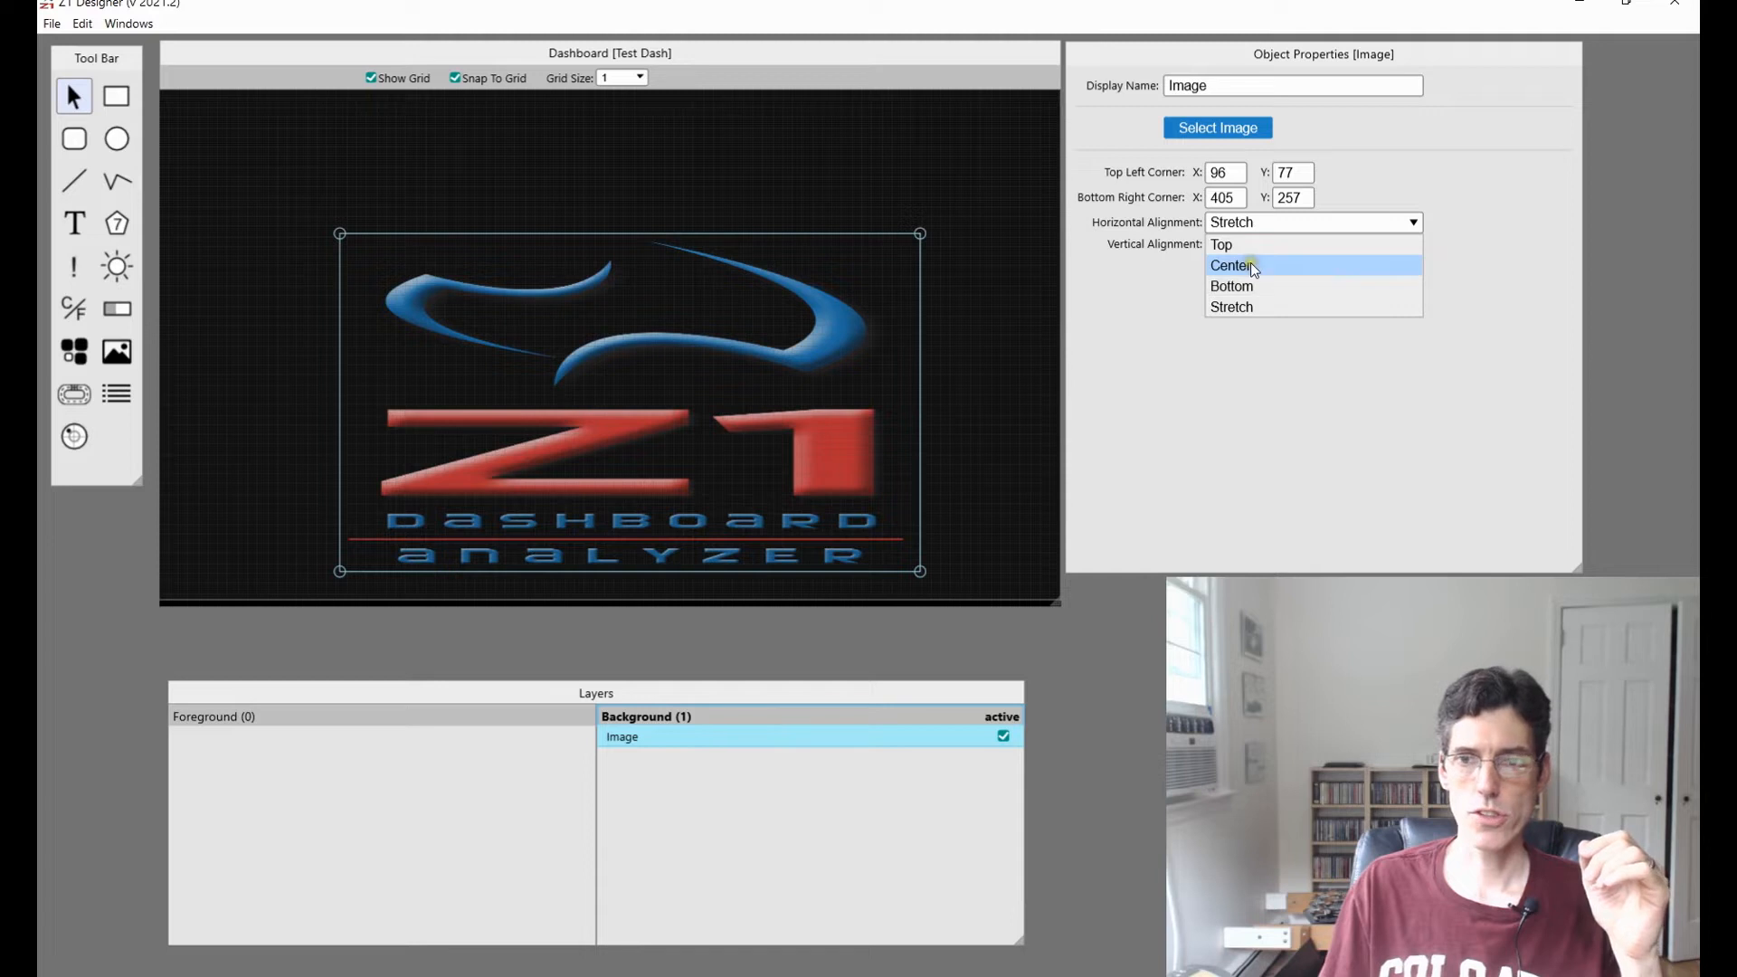
click(1243, 266)
click(1229, 255)
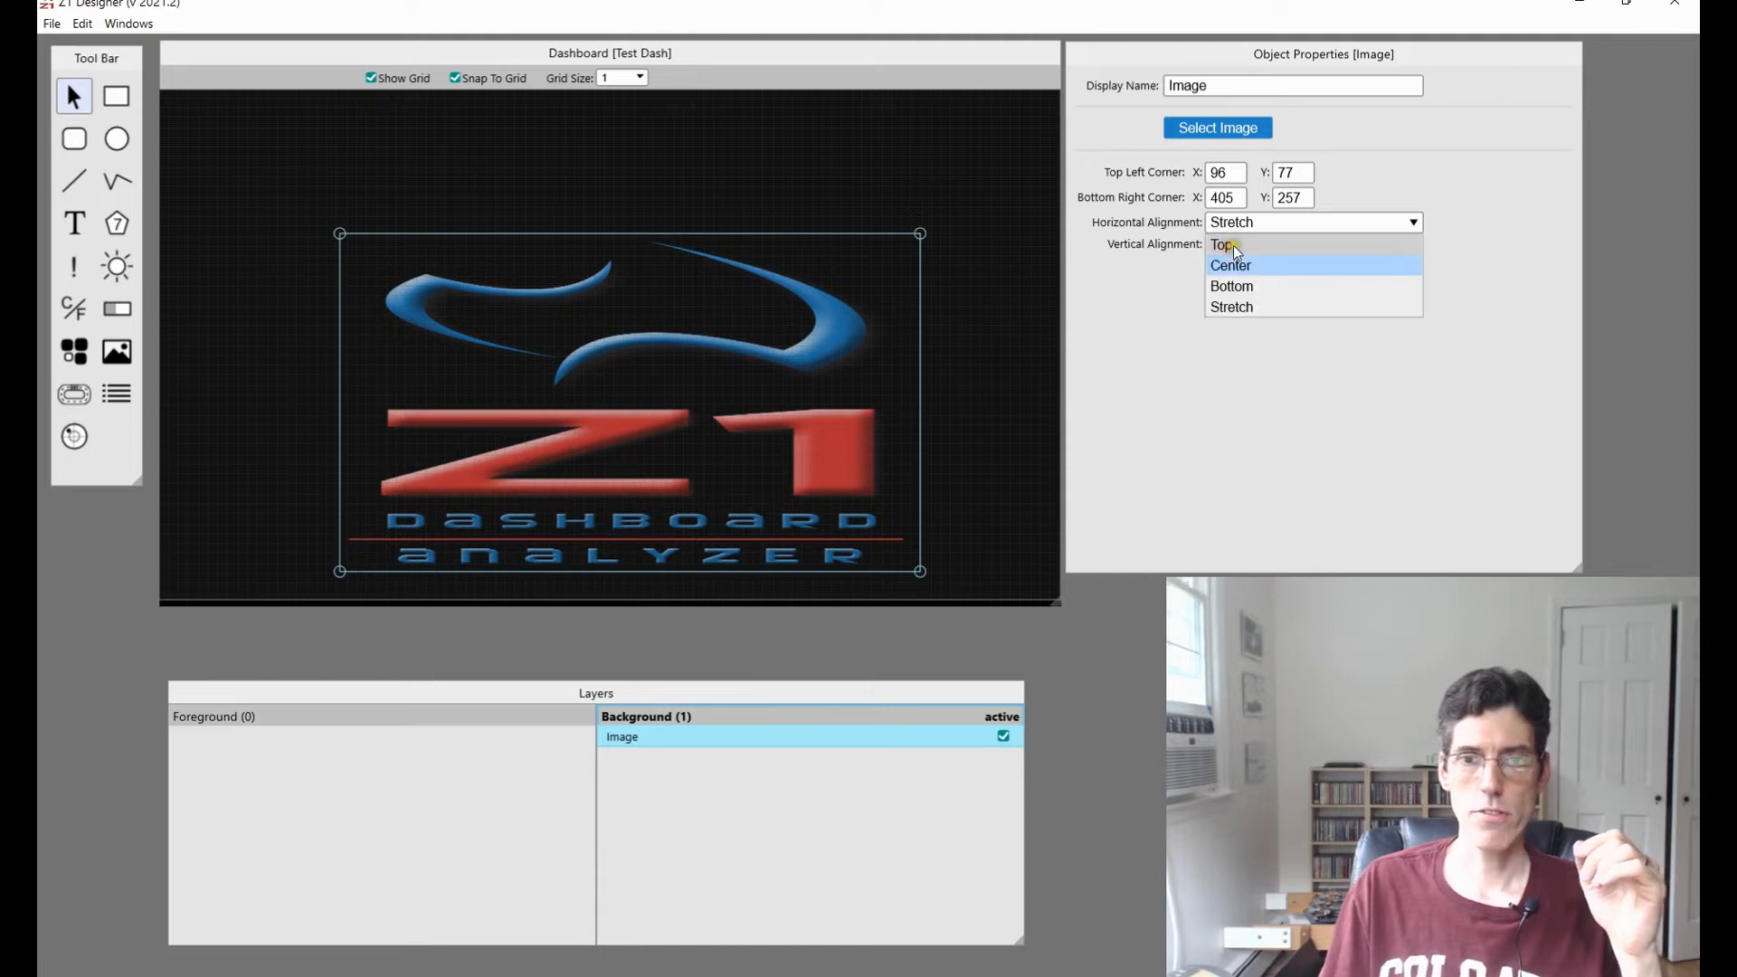
click(1234, 246)
Reshape the image box into a tall, narrow frame spanning about X 133, Y 19 to X 253, Y 257.
drag(919, 233, 897, 141)
drag(890, 575, 829, 599)
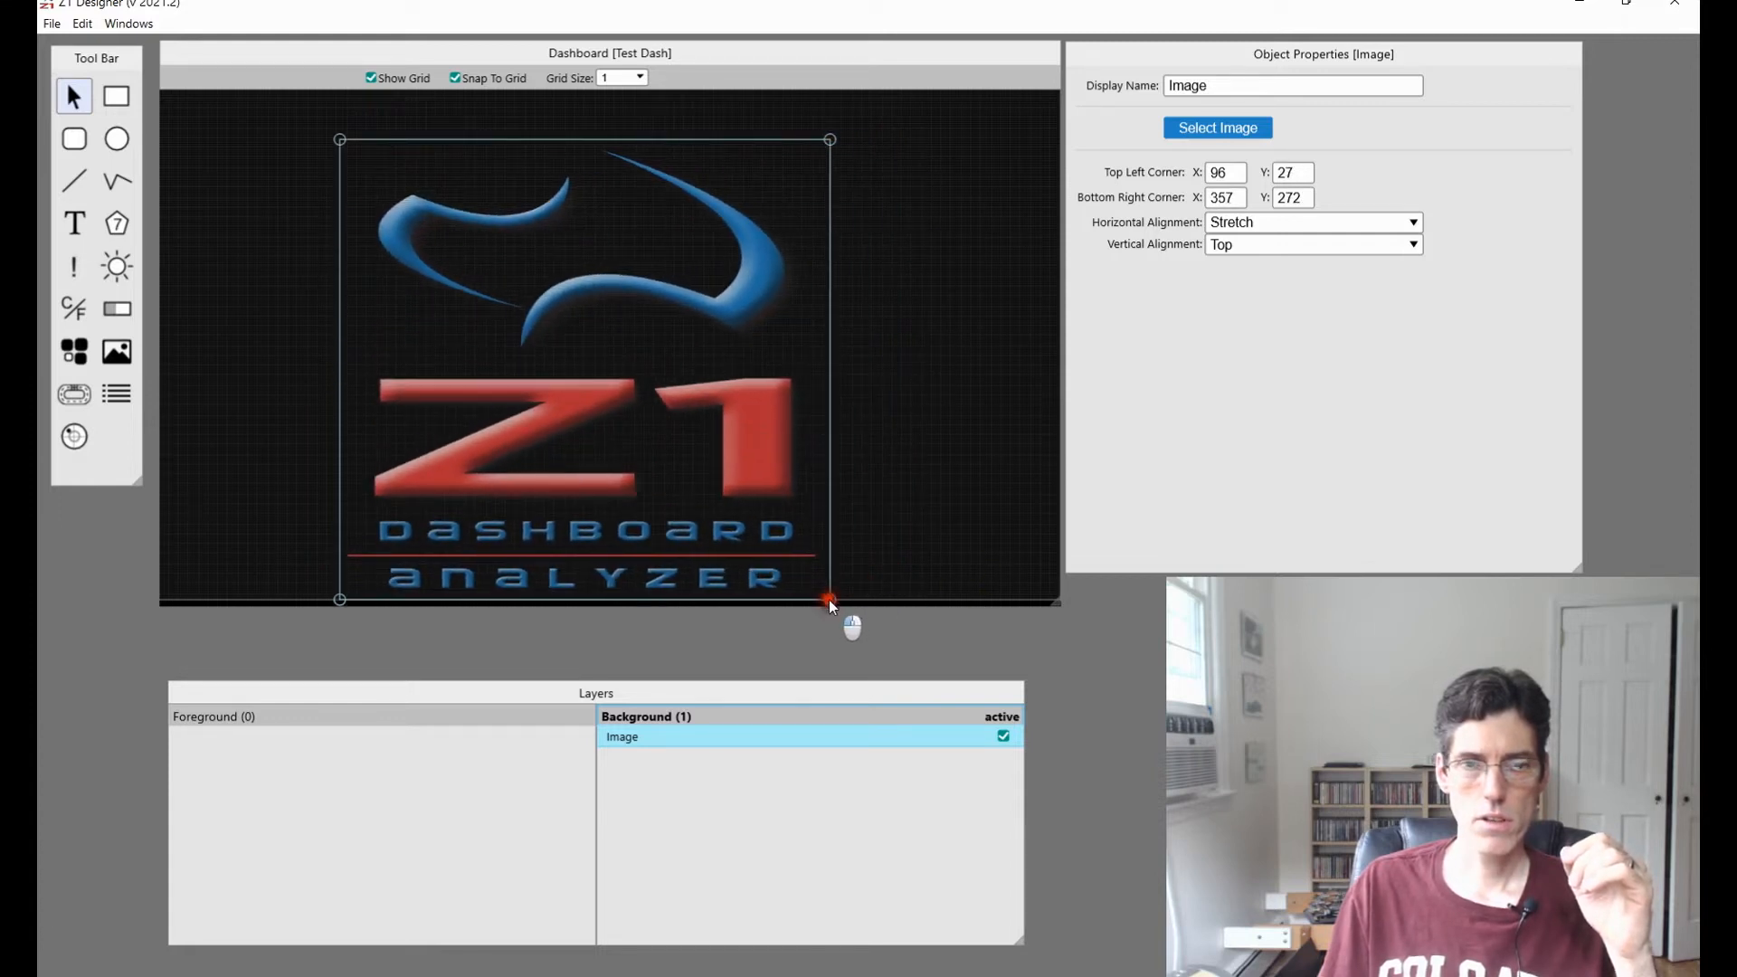
drag(827, 142, 507, 148)
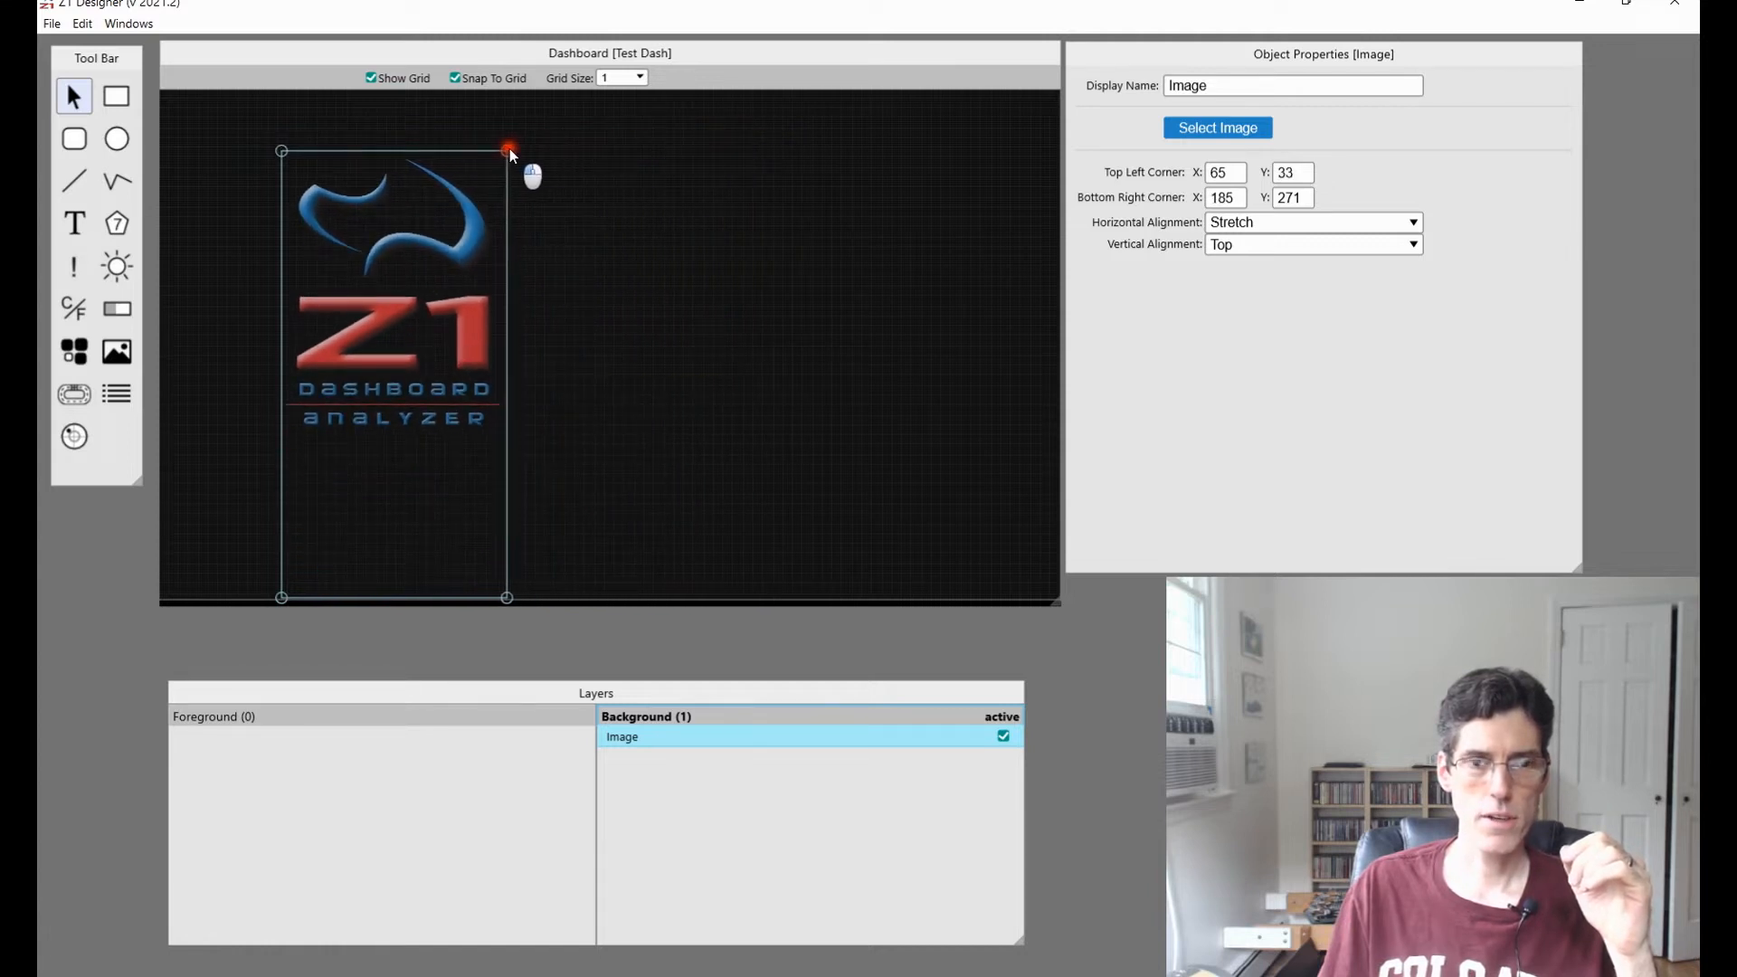
drag(412, 237, 540, 220)
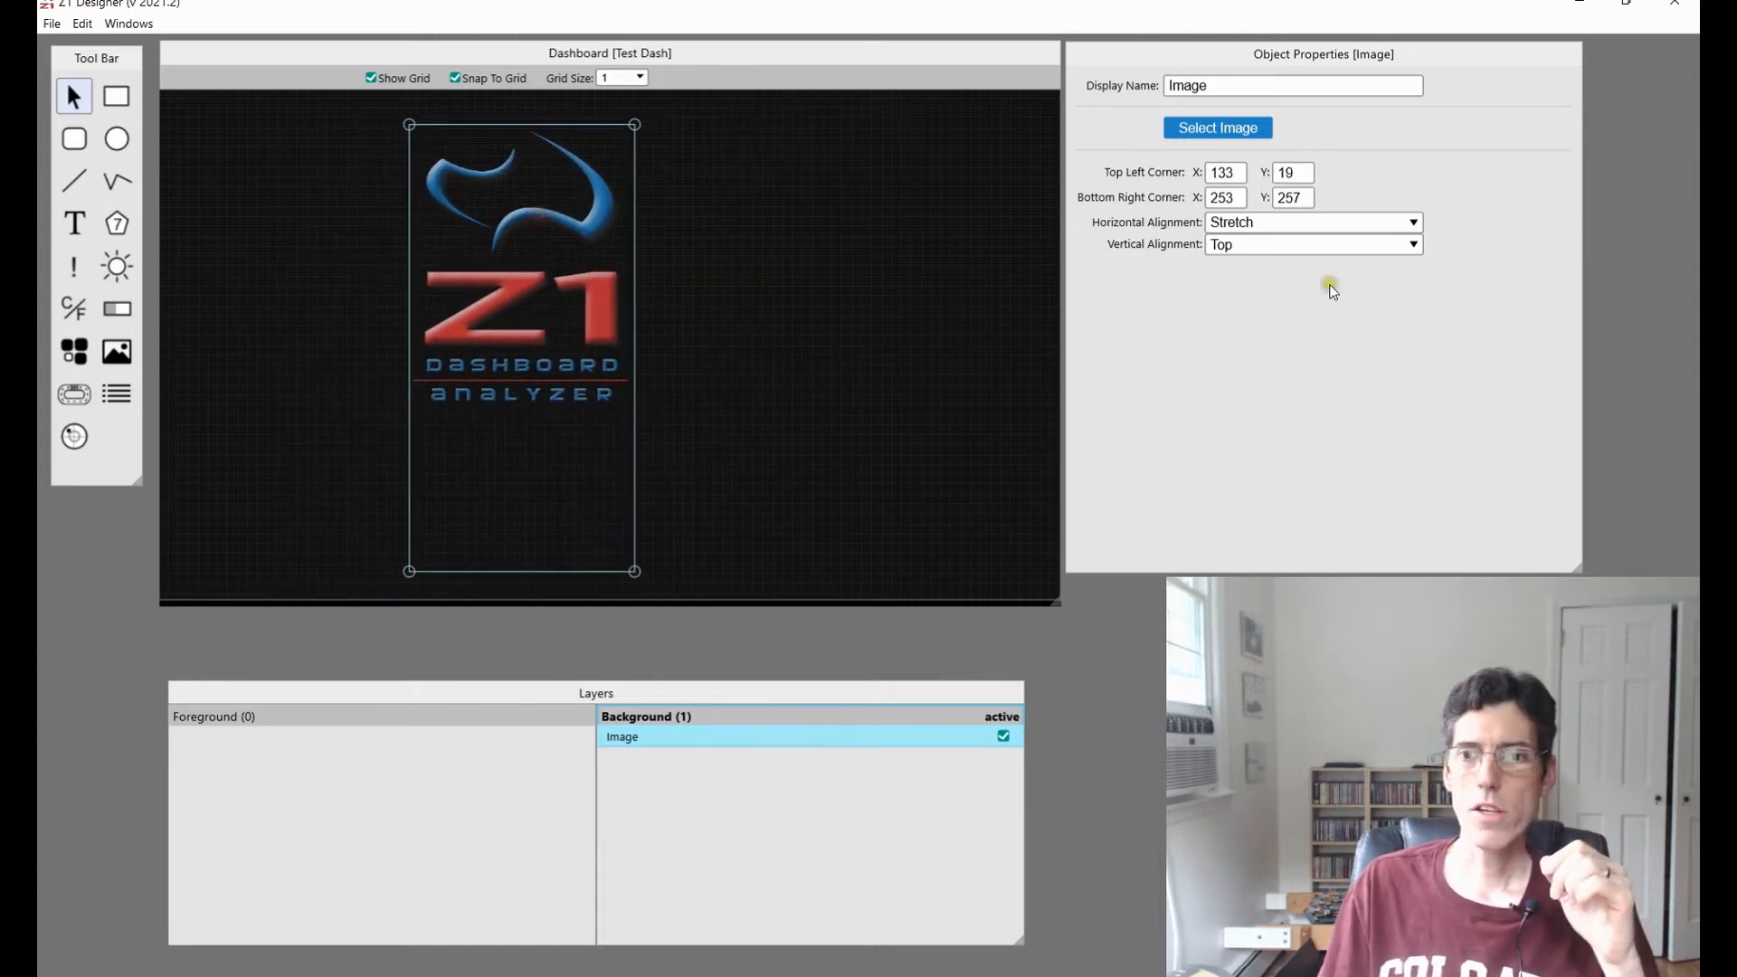
Try Center and Bottom vertical alignment, settle on Stretch, and resize the image box to about X 133, Y 51 to X 367, Y 257.
click(1264, 245)
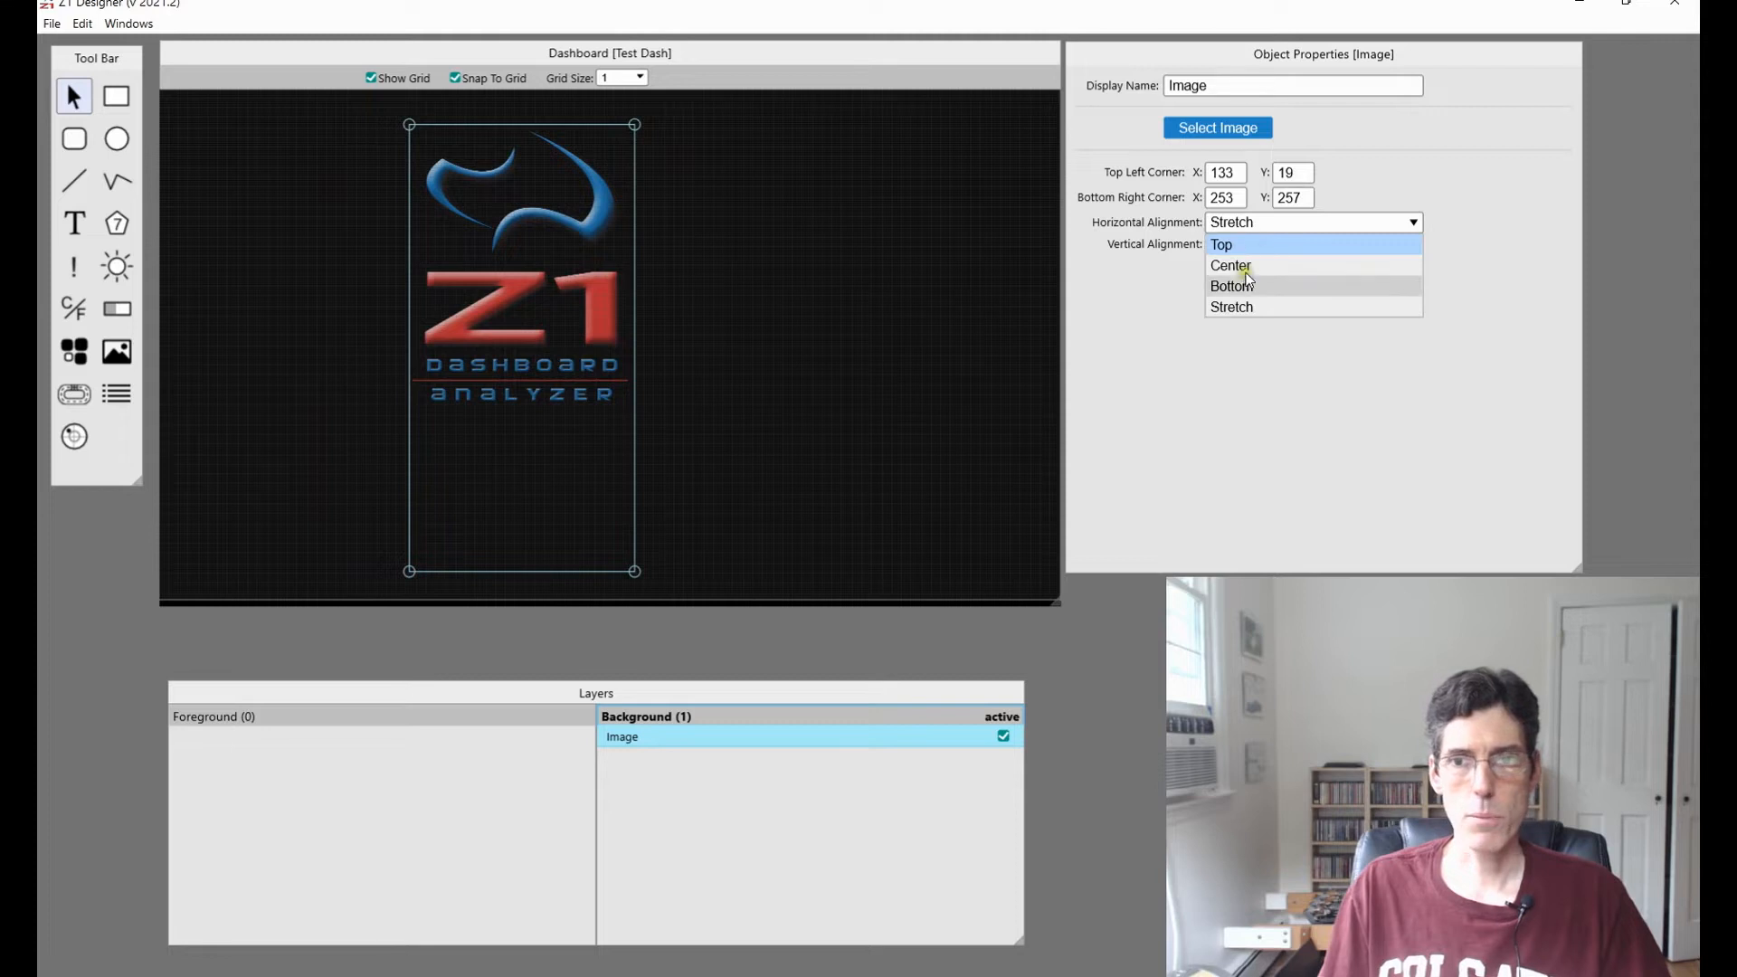
click(1245, 268)
click(1252, 244)
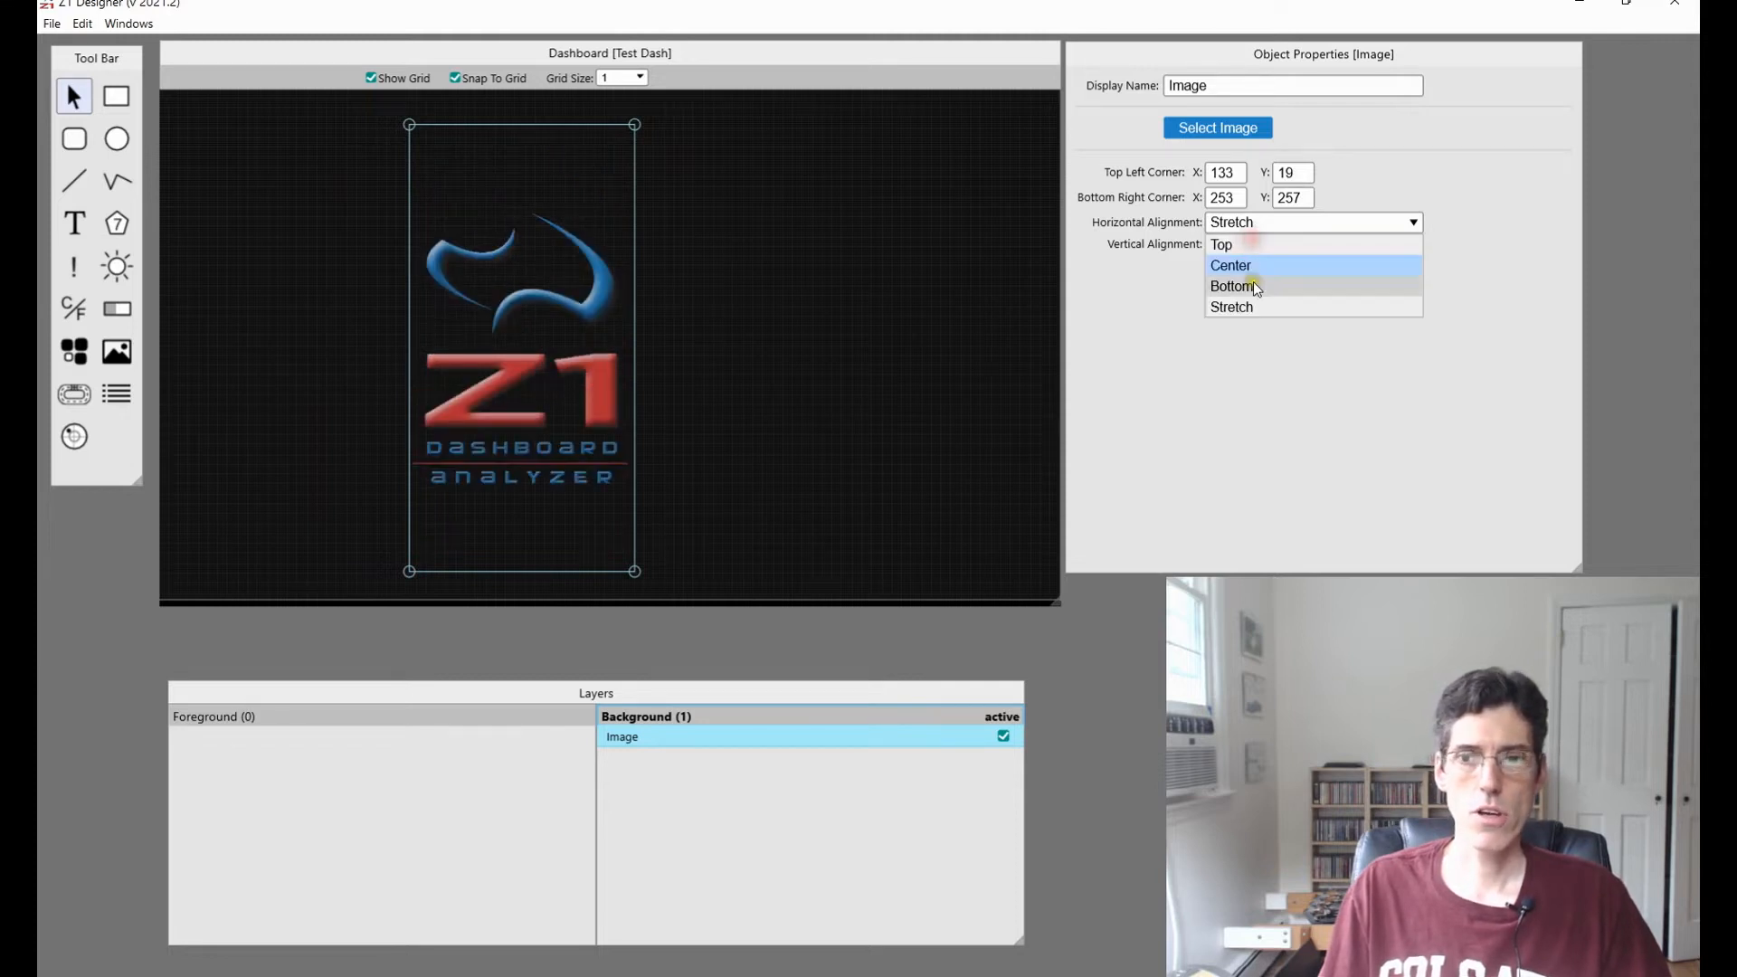
click(1252, 283)
click(1262, 251)
click(1252, 304)
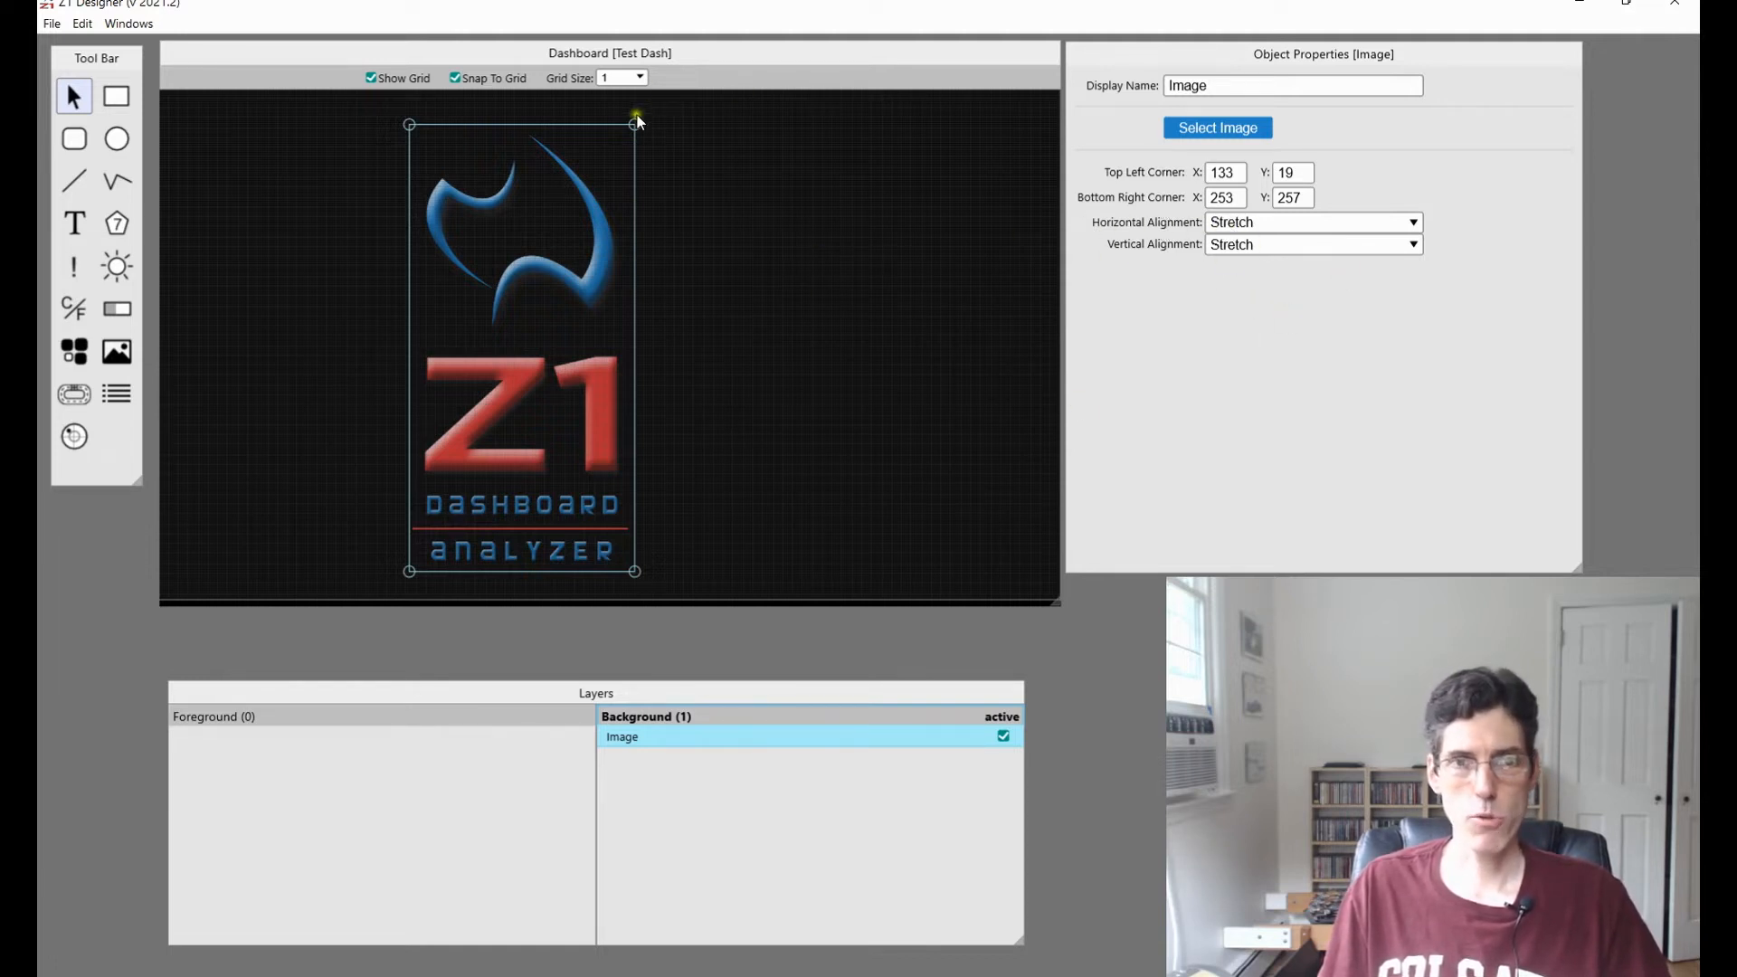
drag(633, 124, 848, 187)
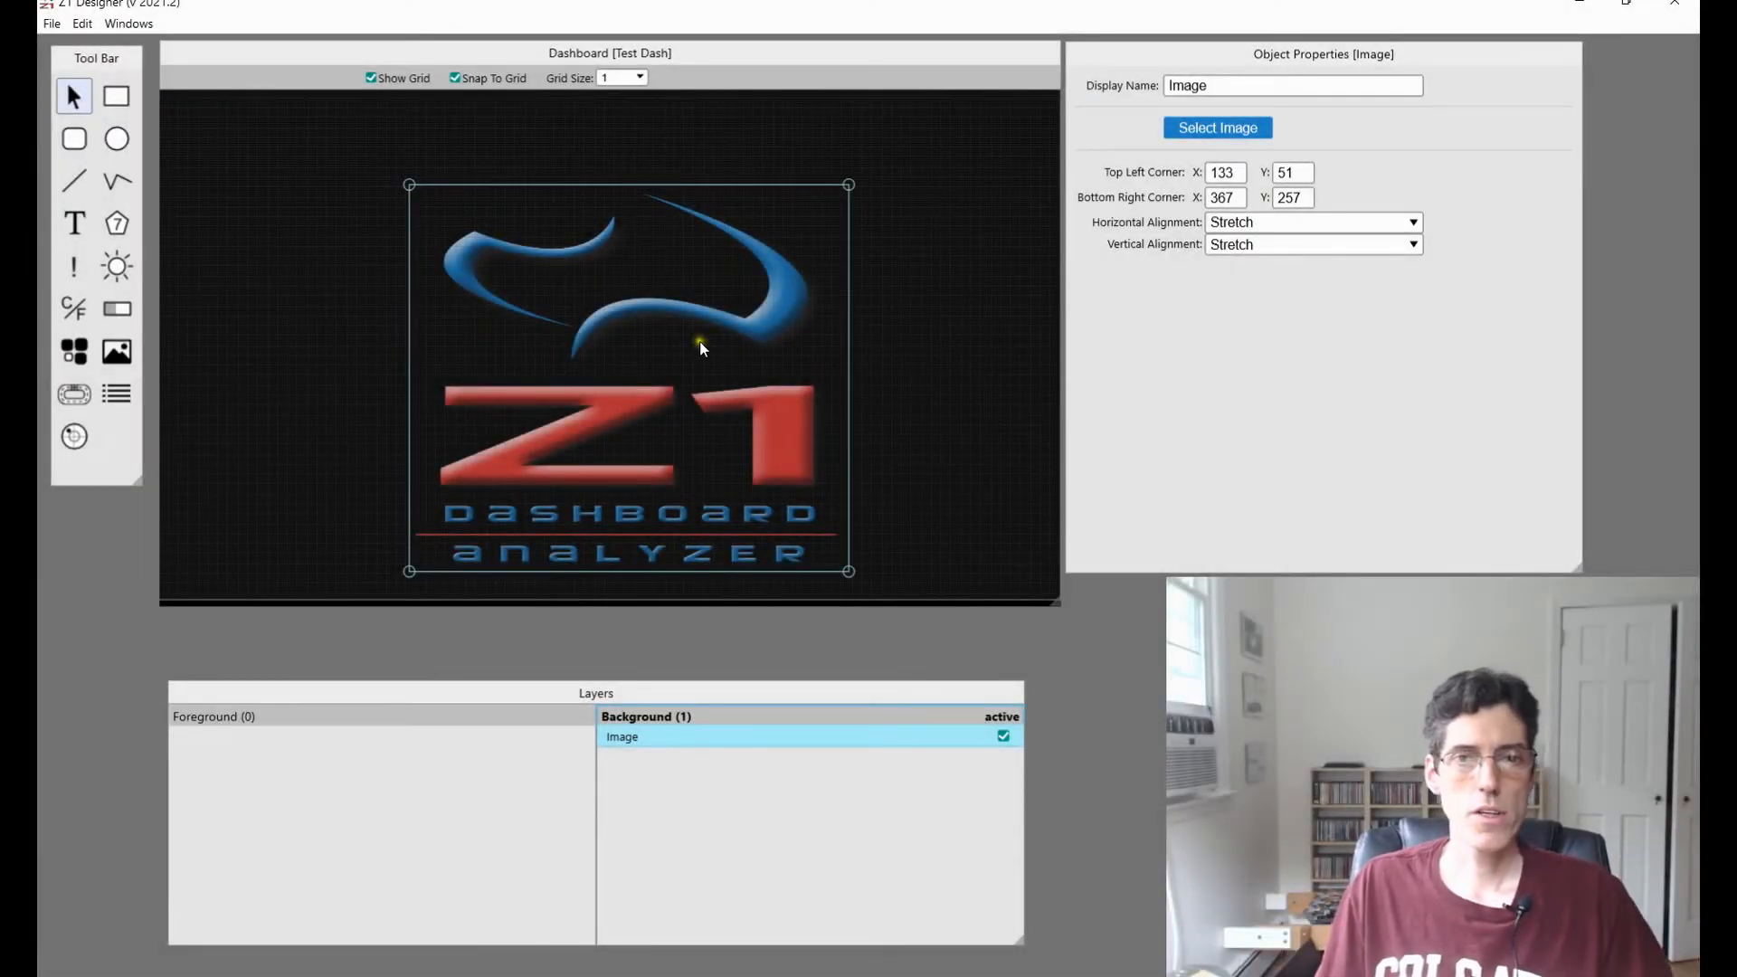
Delete the logo image from the dashboard and confirm the deletion.
right_click(605, 318)
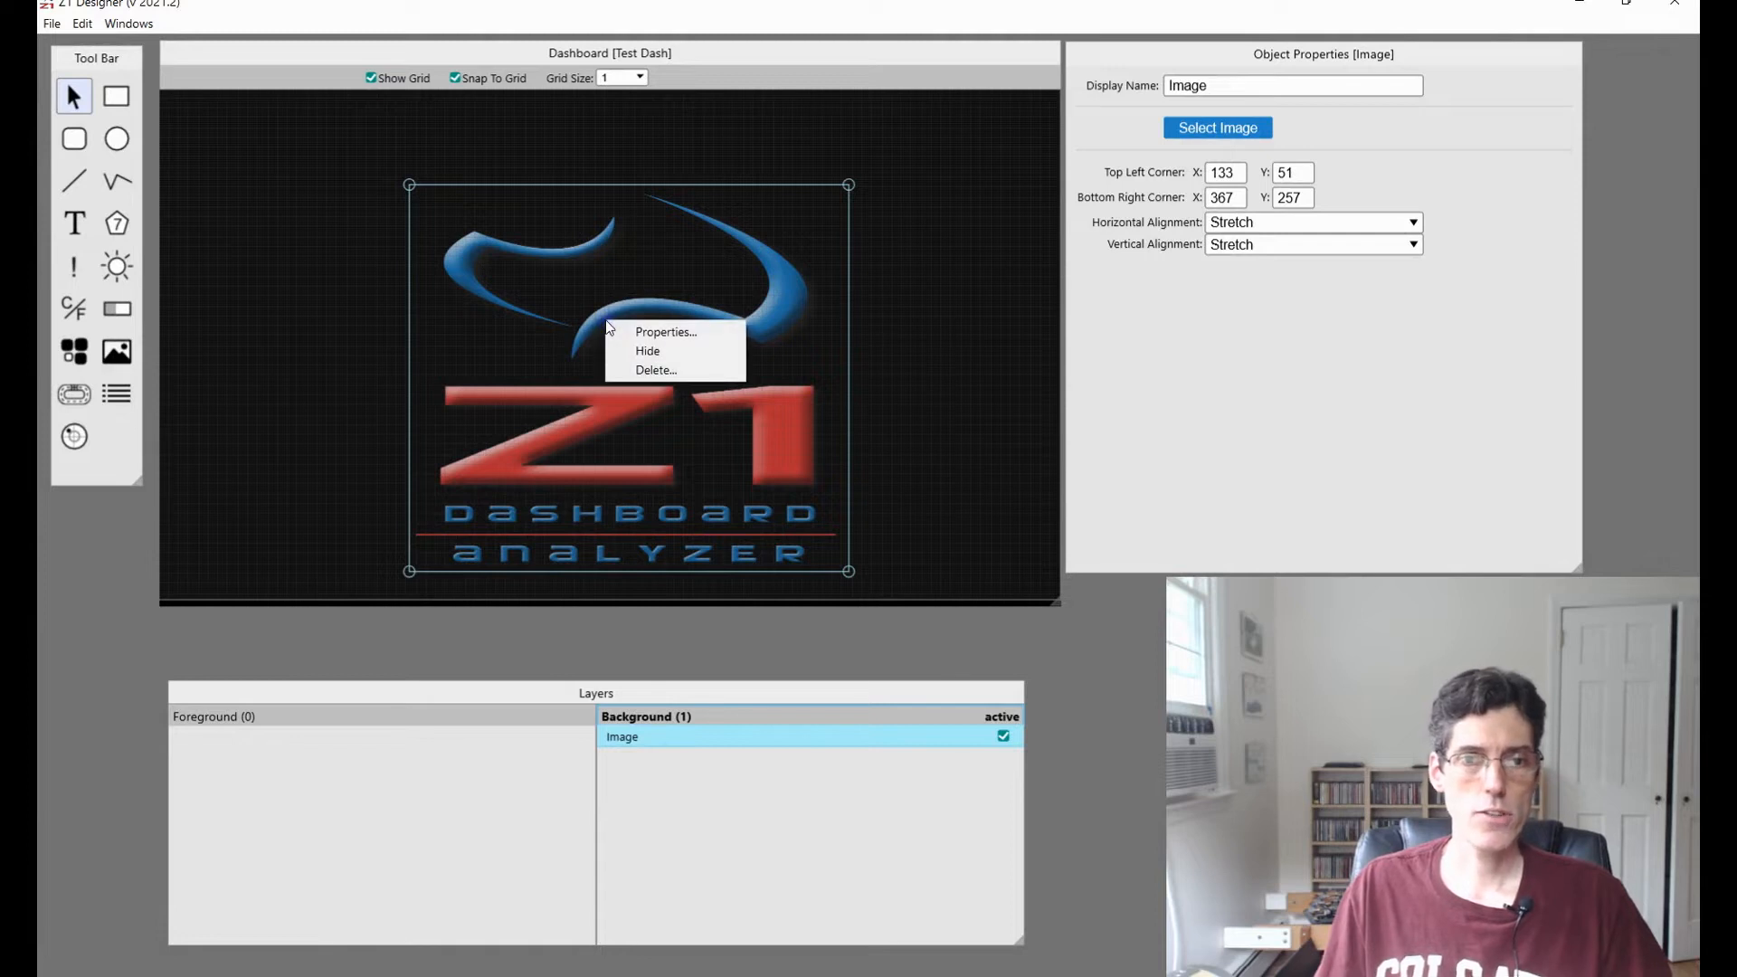
click(653, 369)
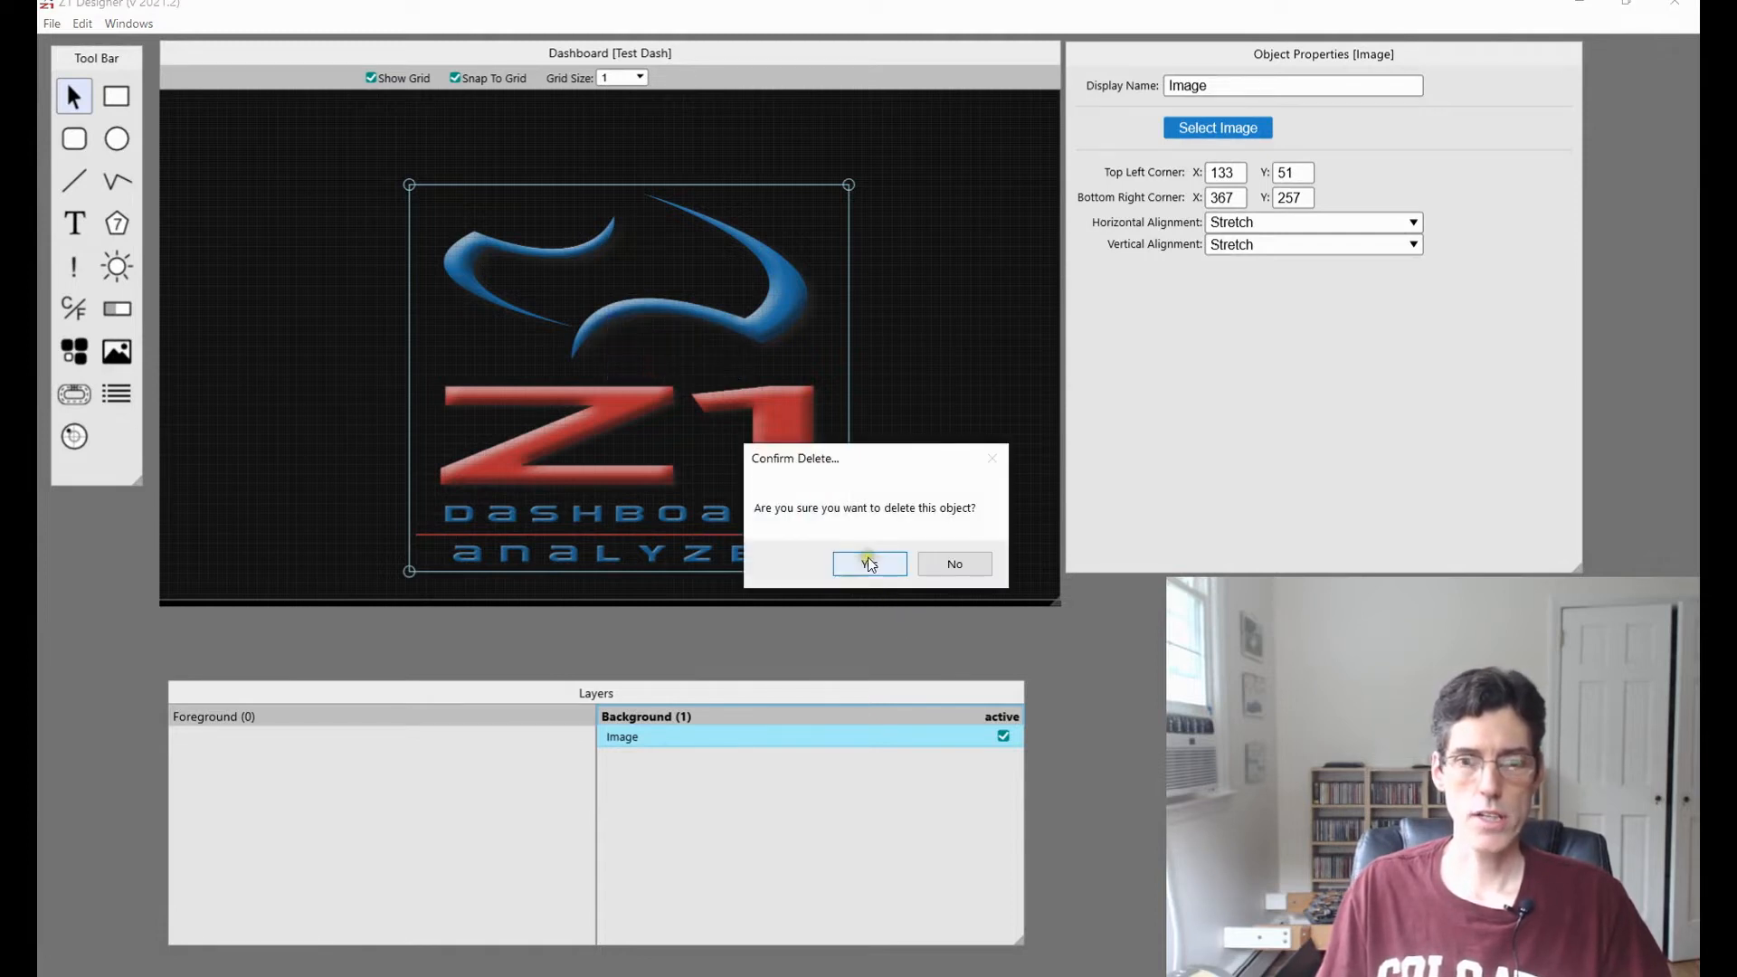
click(866, 561)
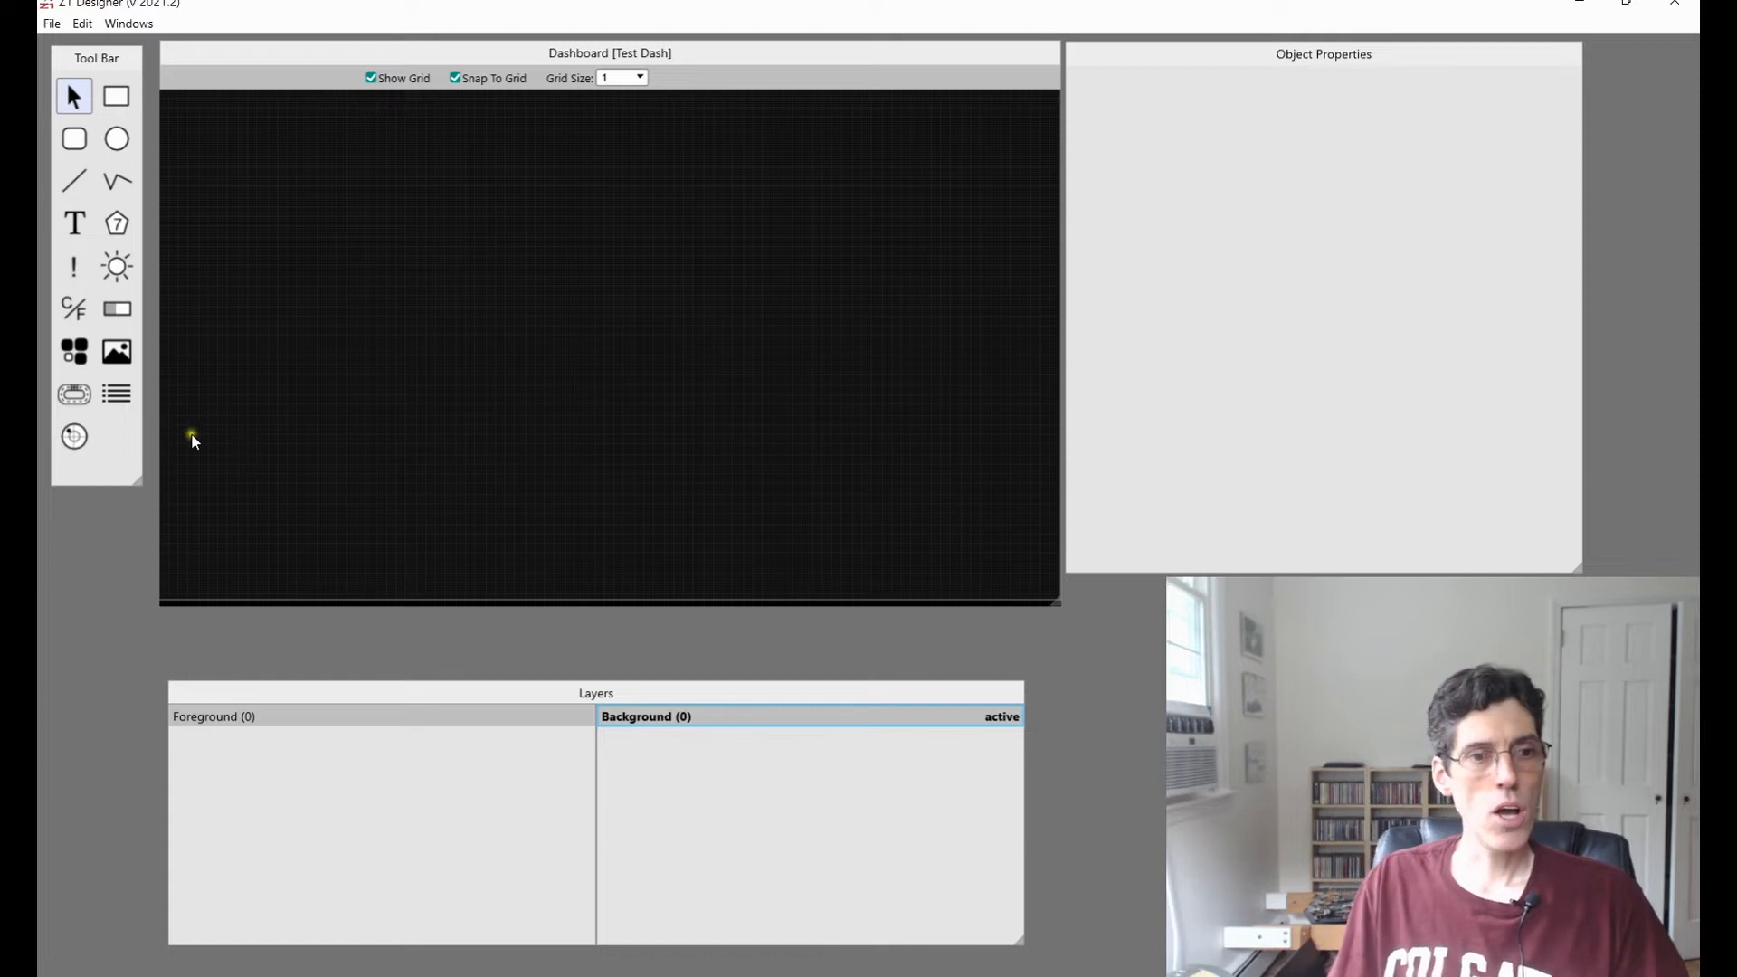
Draw a friction circle of radius about 77 on the Foreground layer and move its center to about X 196, Y 128.
click(74, 435)
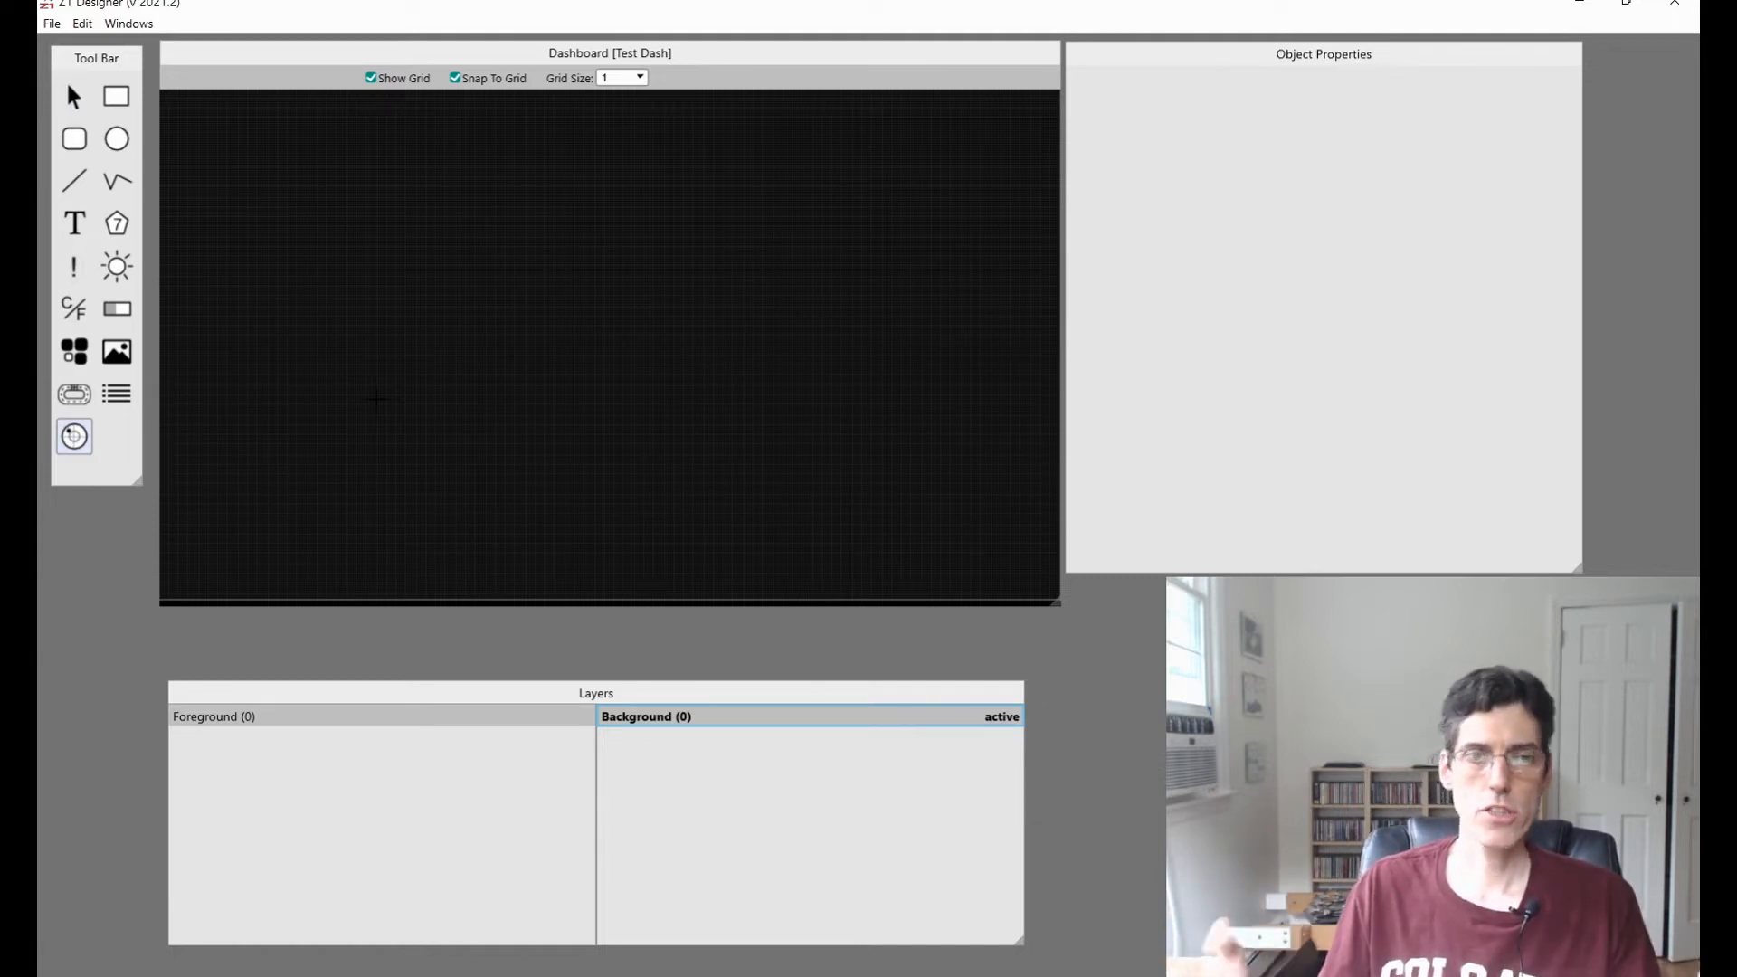
click(288, 720)
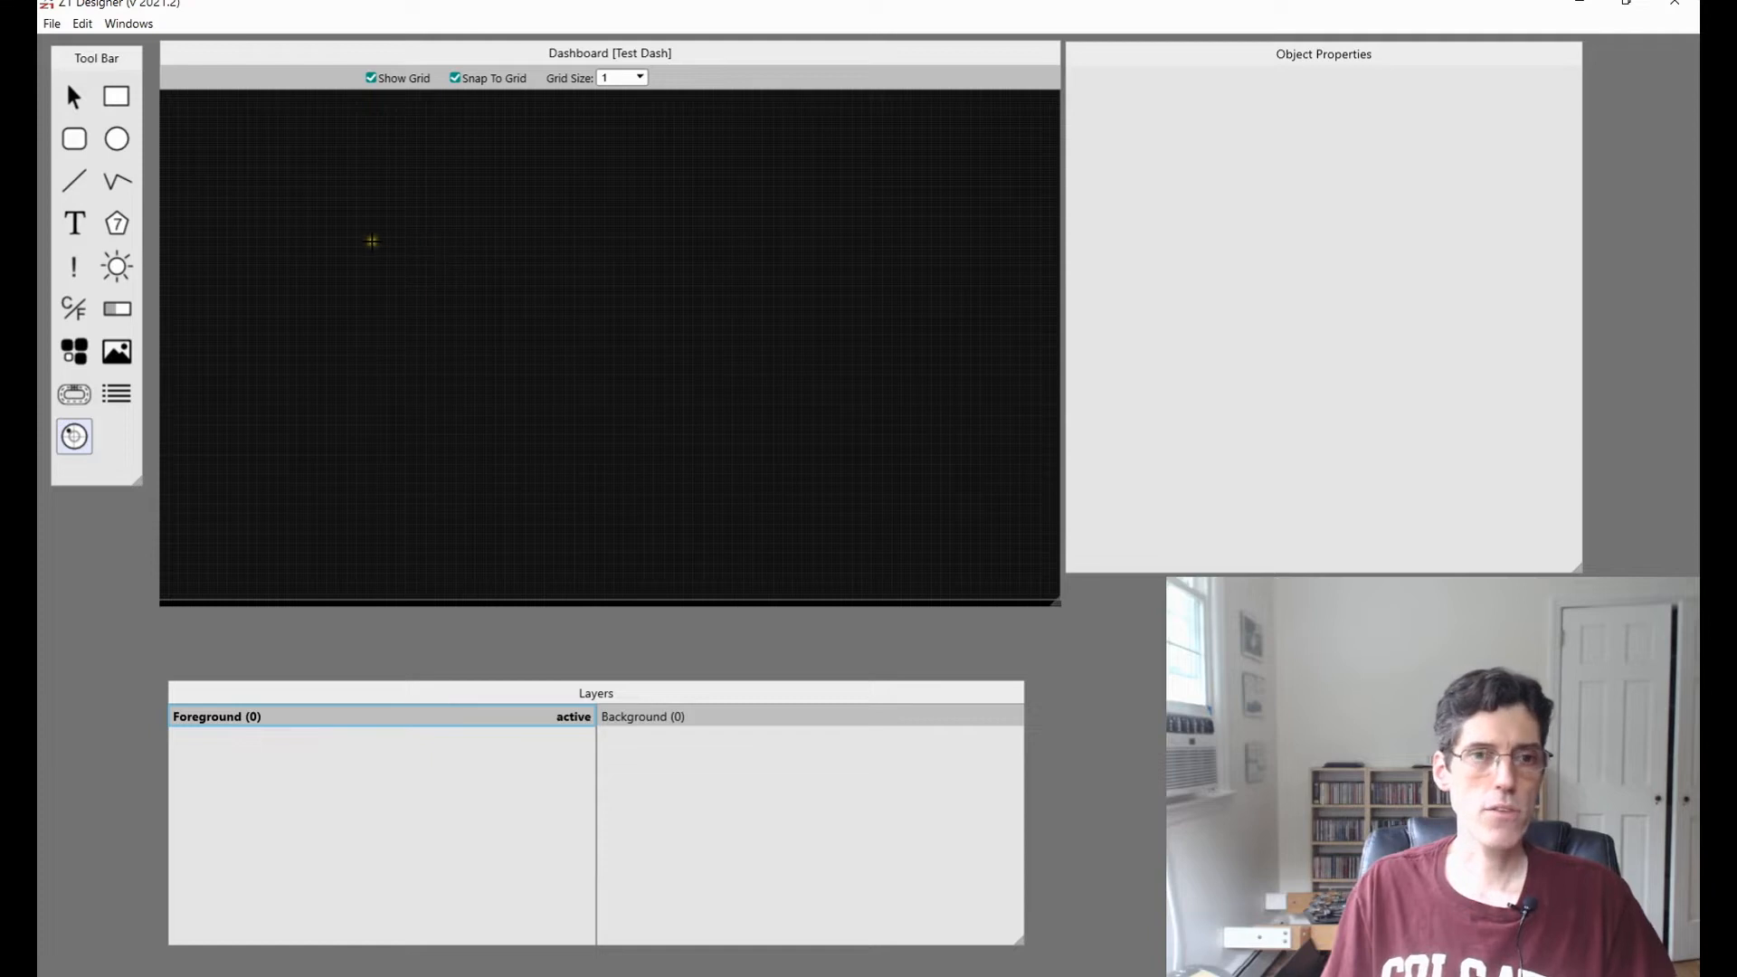
drag(372, 241, 505, 296)
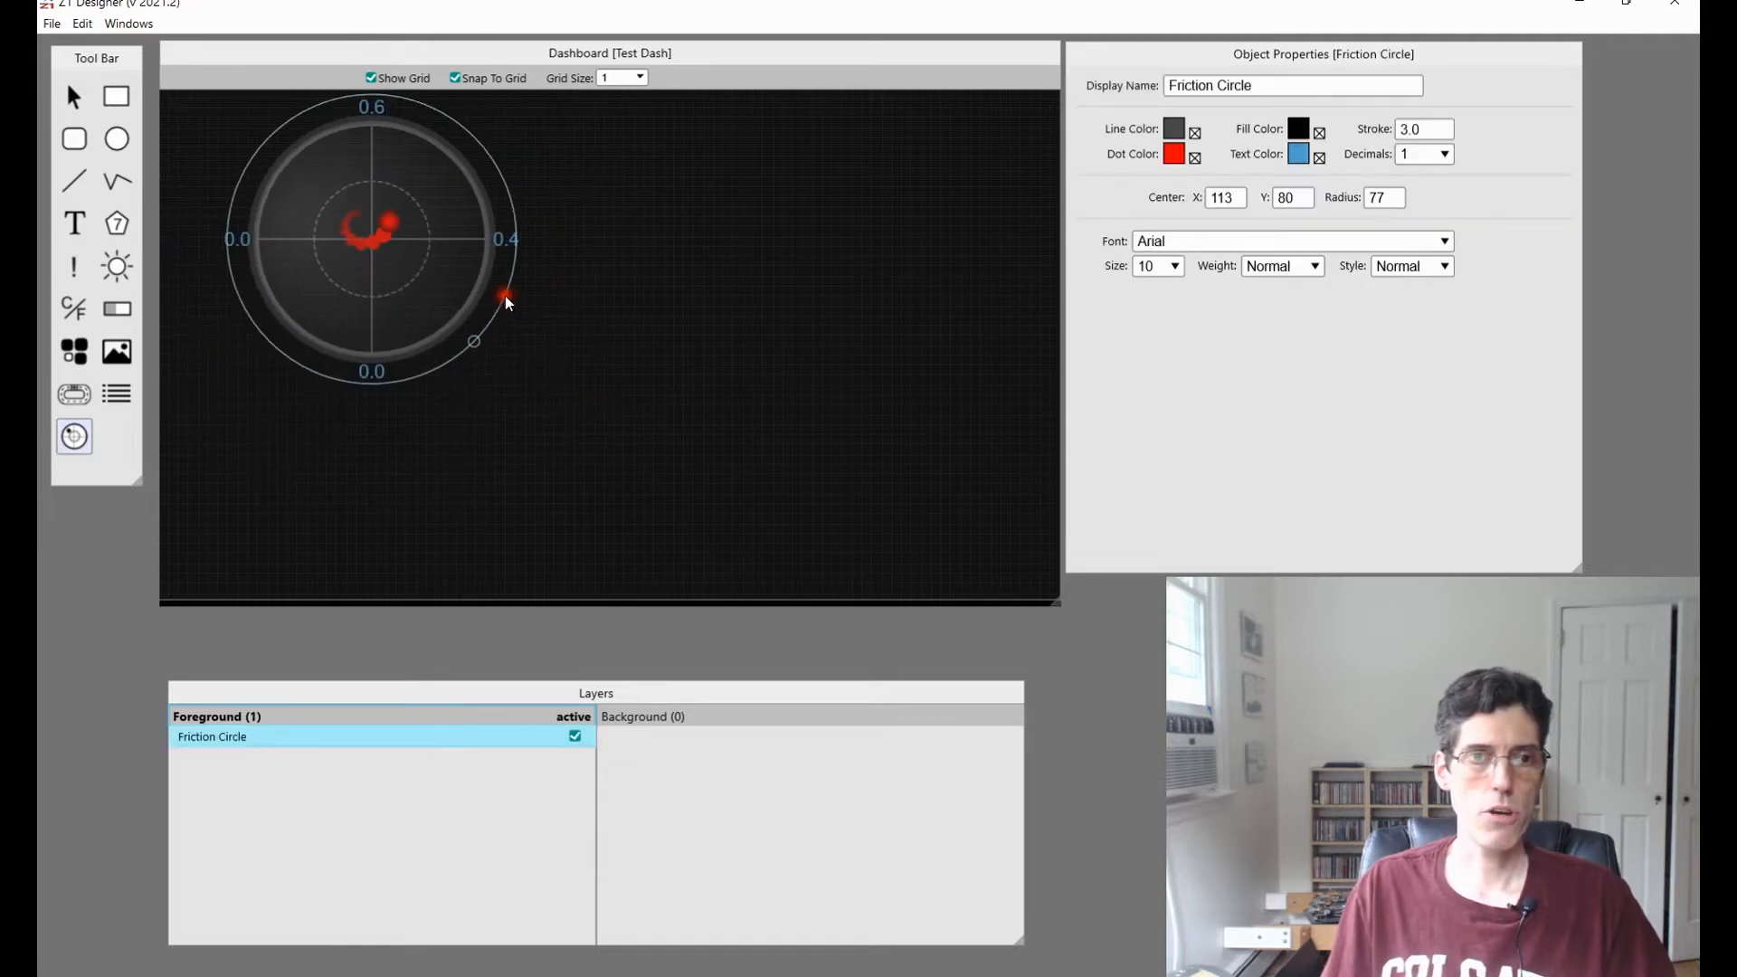
drag(431, 190, 594, 281)
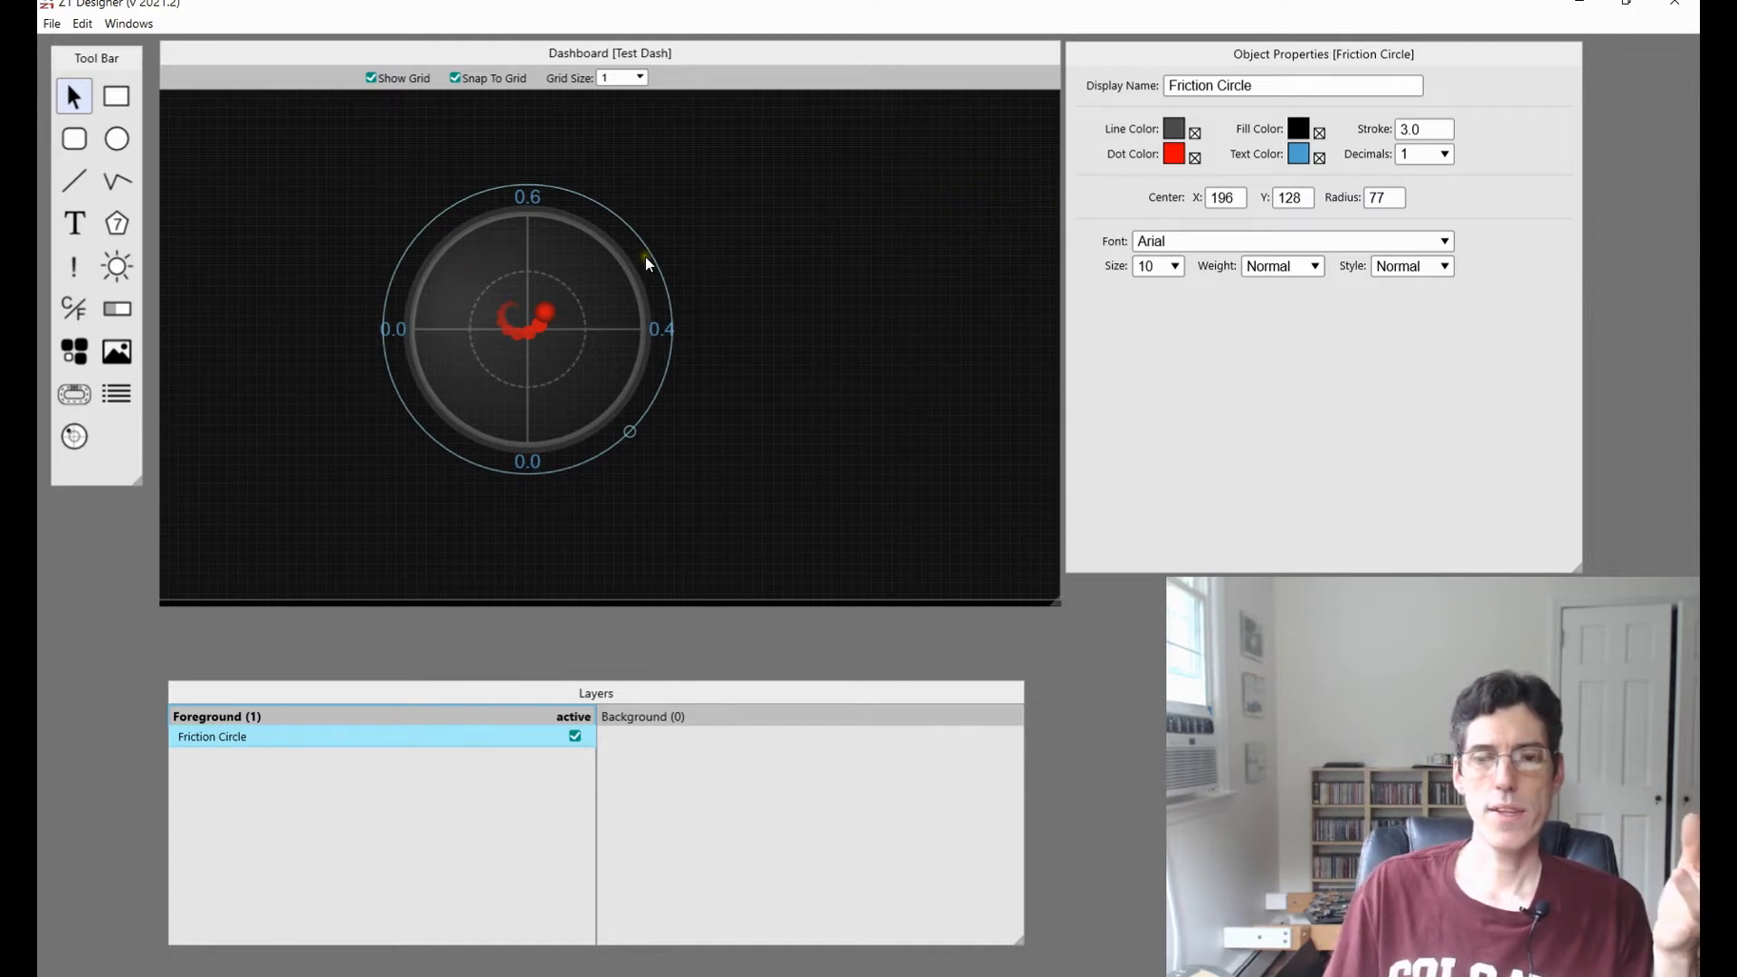
Set the friction circle's line color to white.
click(1173, 129)
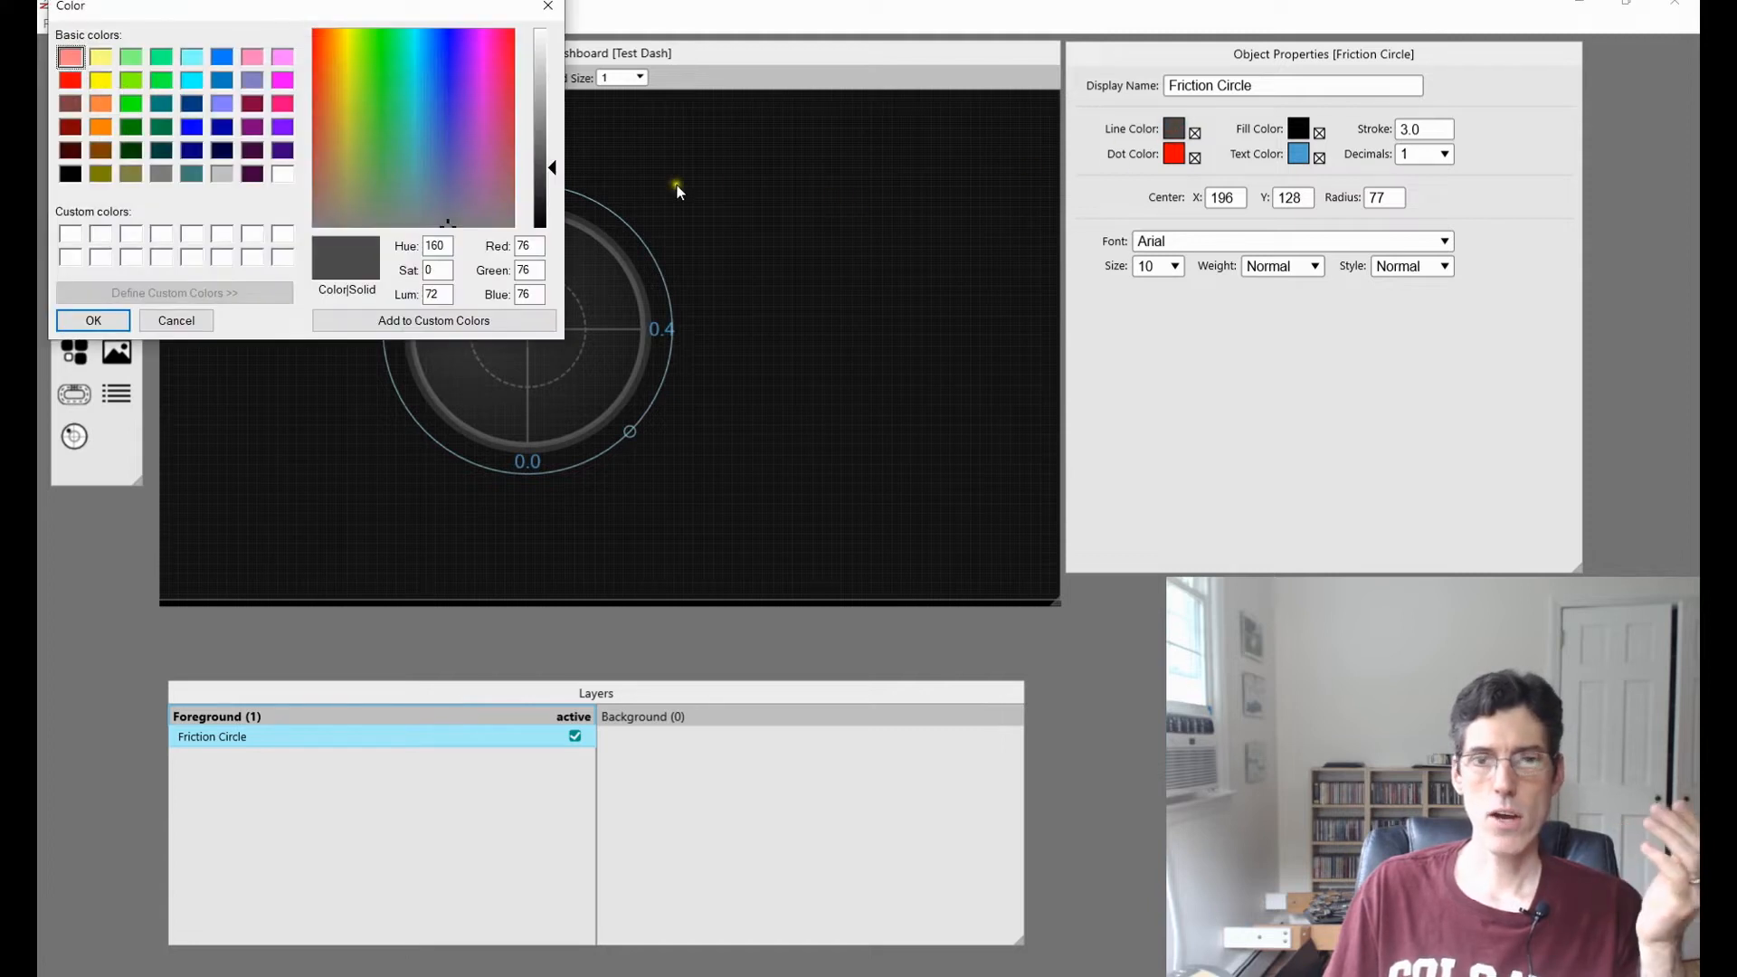
drag(551, 166, 551, 29)
click(93, 324)
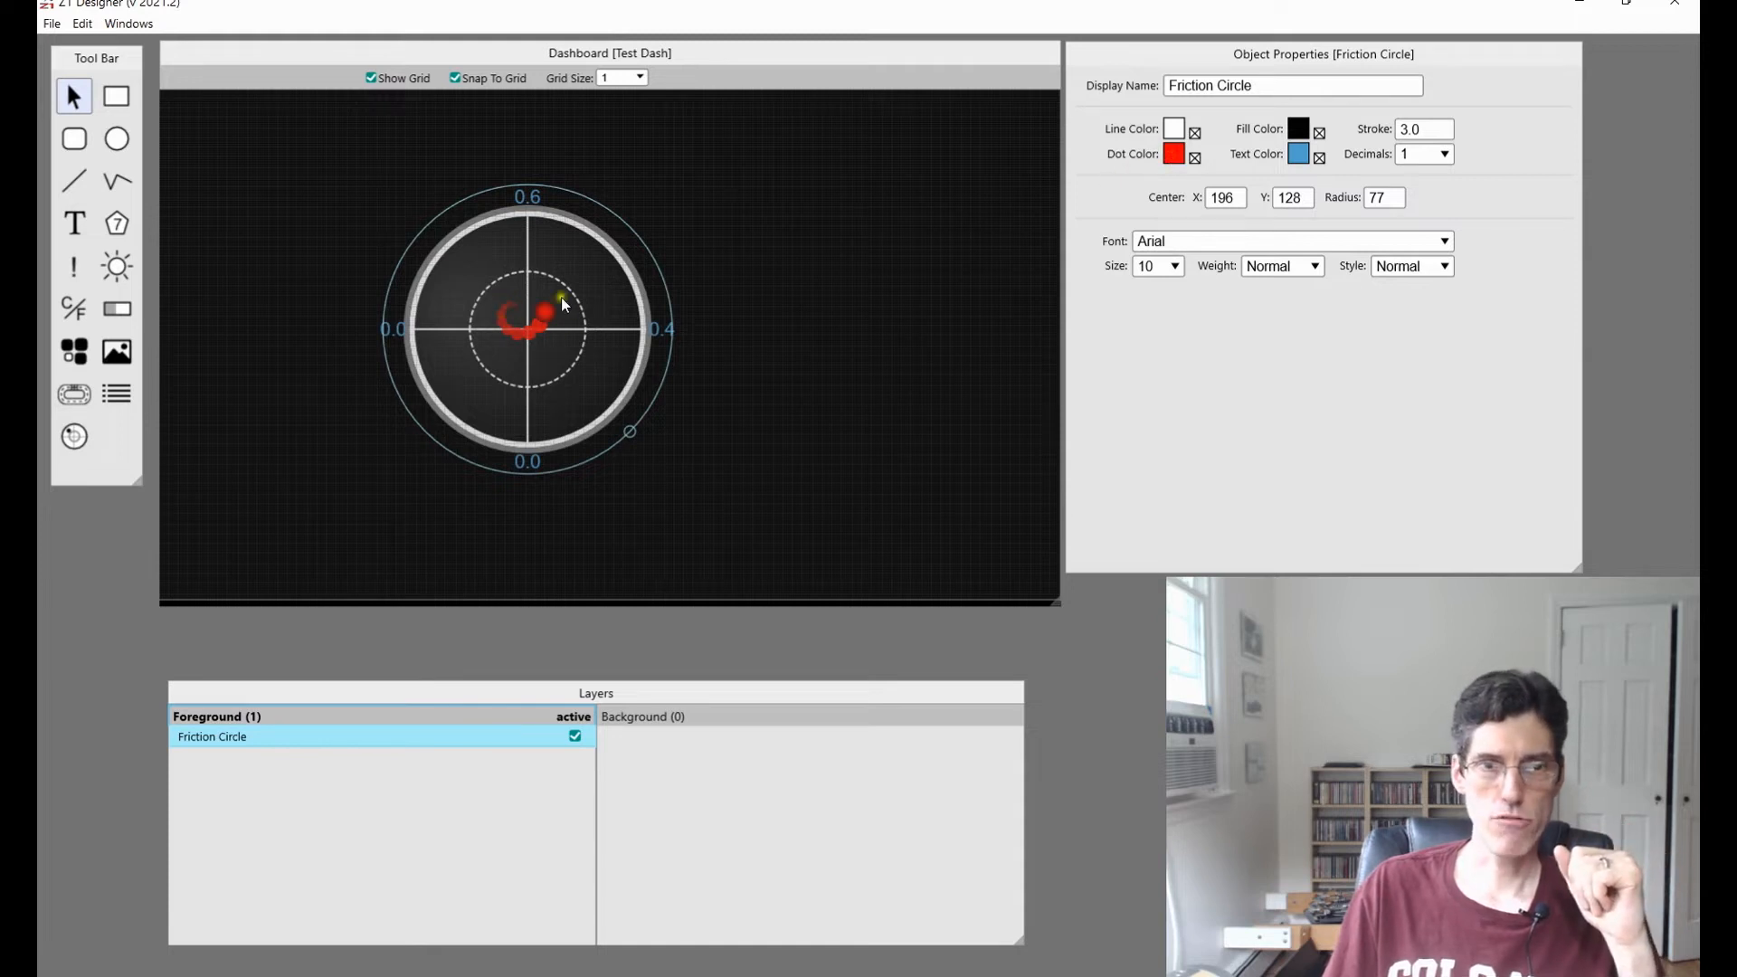
Set the friction circle's dot color to blue (13, 24, 242) and its text color to green (102, 237, 44).
click(1174, 154)
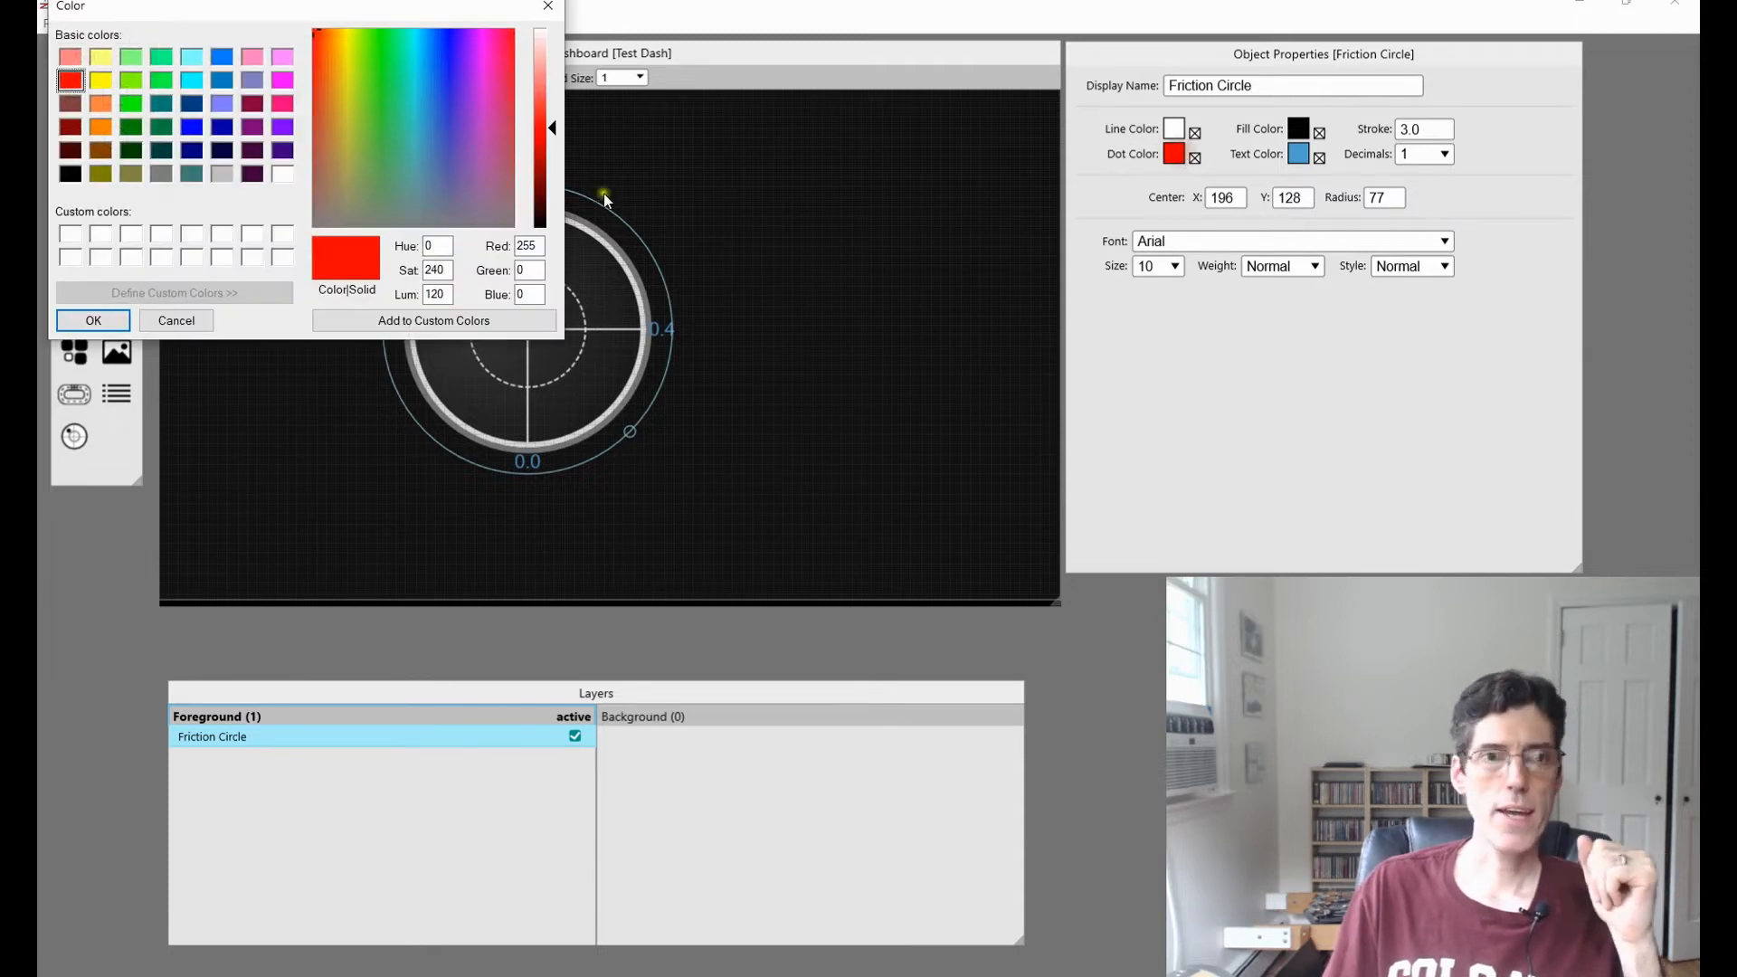
click(442, 50)
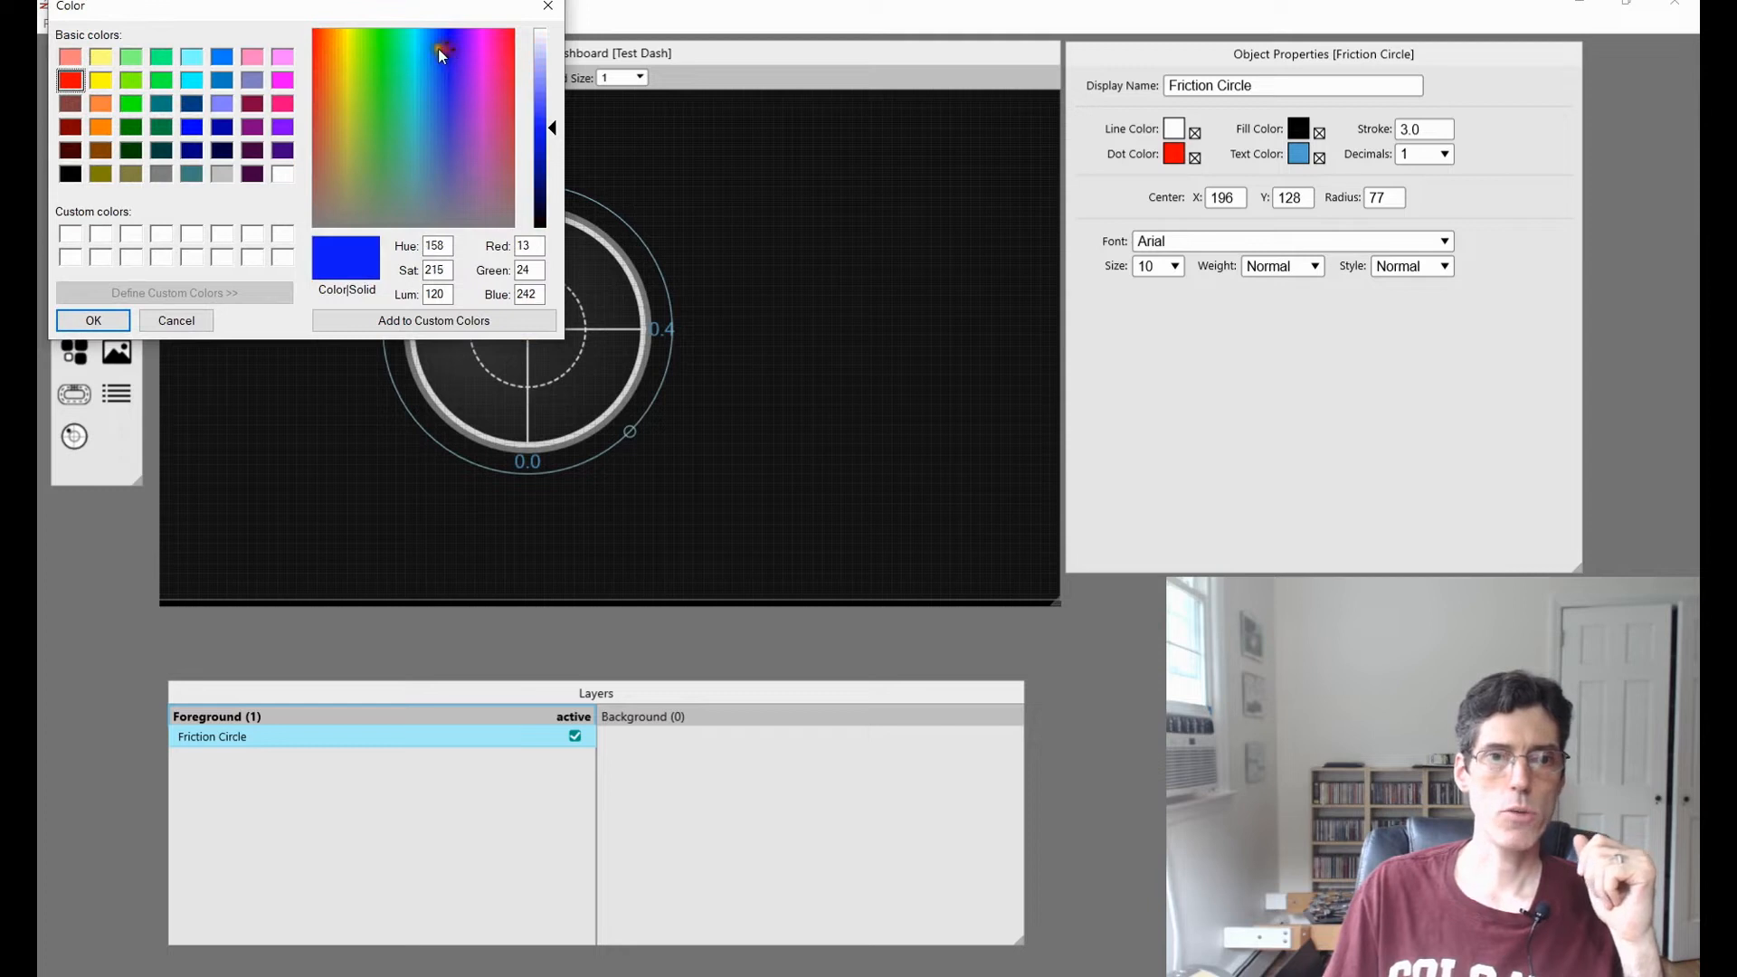
click(94, 320)
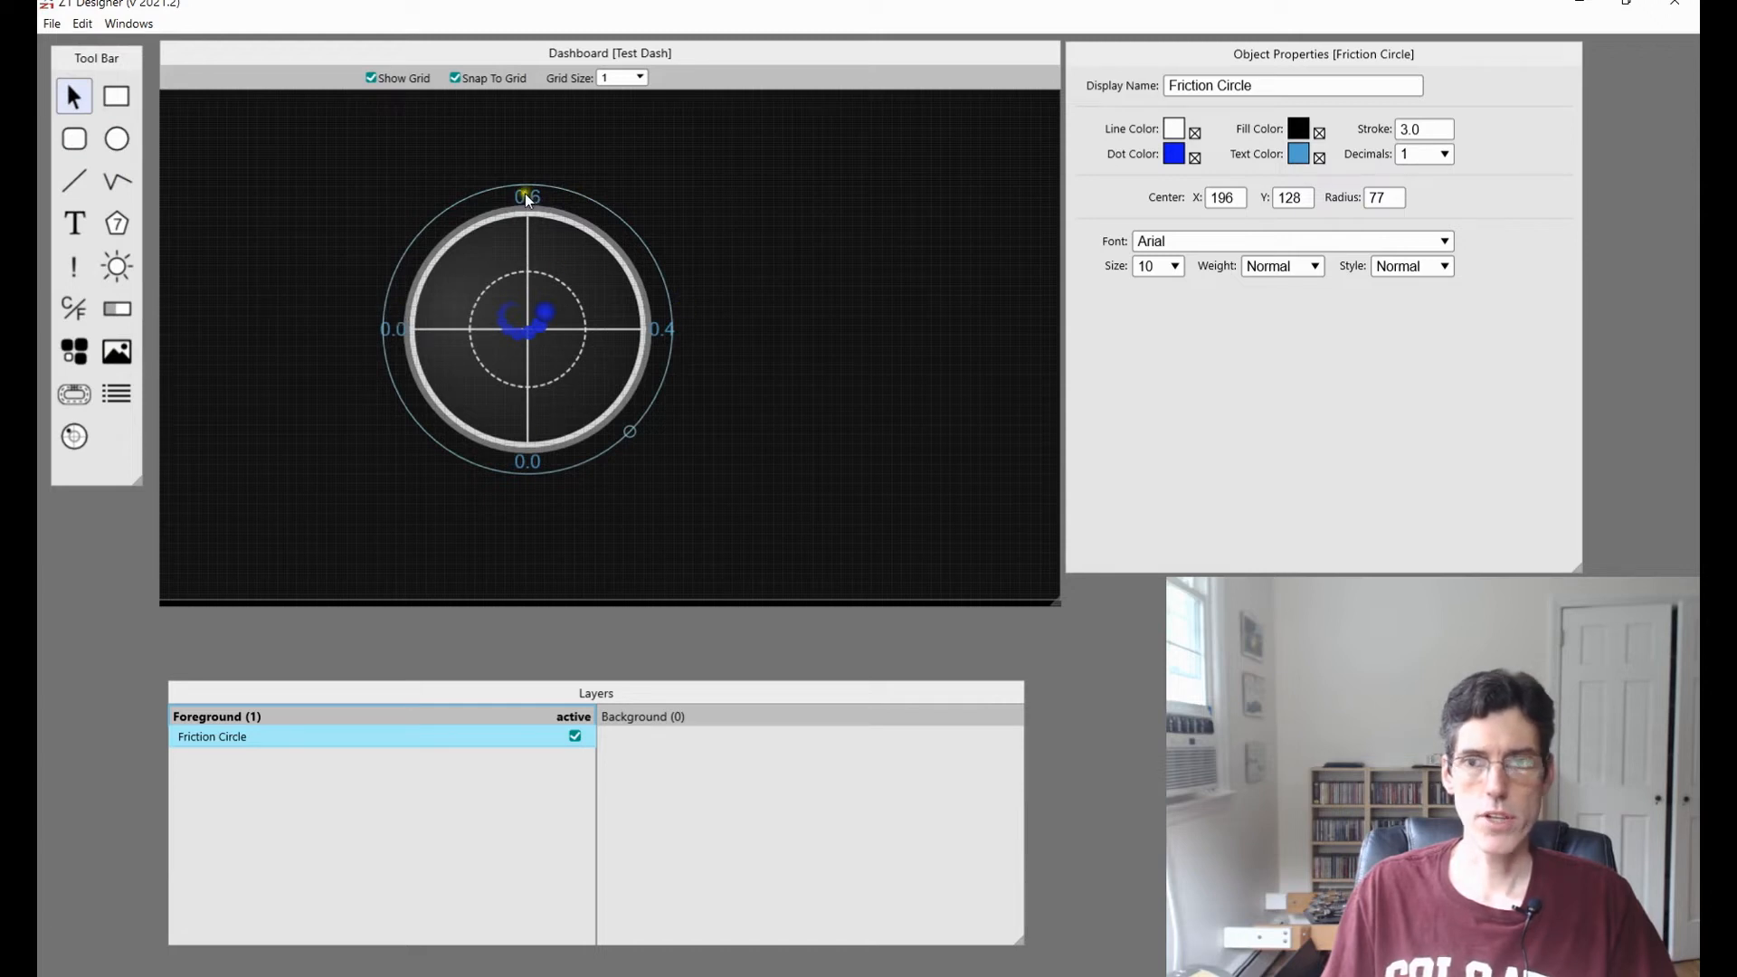
click(1298, 153)
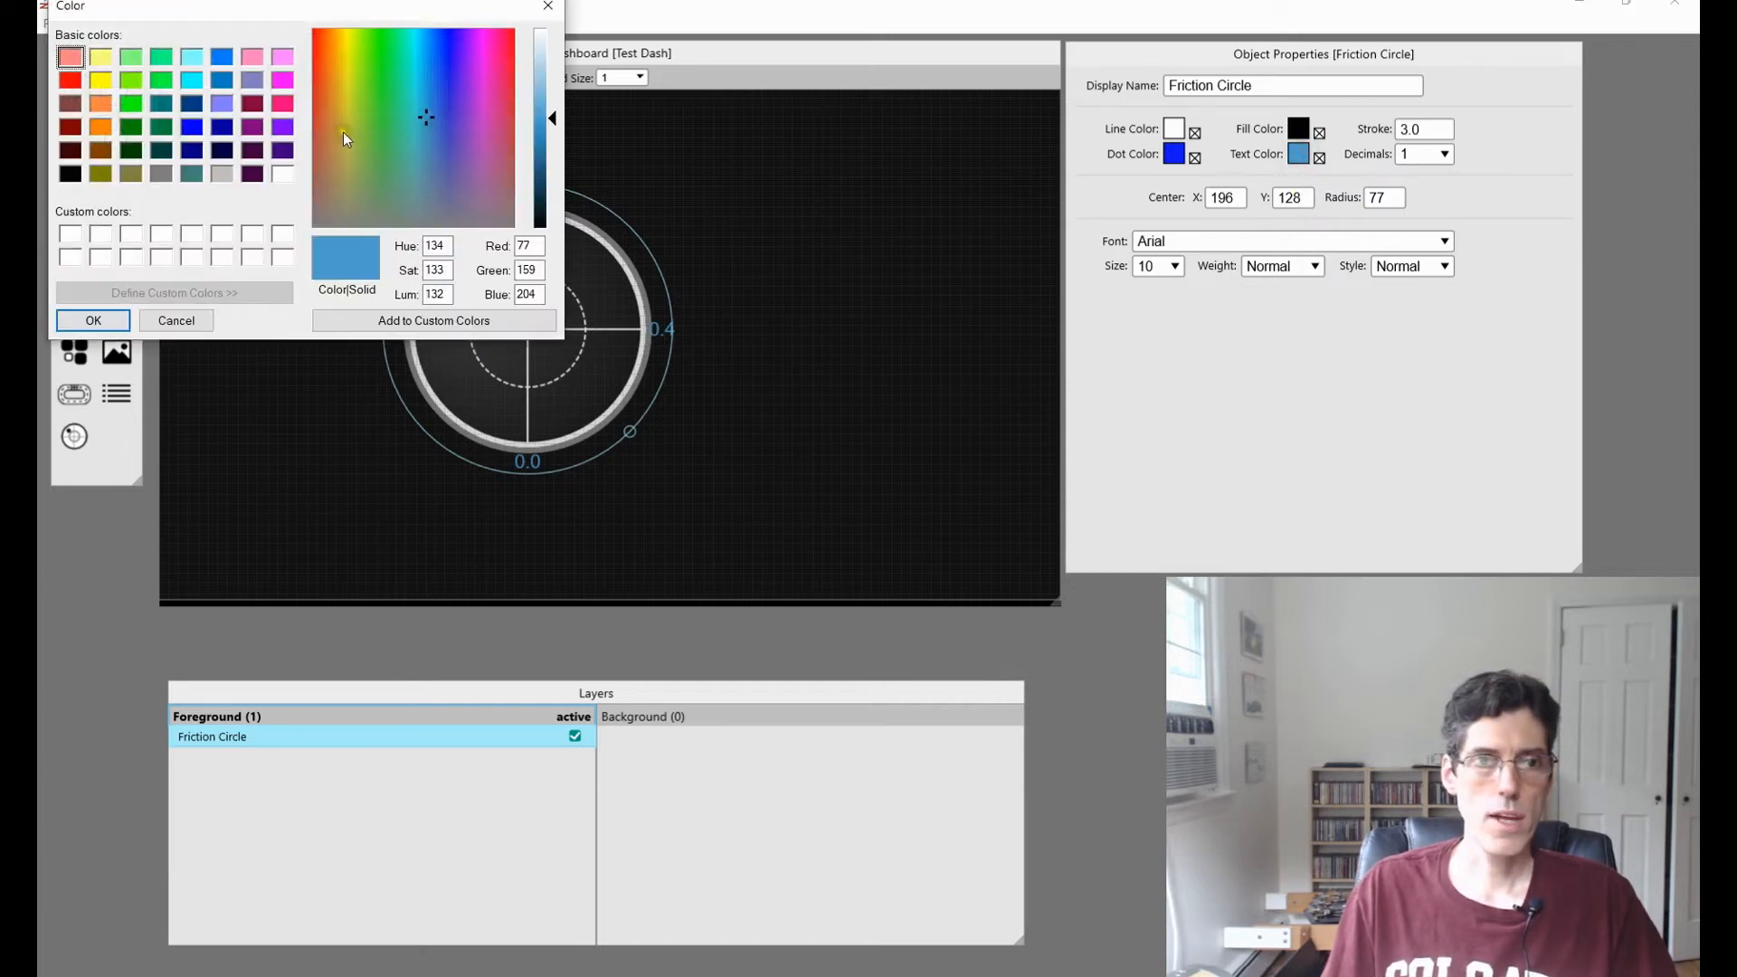
click(371, 62)
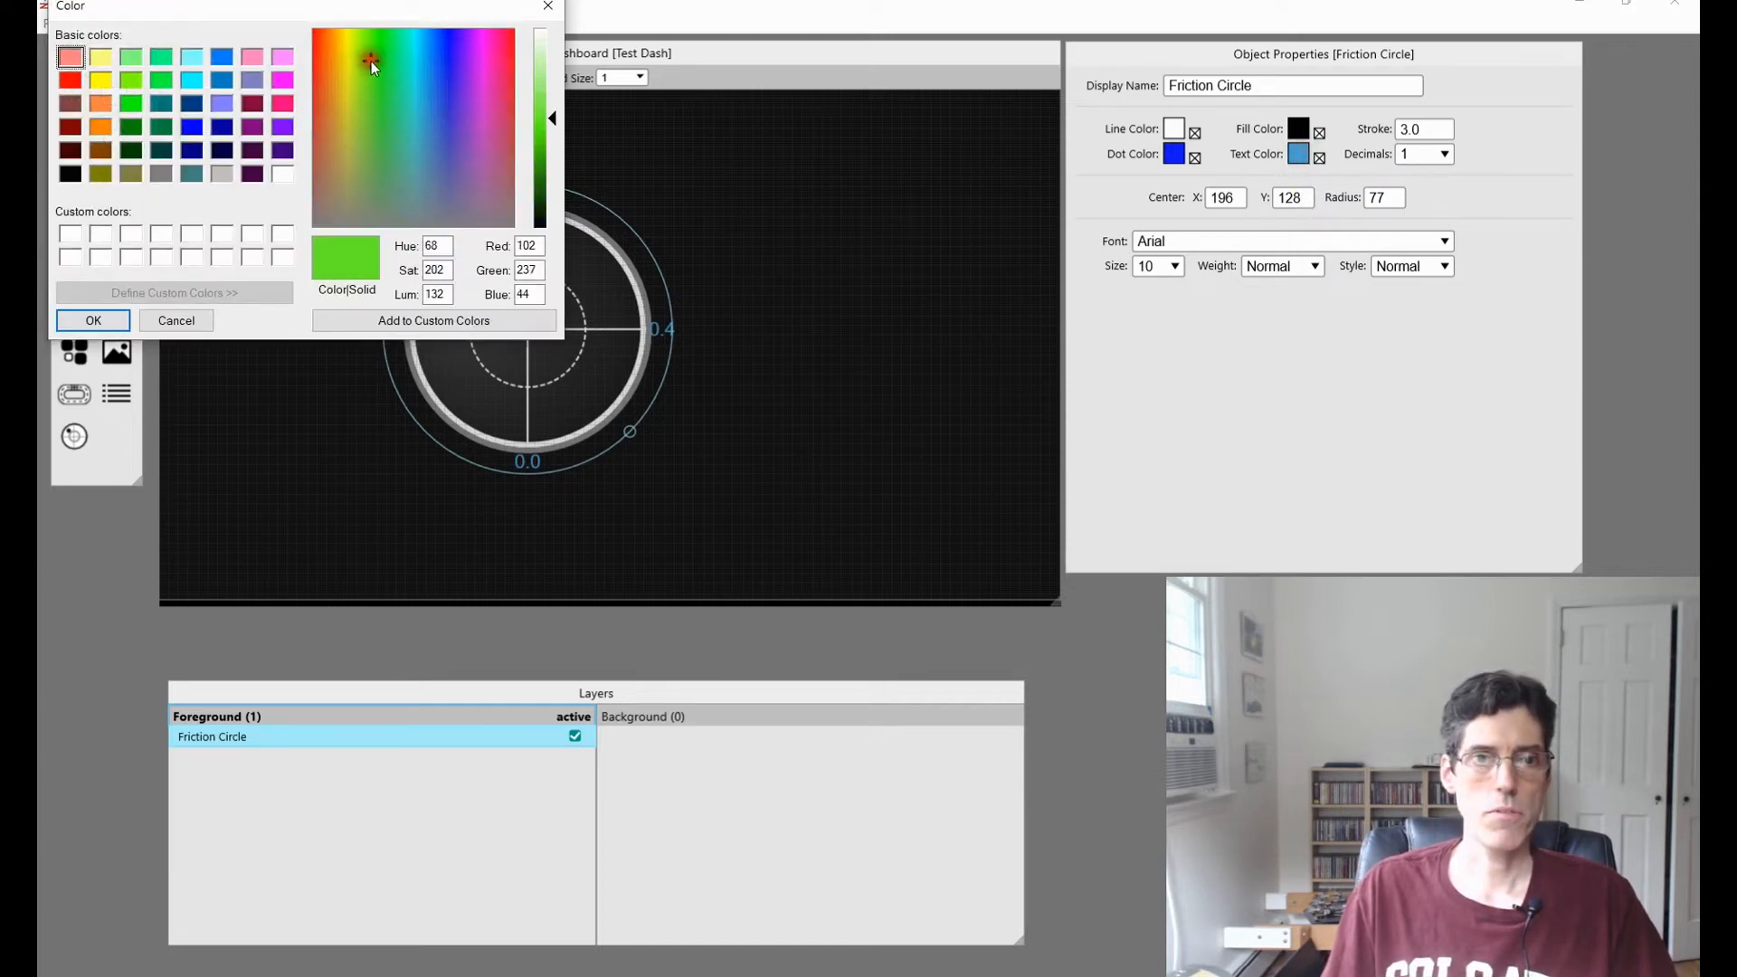
click(94, 320)
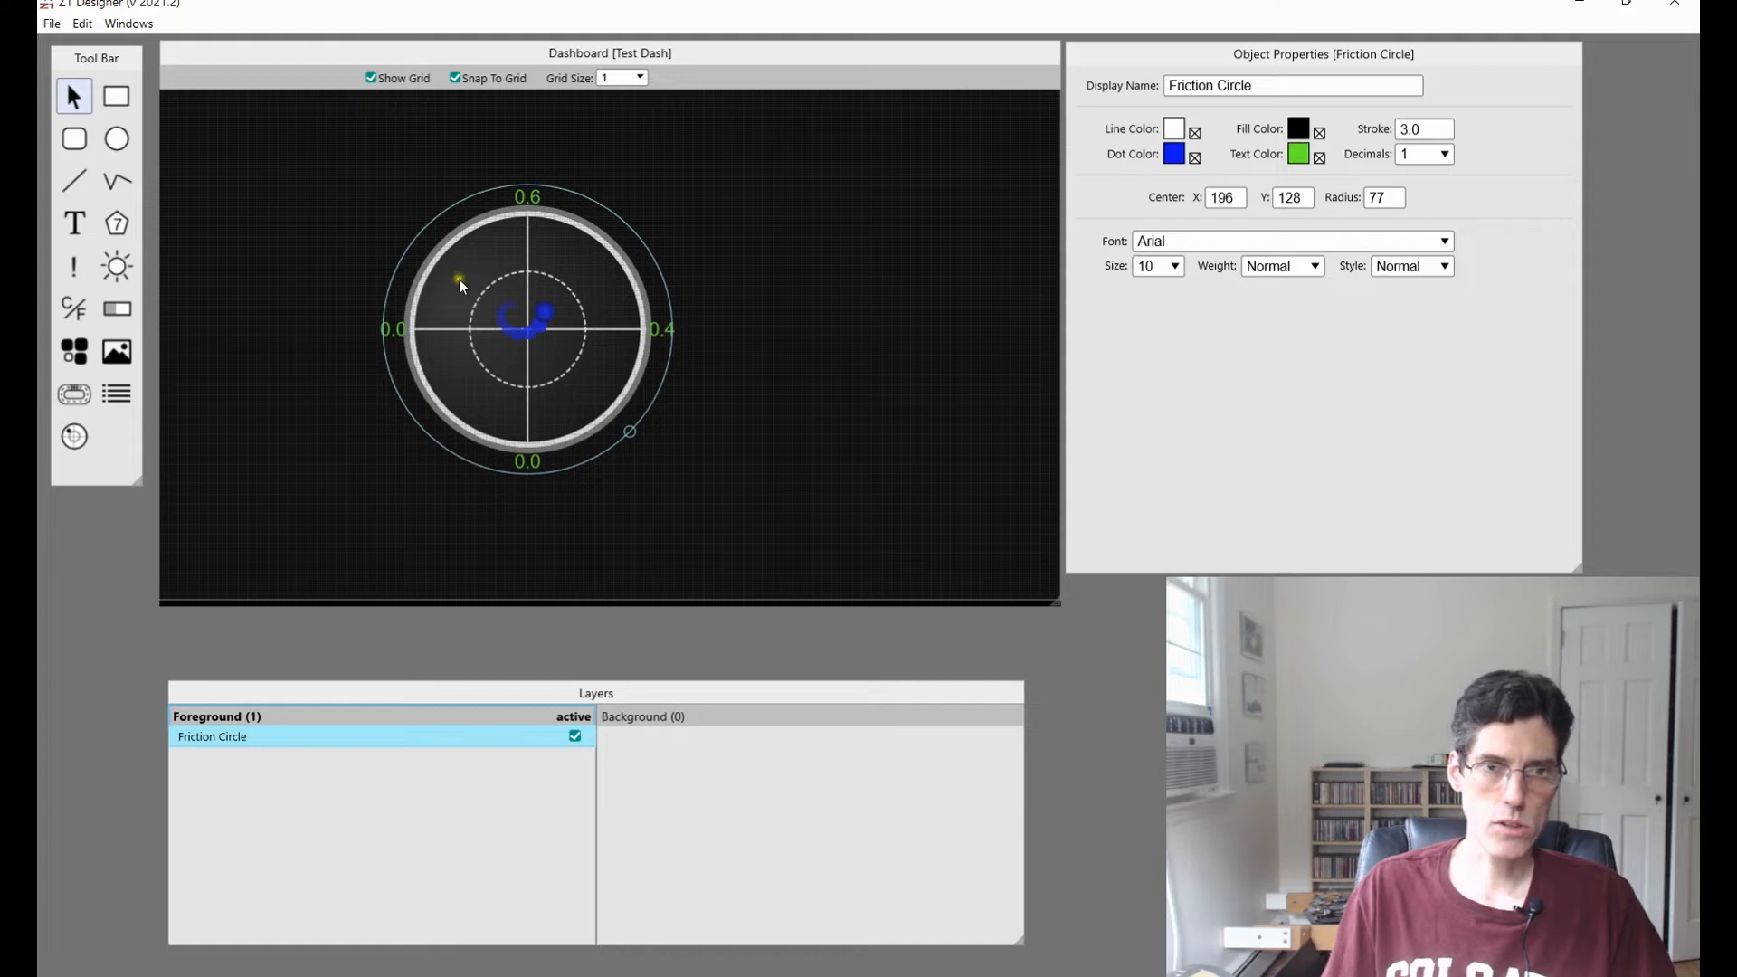
Set the friction circle's fill color to a muted yellow of about red 200, green 200, blue 72.
click(1297, 129)
click(347, 121)
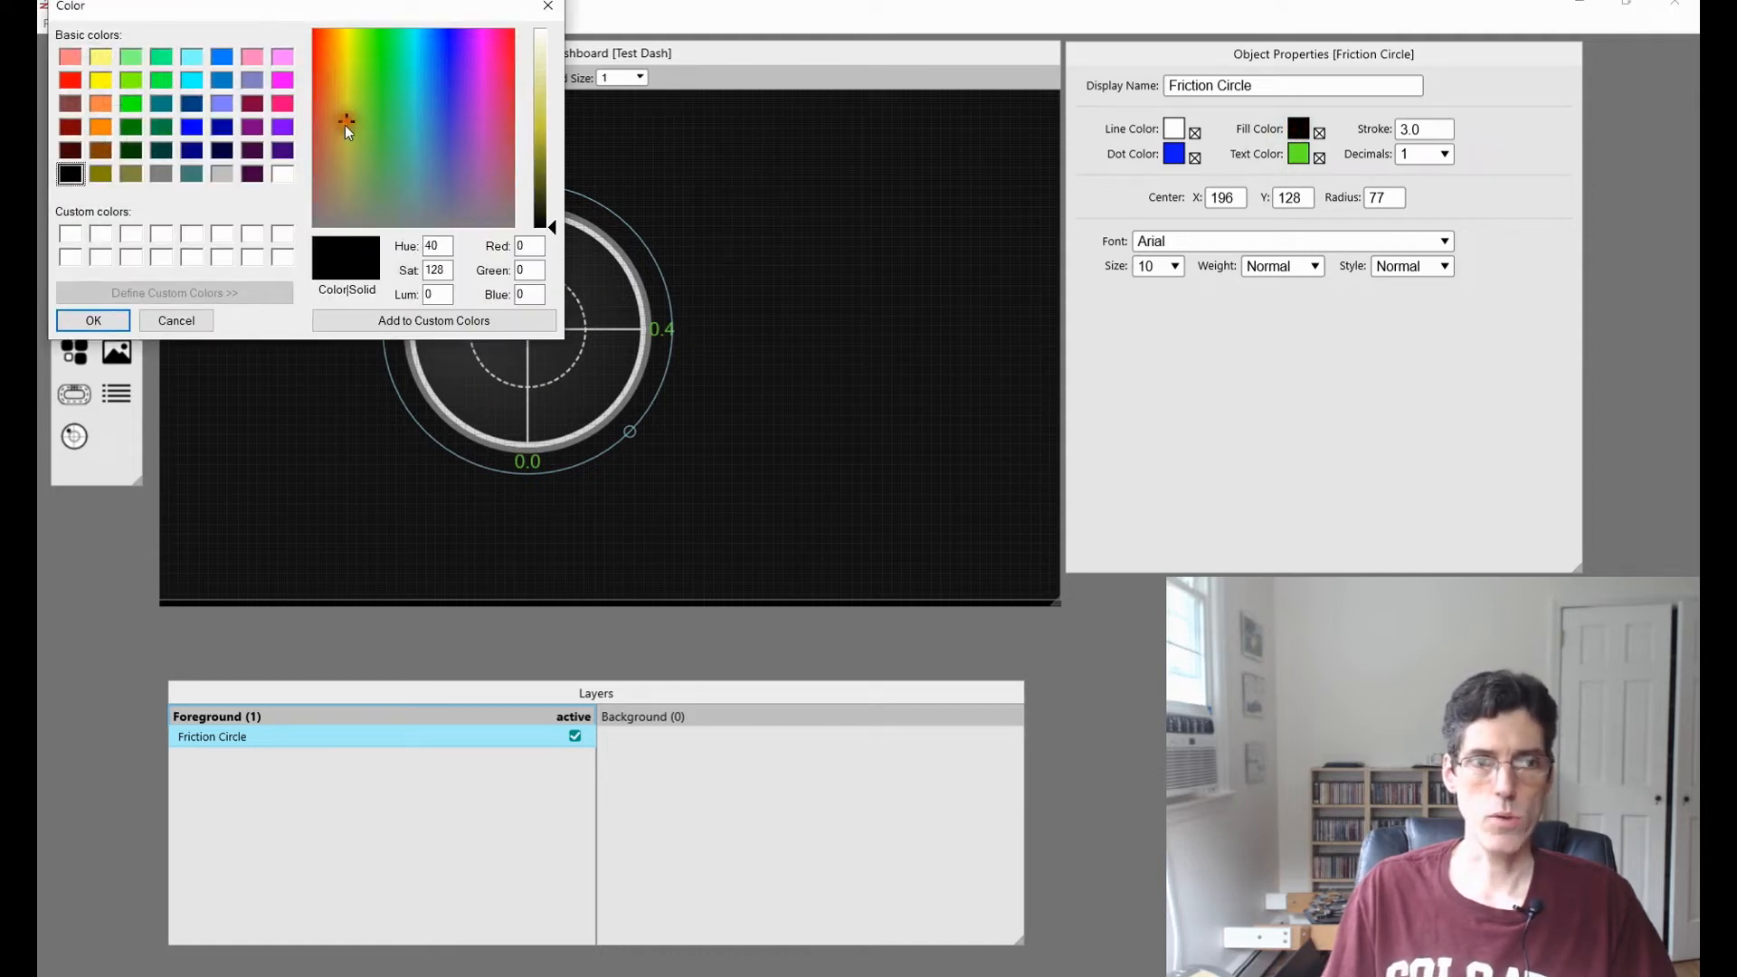
drag(550, 228, 546, 122)
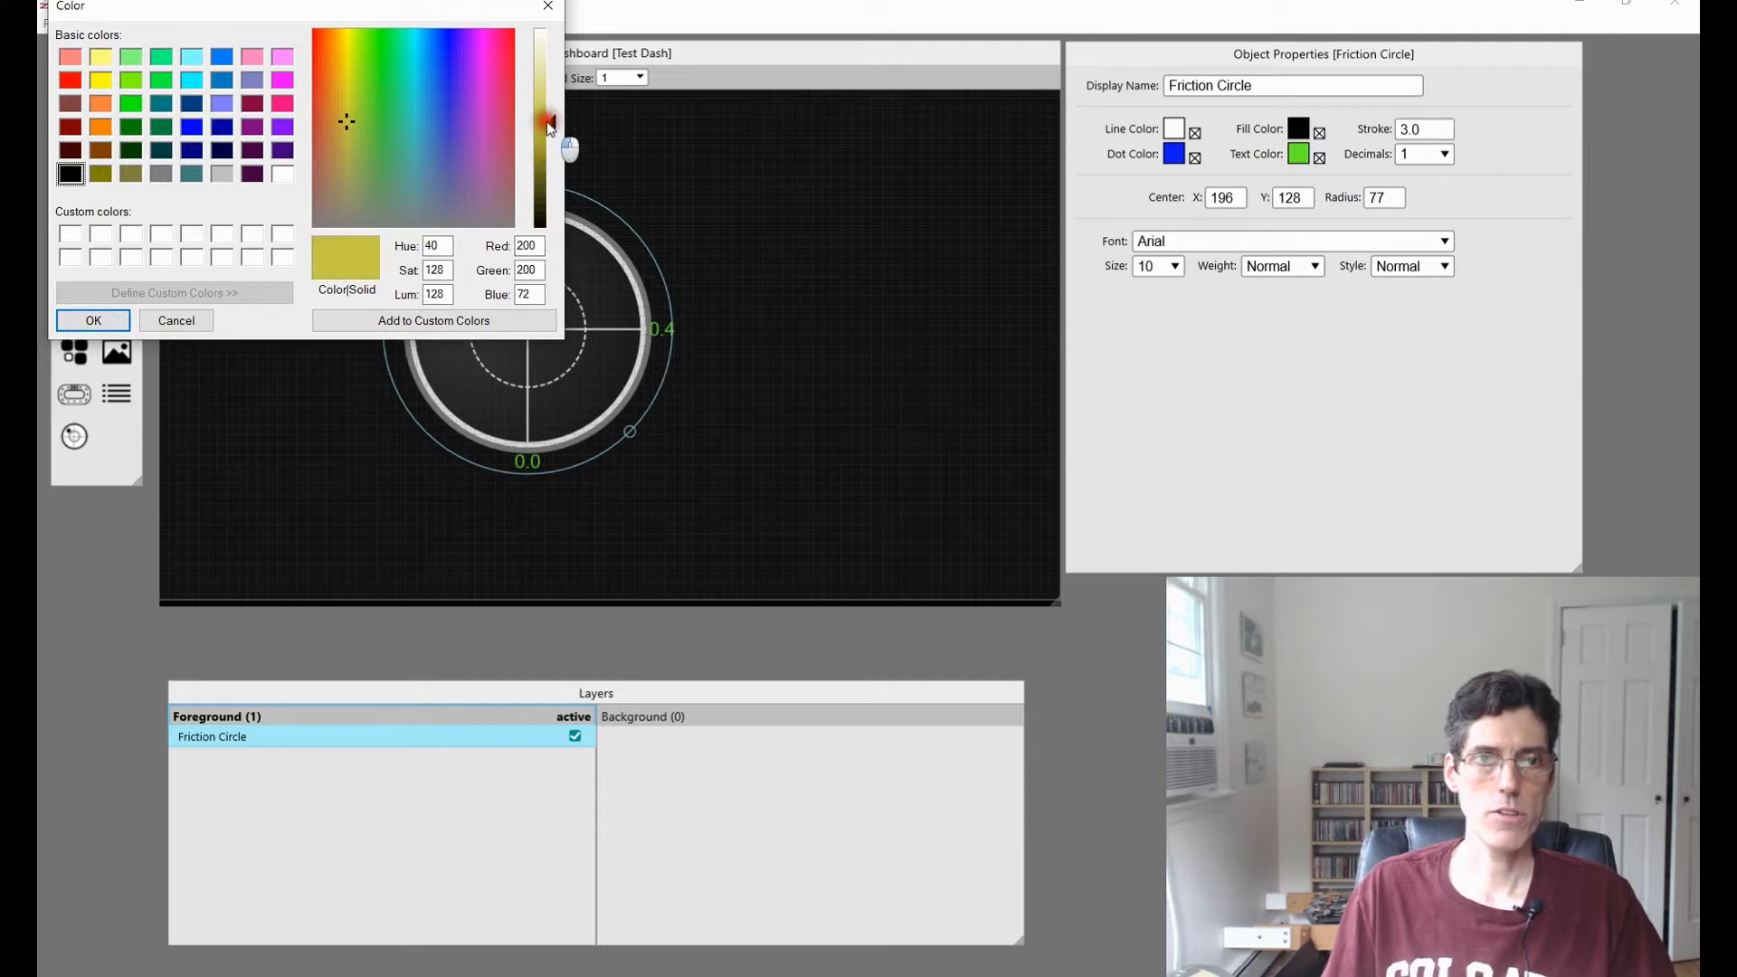
click(117, 323)
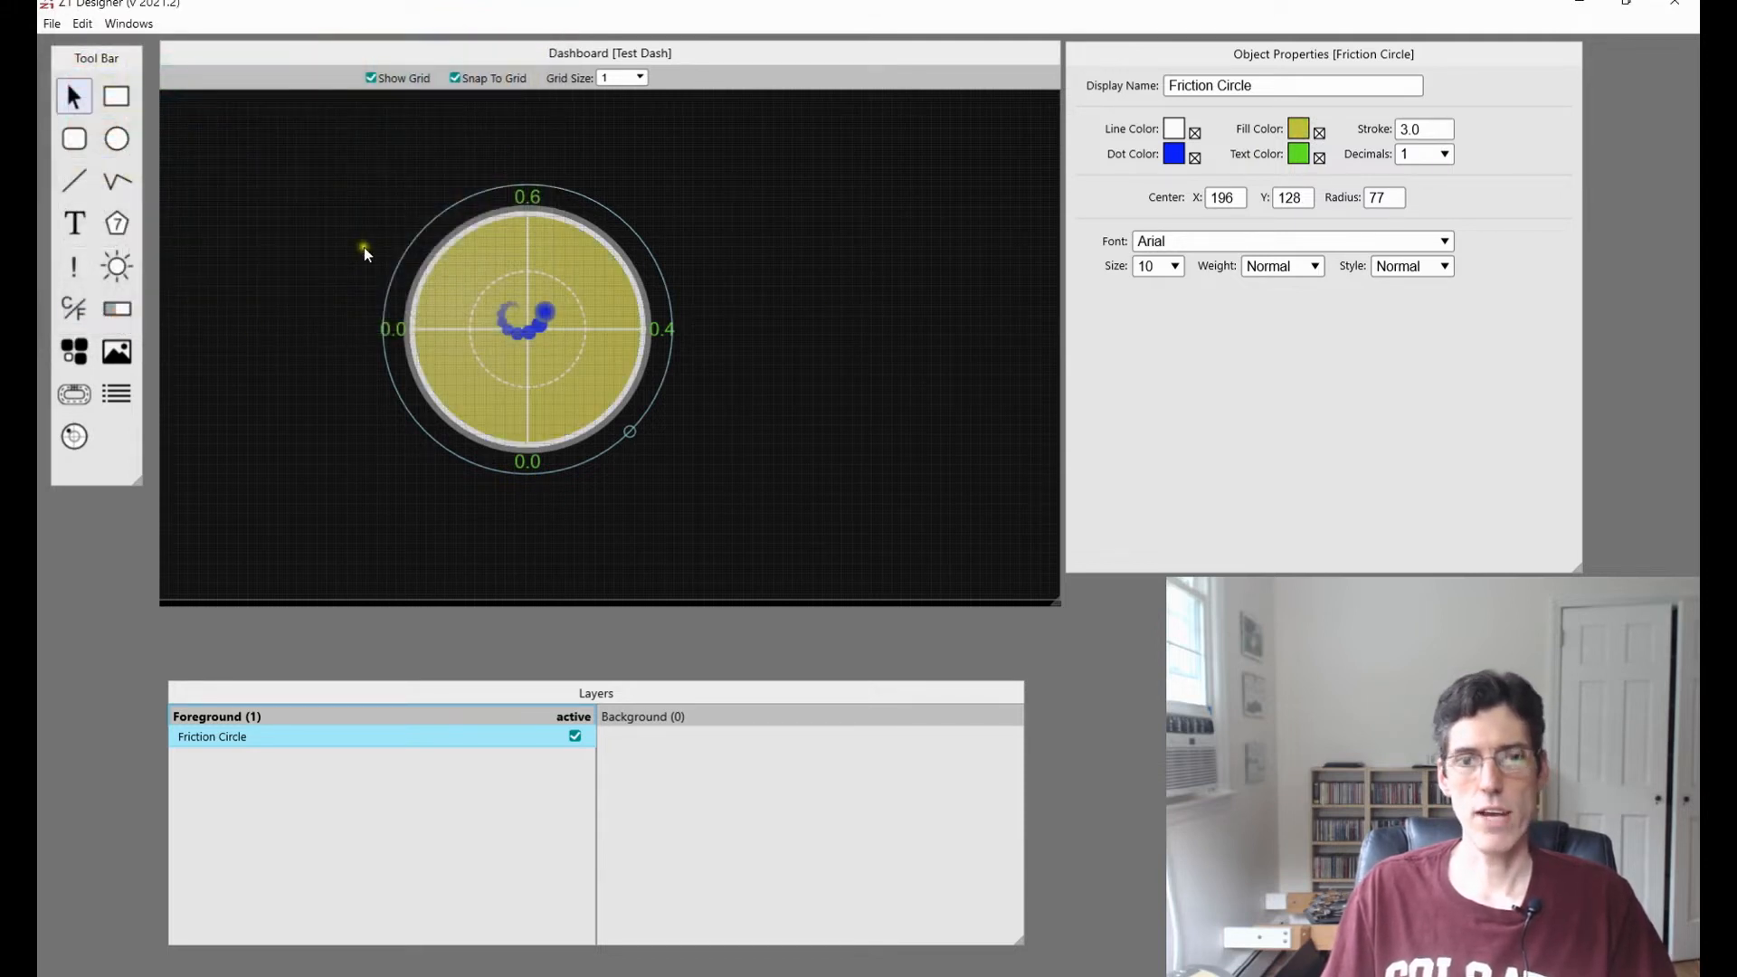
Clear the friction circle's text and dot colors and set the dot color to pink (240, 115, 234).
click(1319, 158)
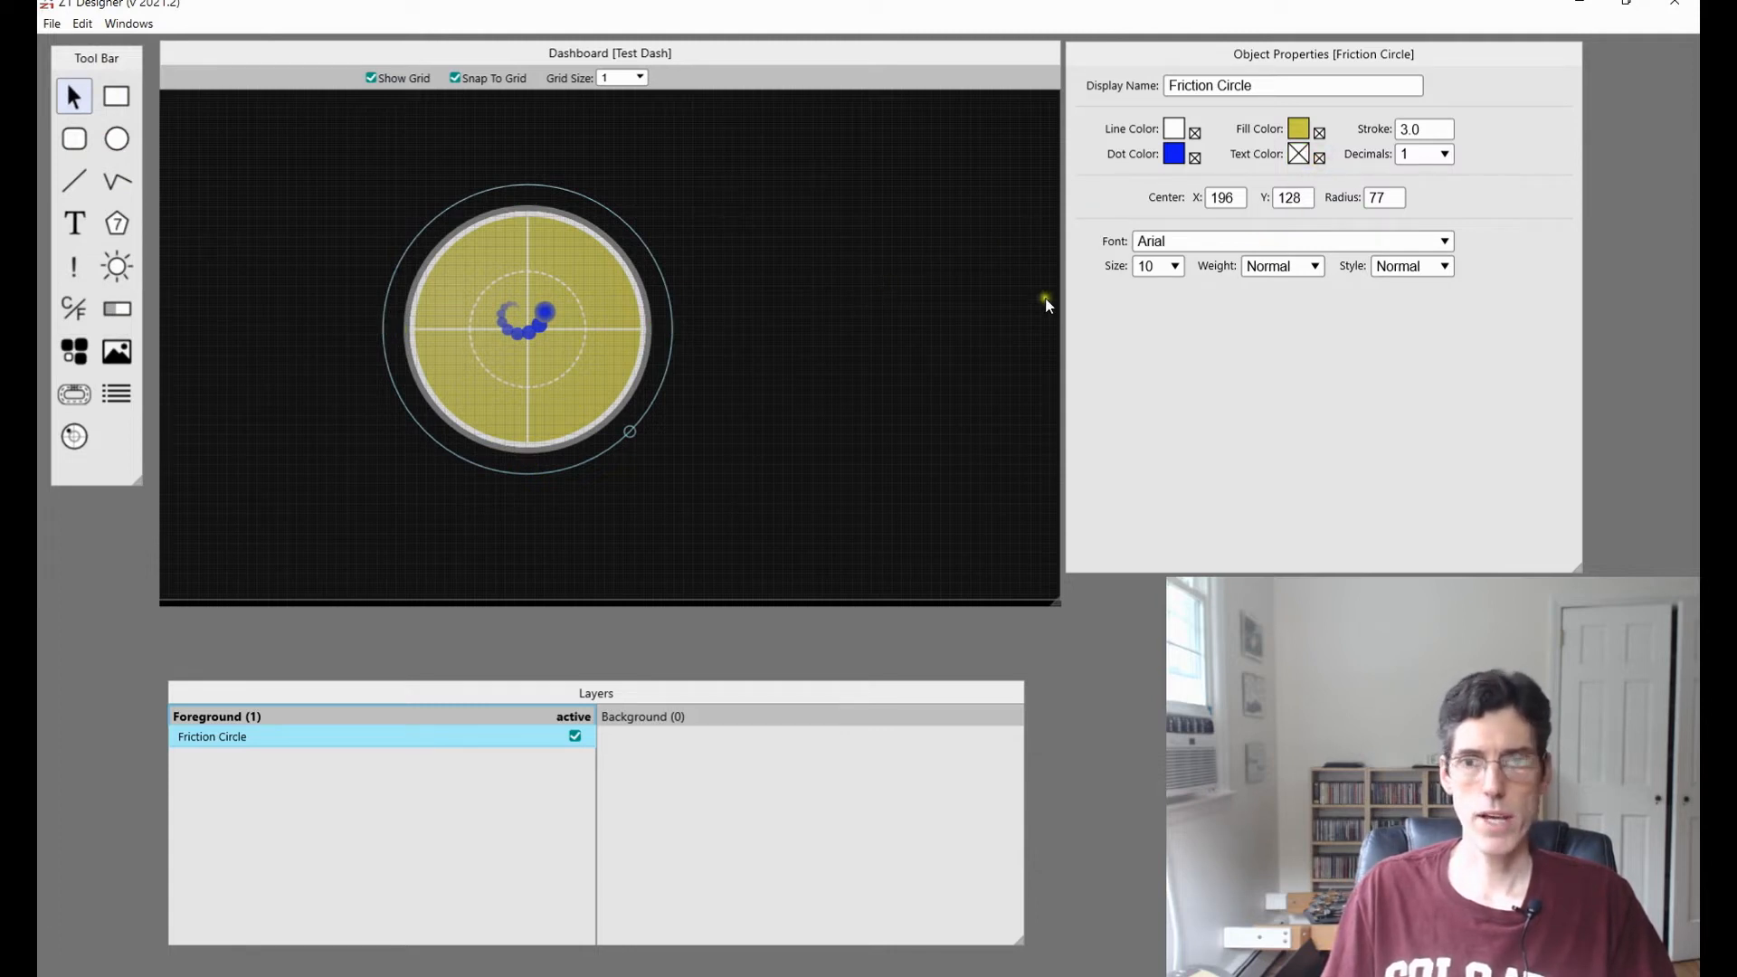
click(1195, 158)
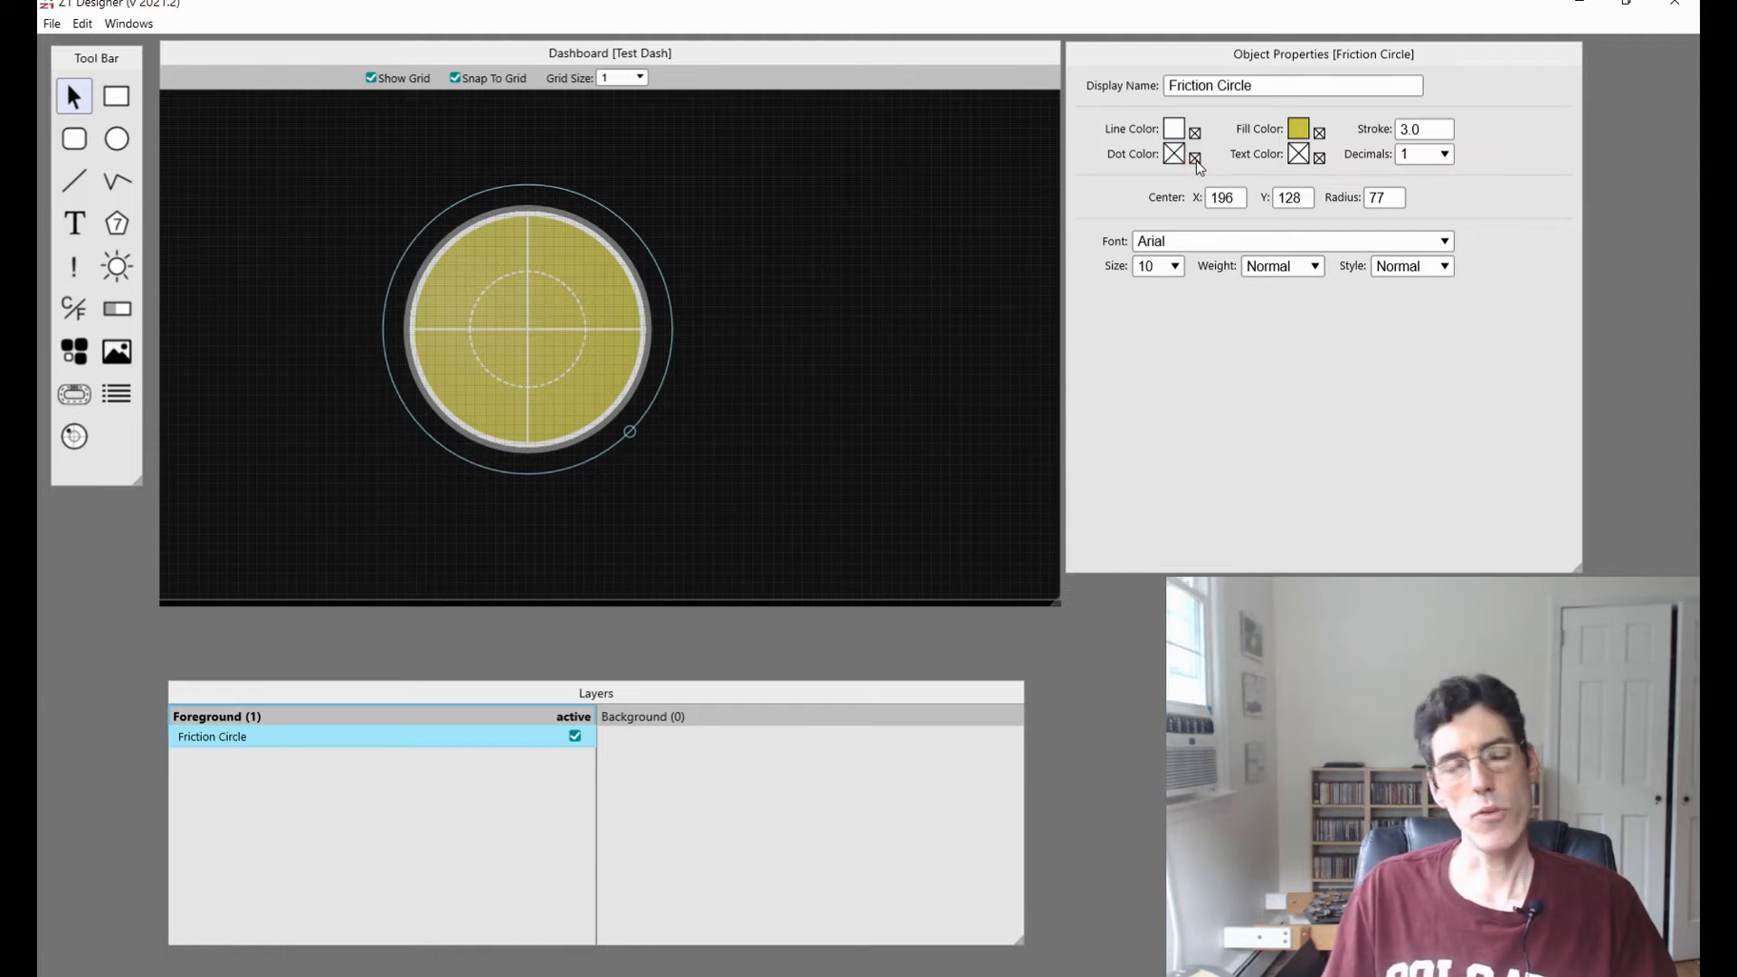
click(1173, 154)
click(483, 67)
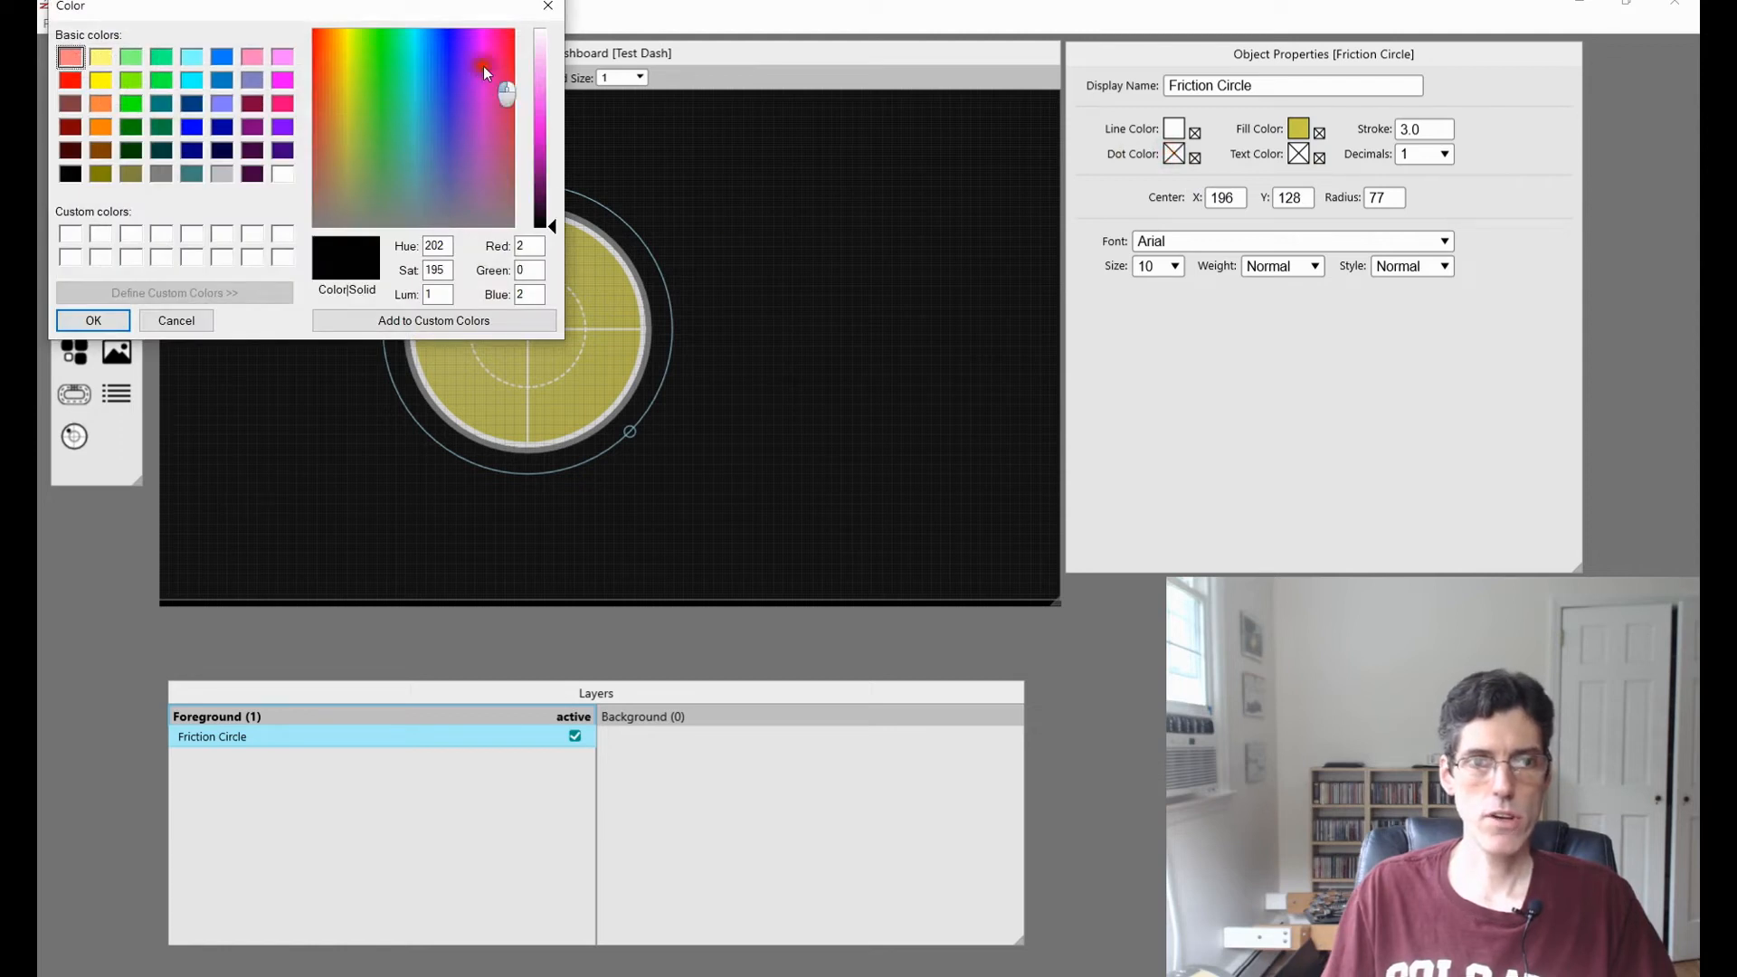
click(549, 221)
drag(550, 226, 541, 103)
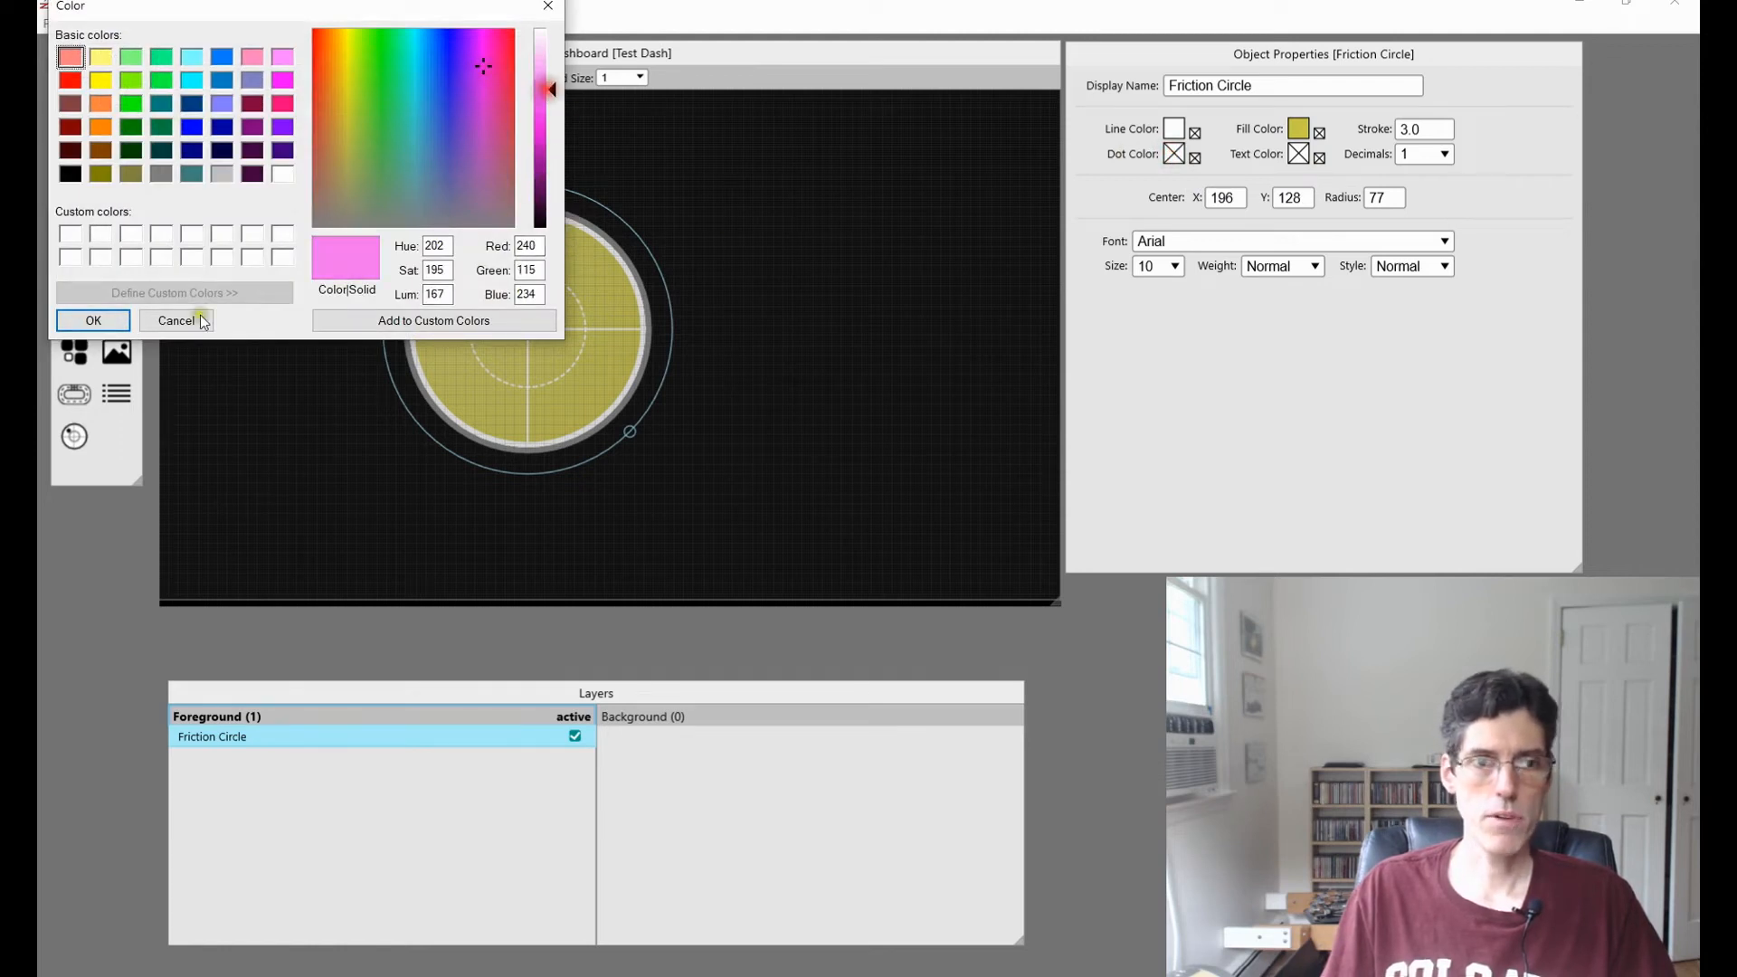
click(93, 321)
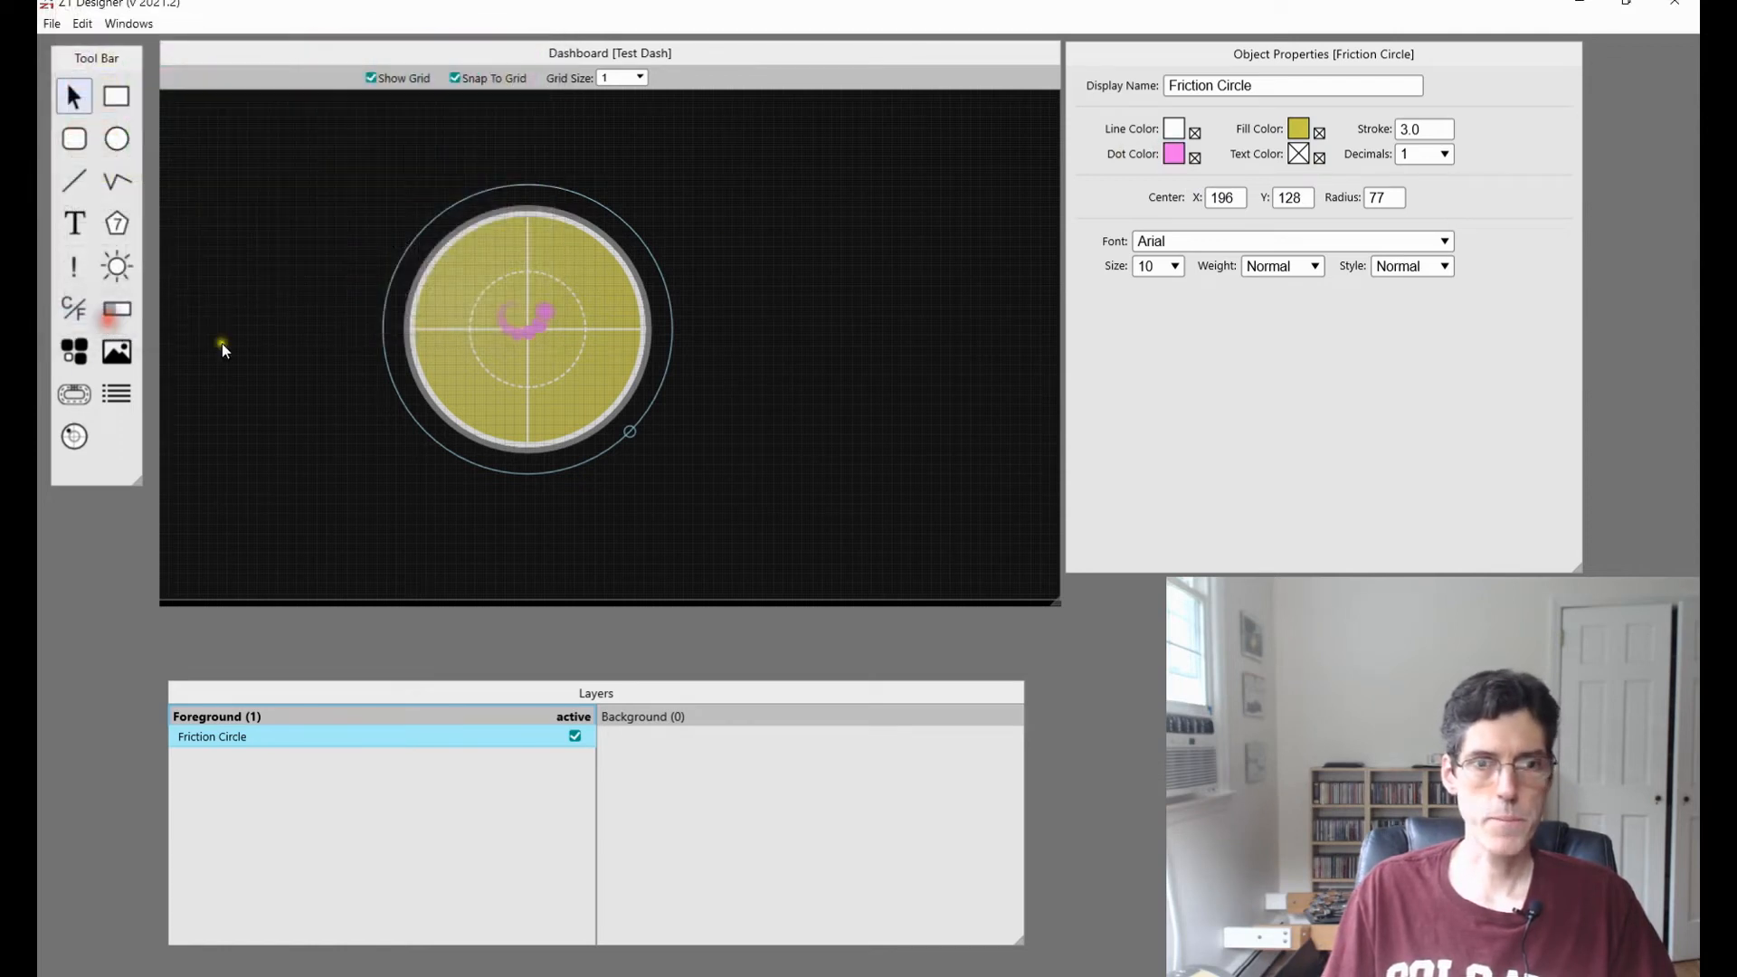
Set the friction circle's text color to a bright green.
click(1298, 155)
click(376, 79)
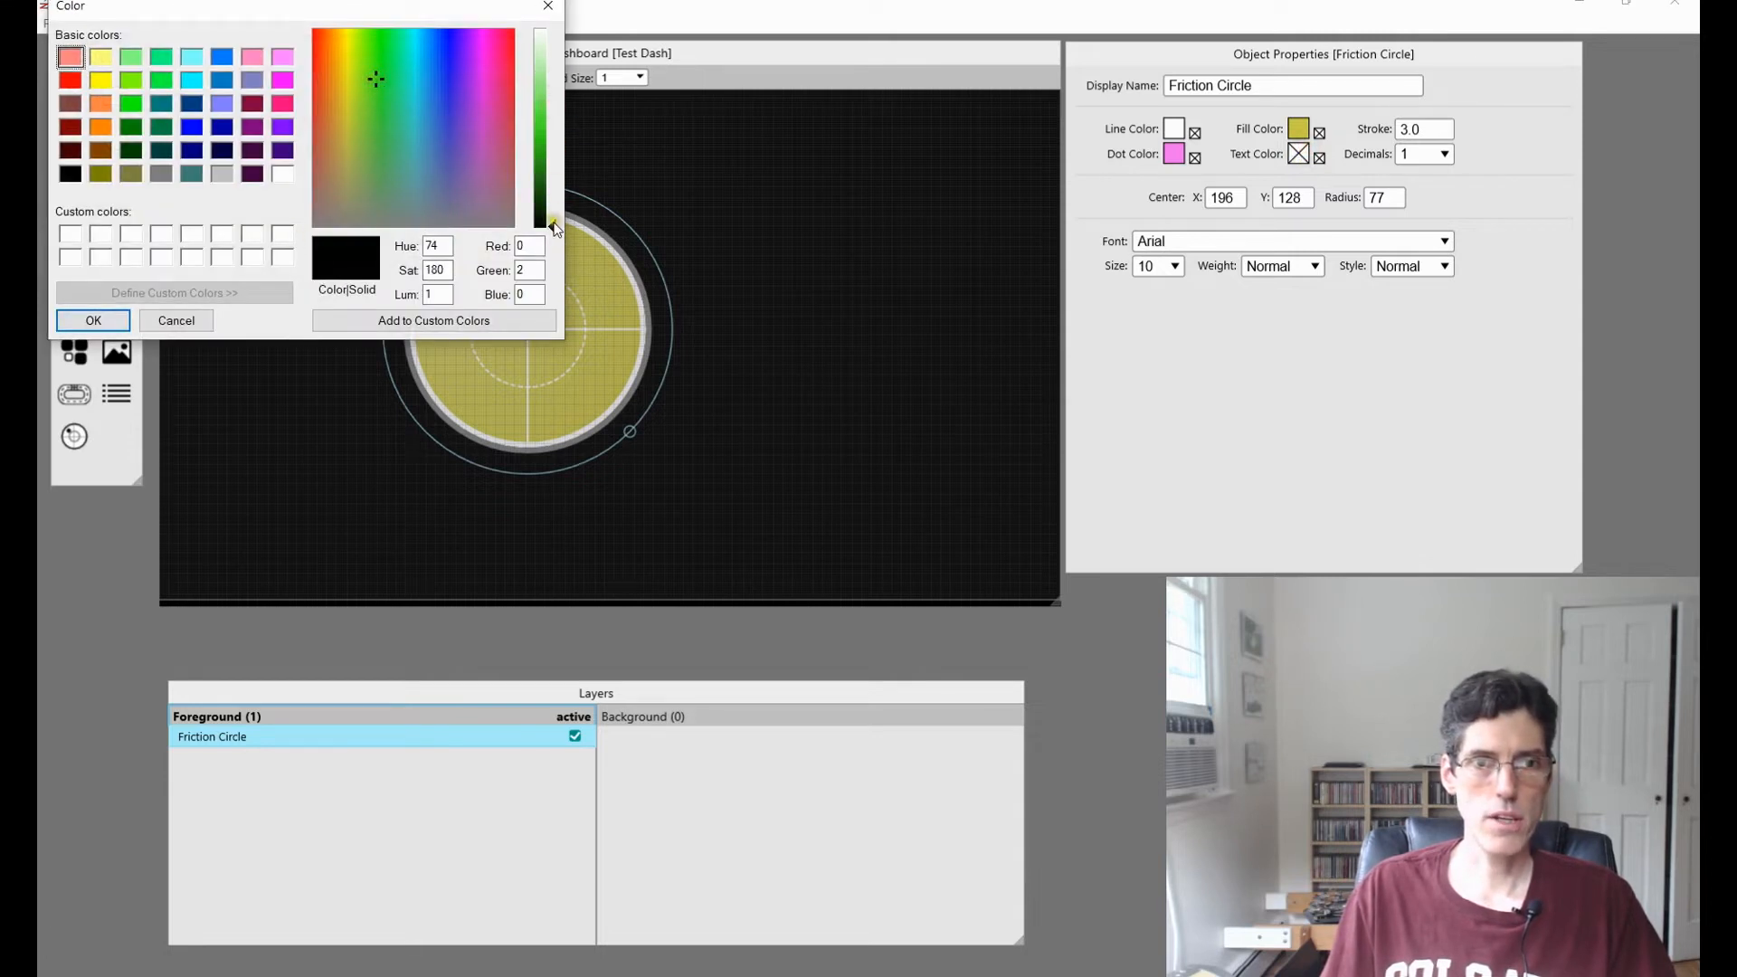
click(550, 107)
click(106, 325)
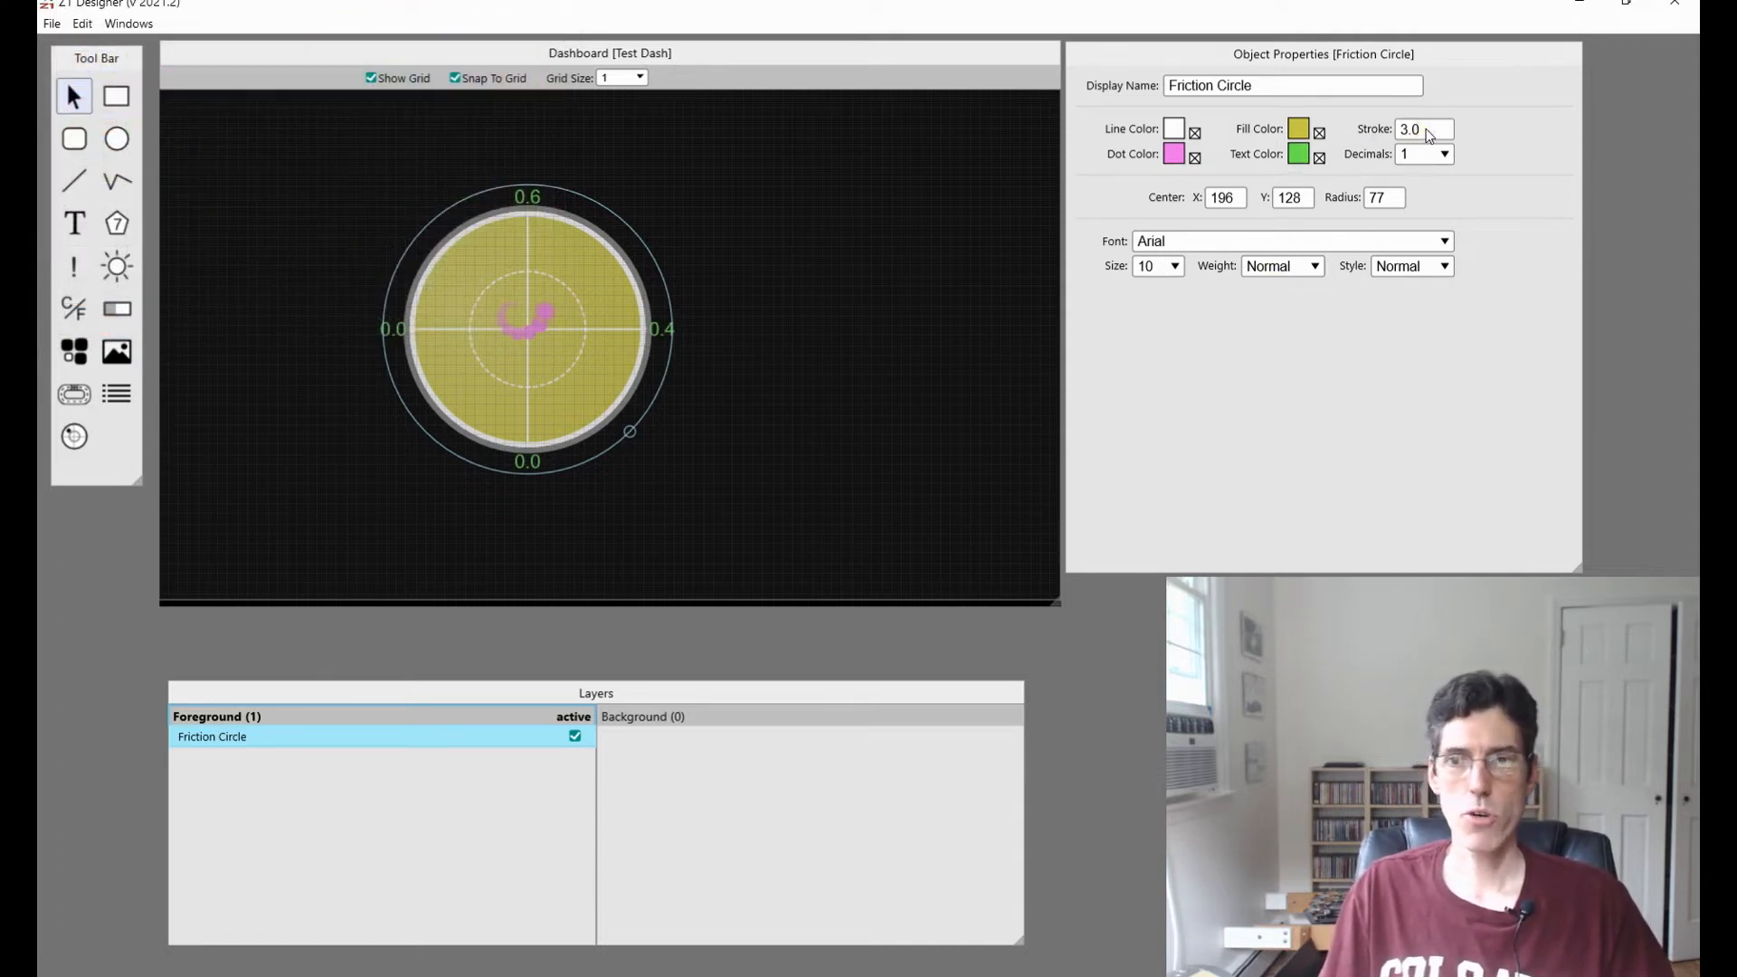
Set the friction circle's decimals to 3.
click(1434, 154)
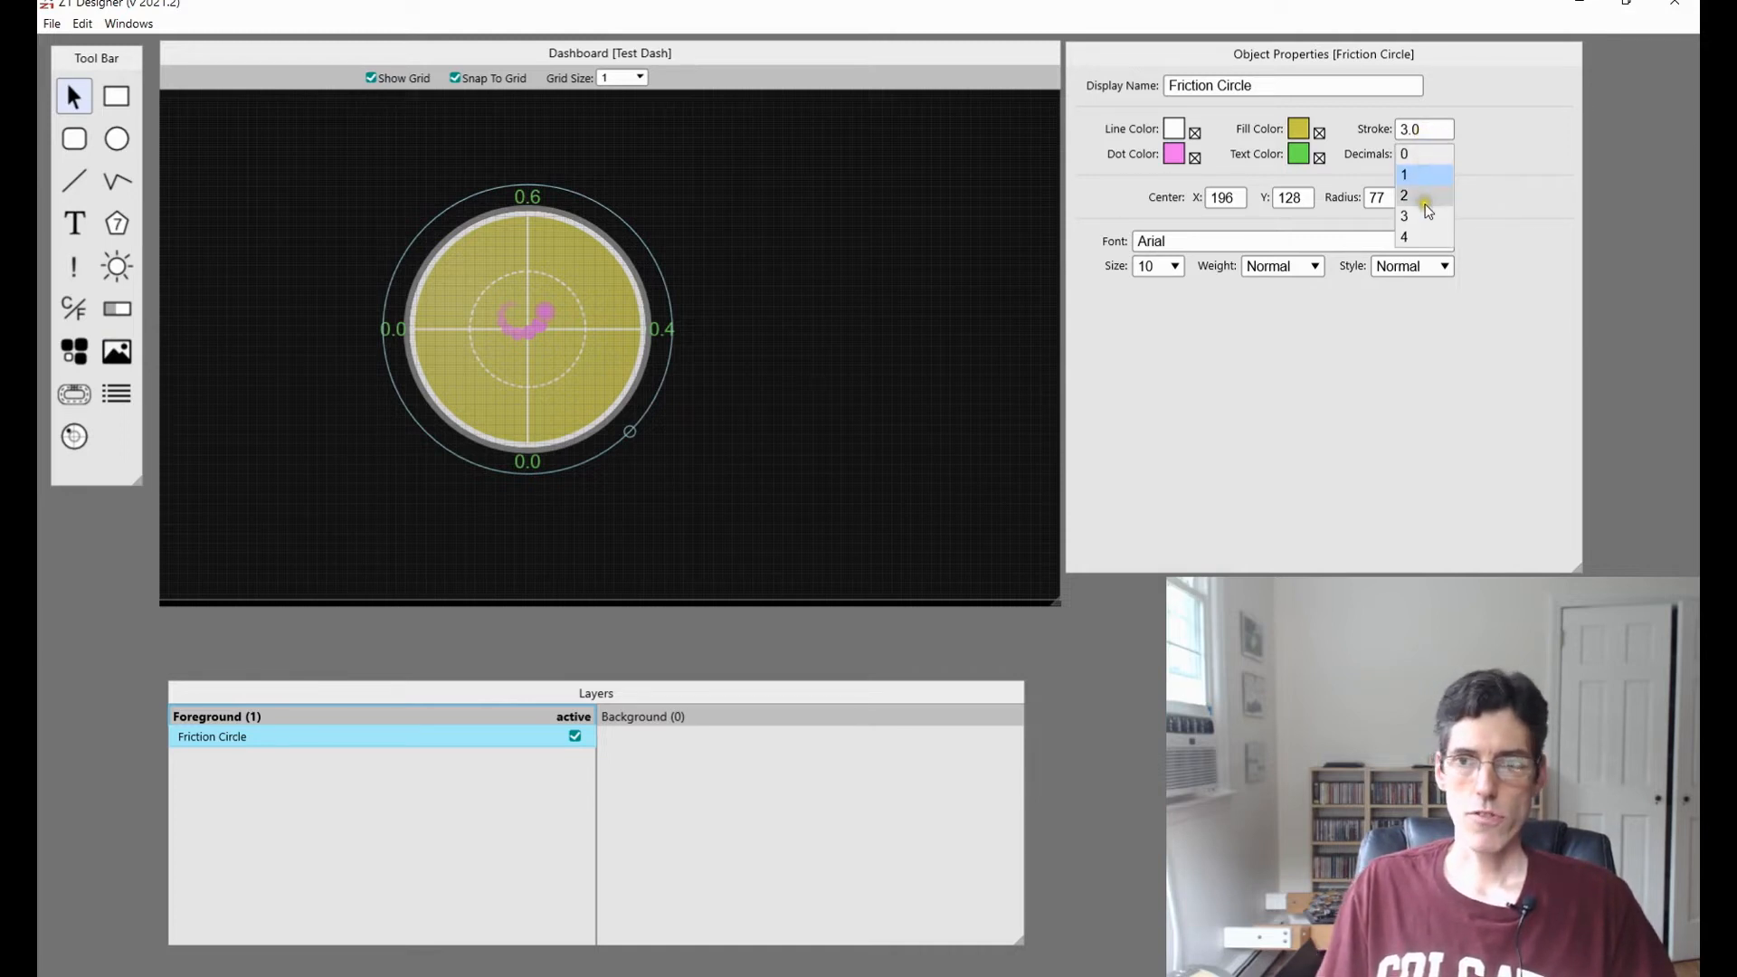
click(1426, 213)
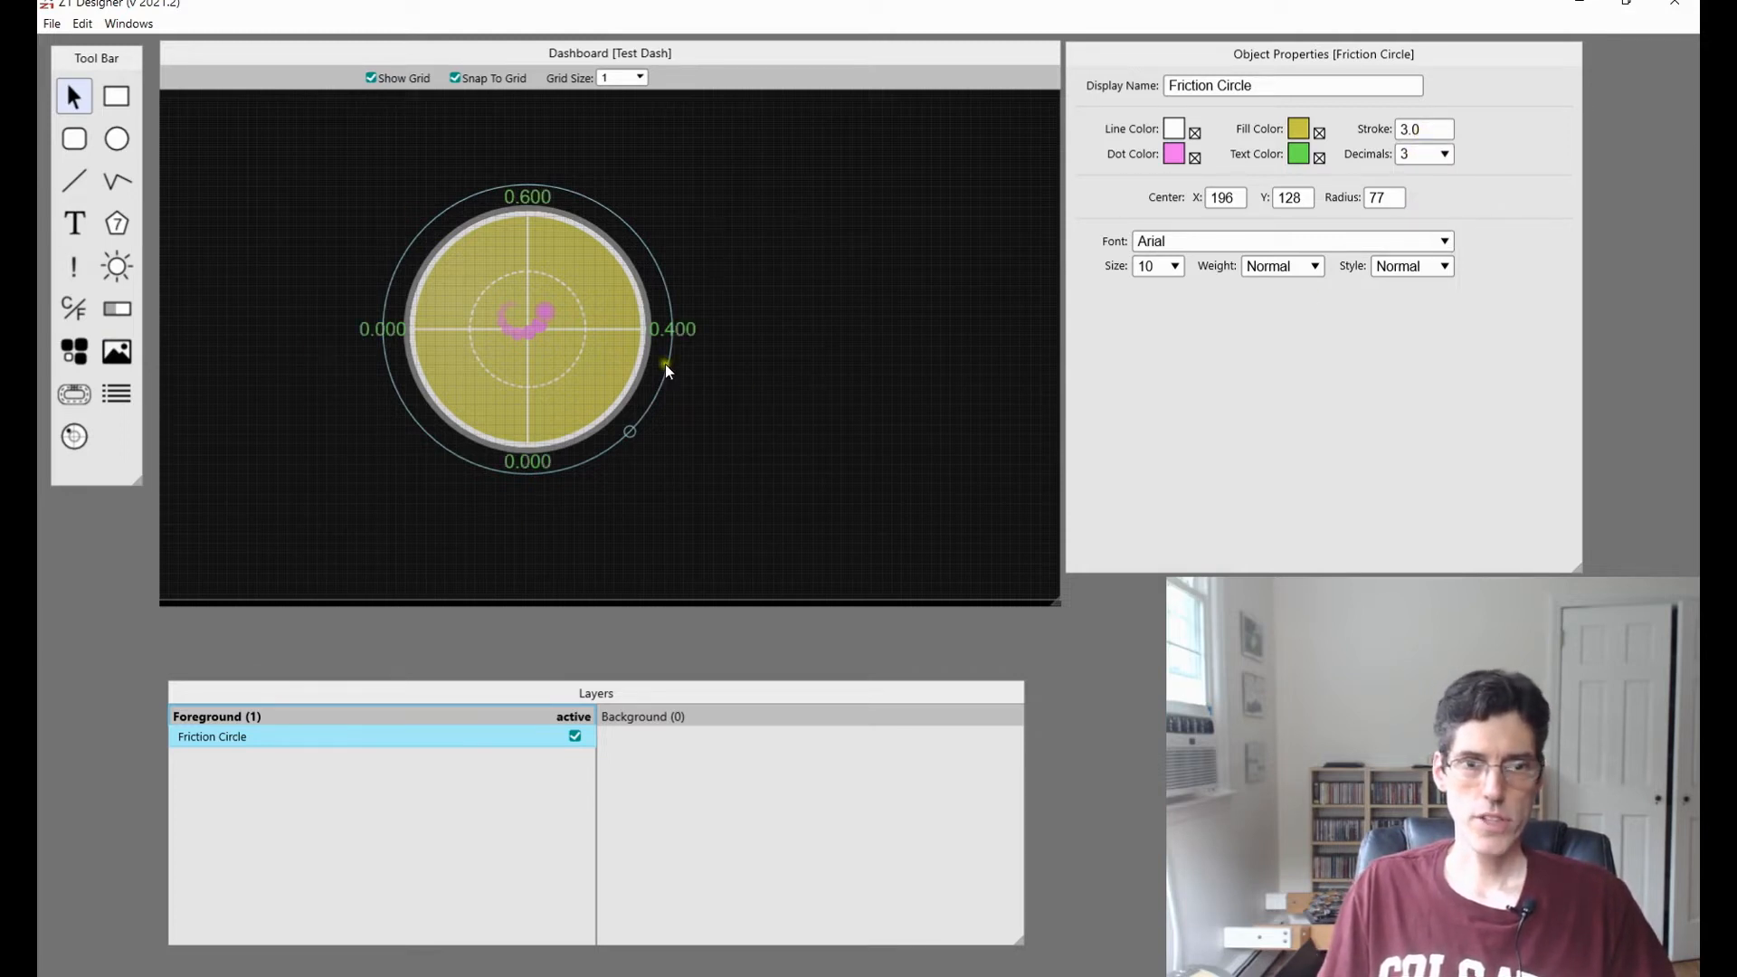
click(1445, 156)
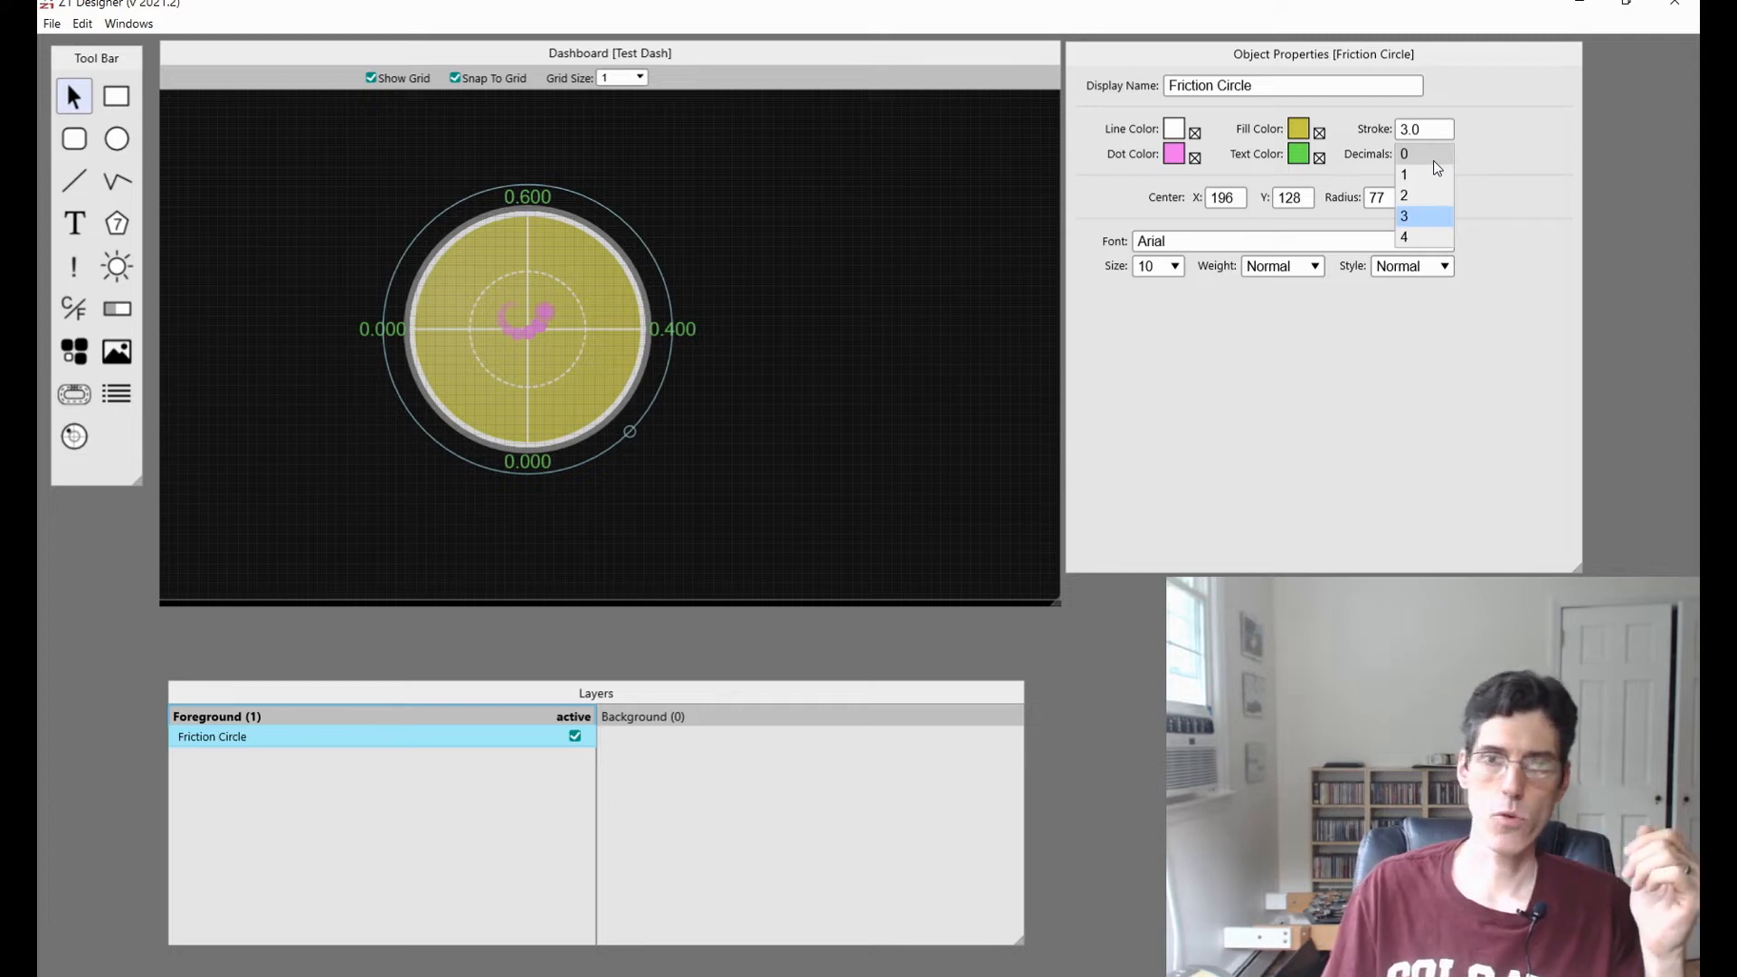
click(1502, 131)
Set the friction circle's stroke to 10 and return it to 3.
click(1434, 126)
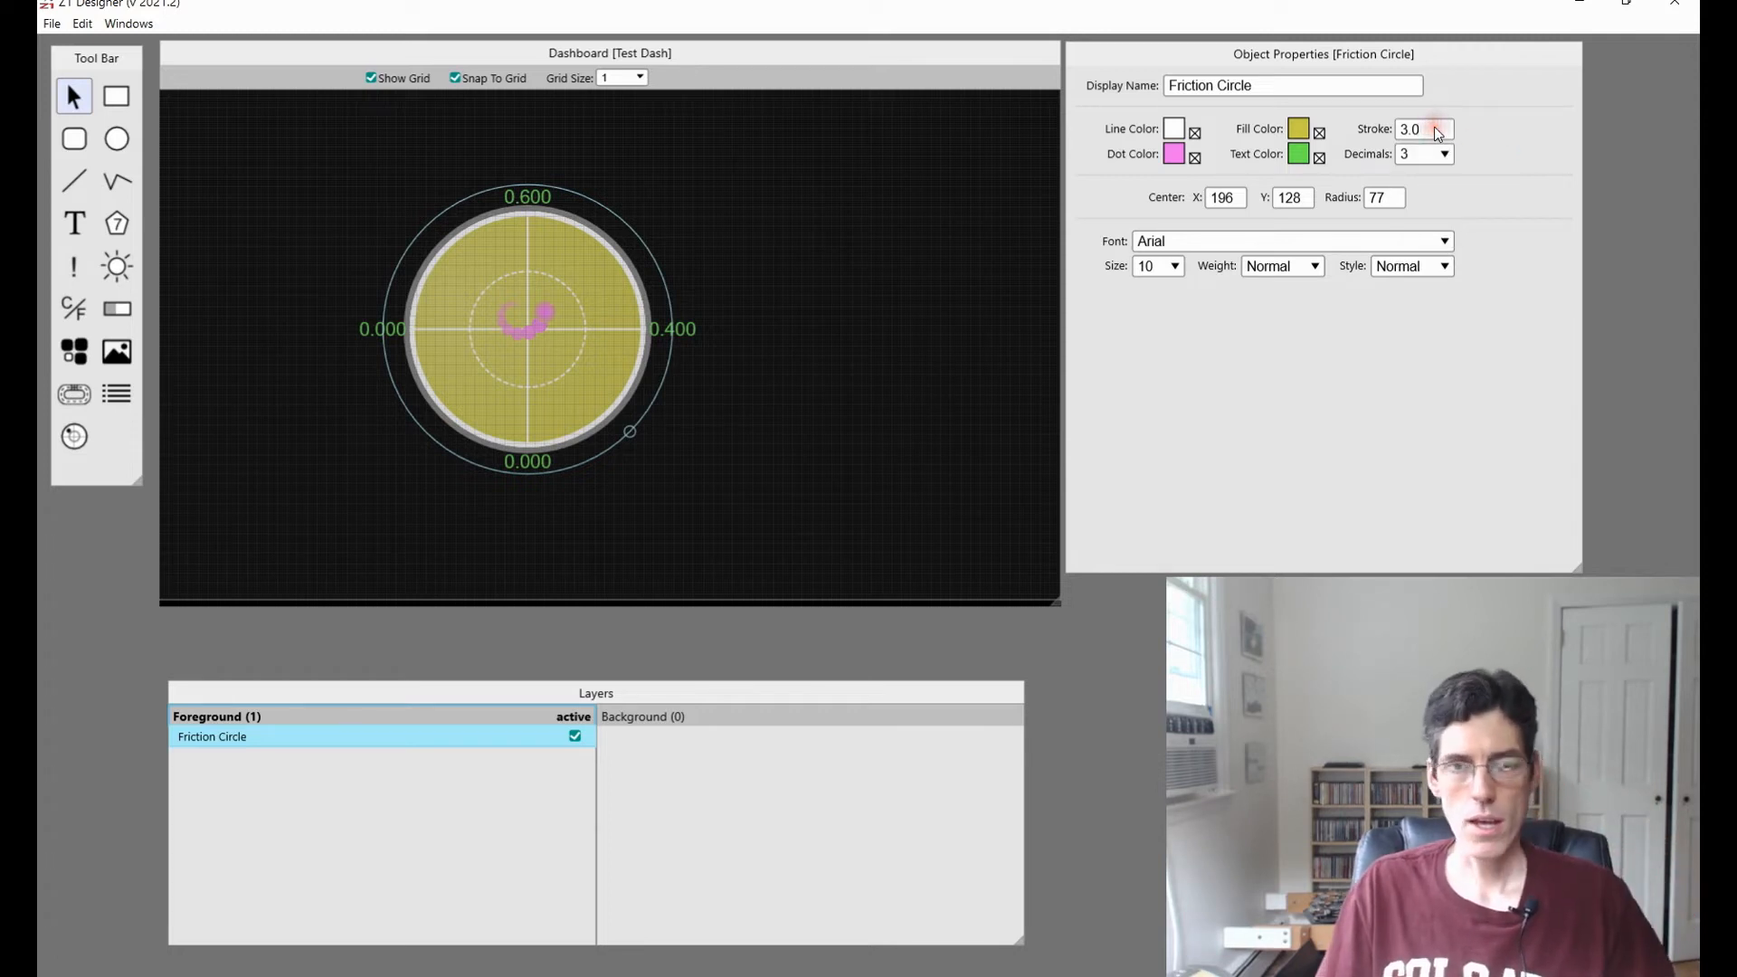
key(BackSpace)
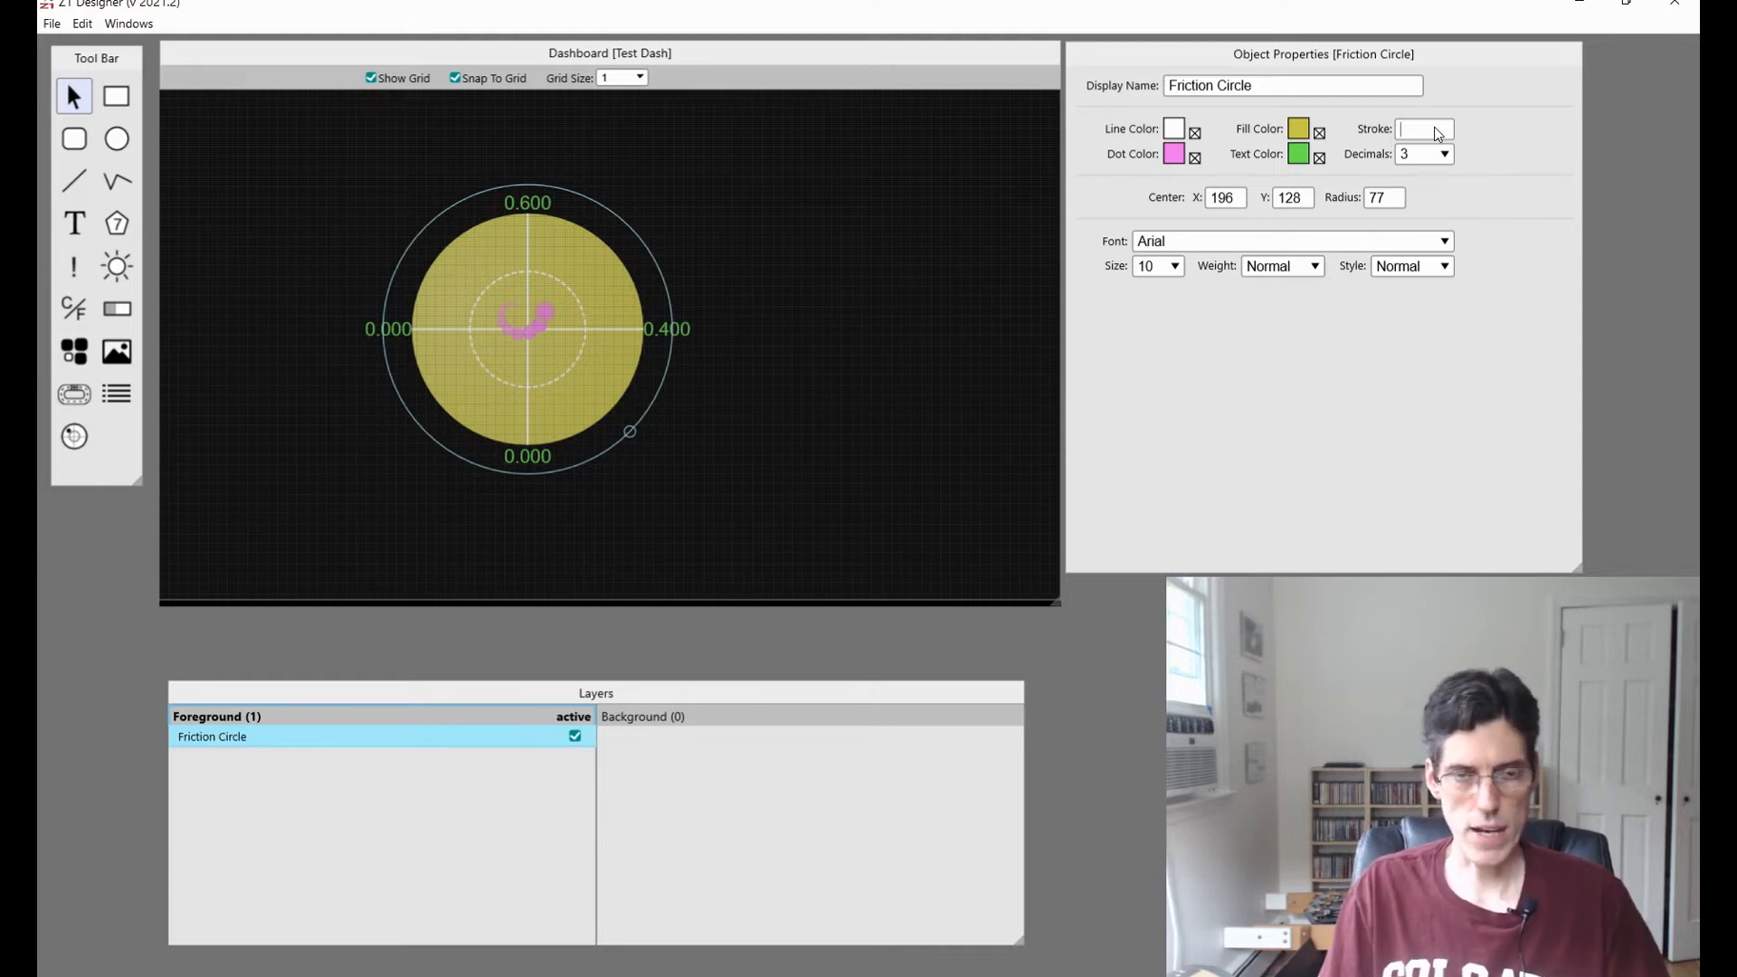
text(10)
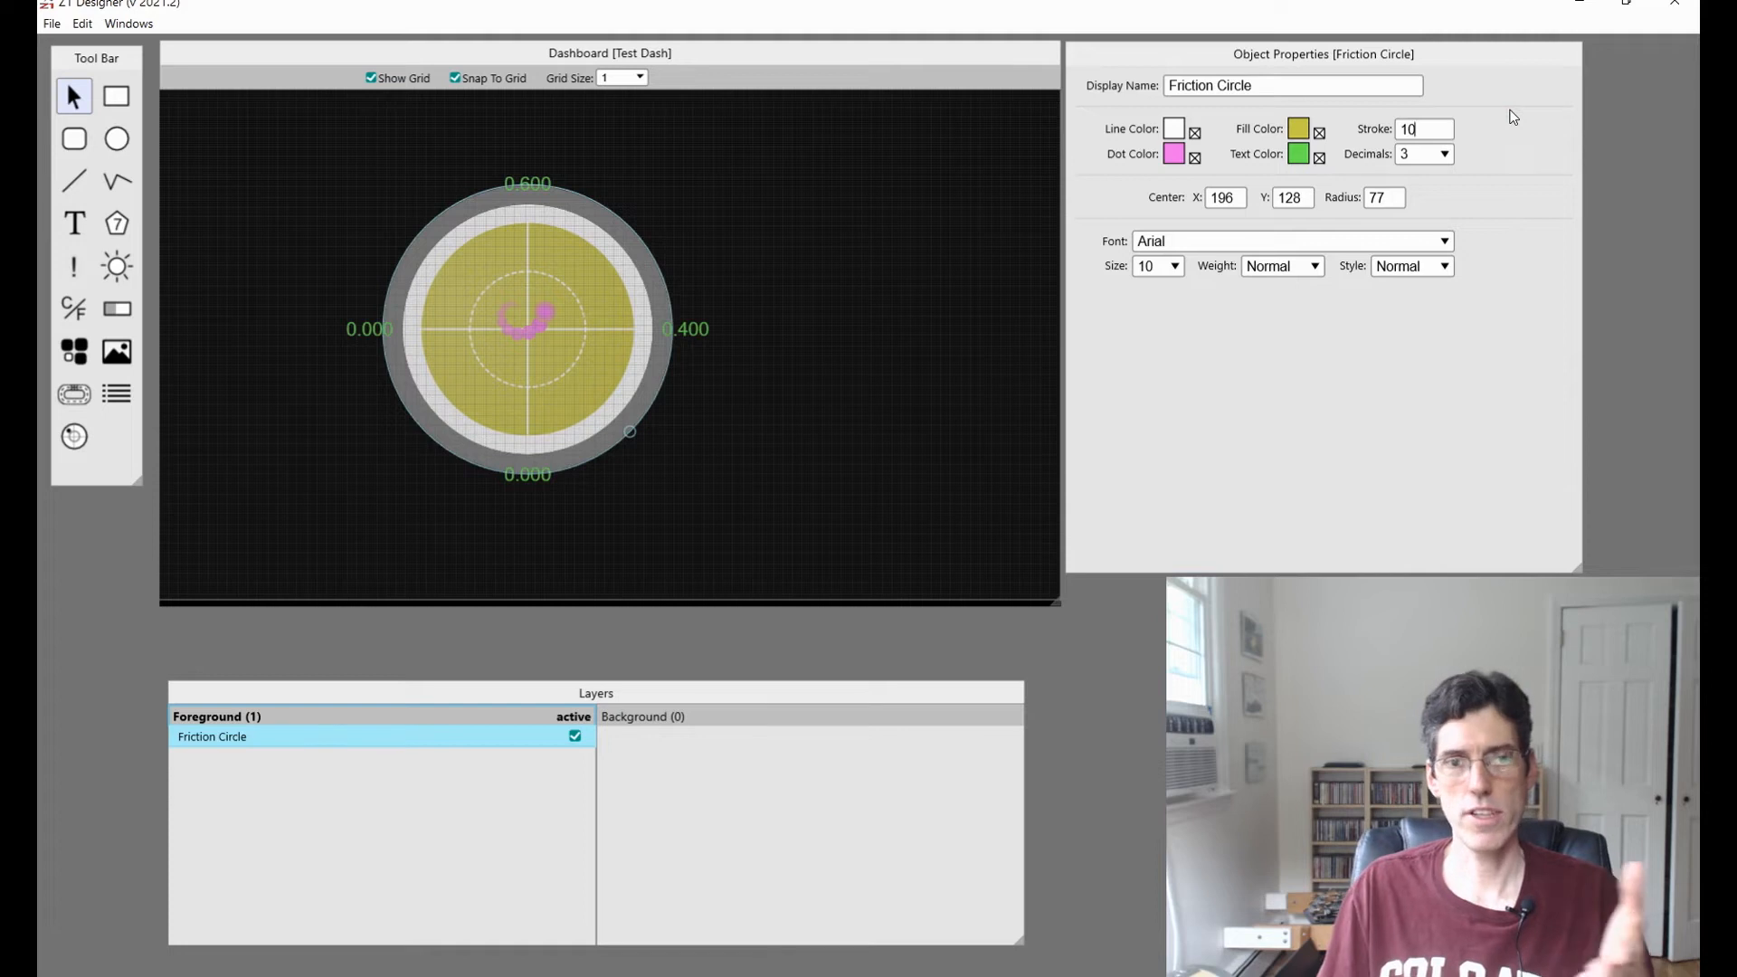
double_click(1433, 130)
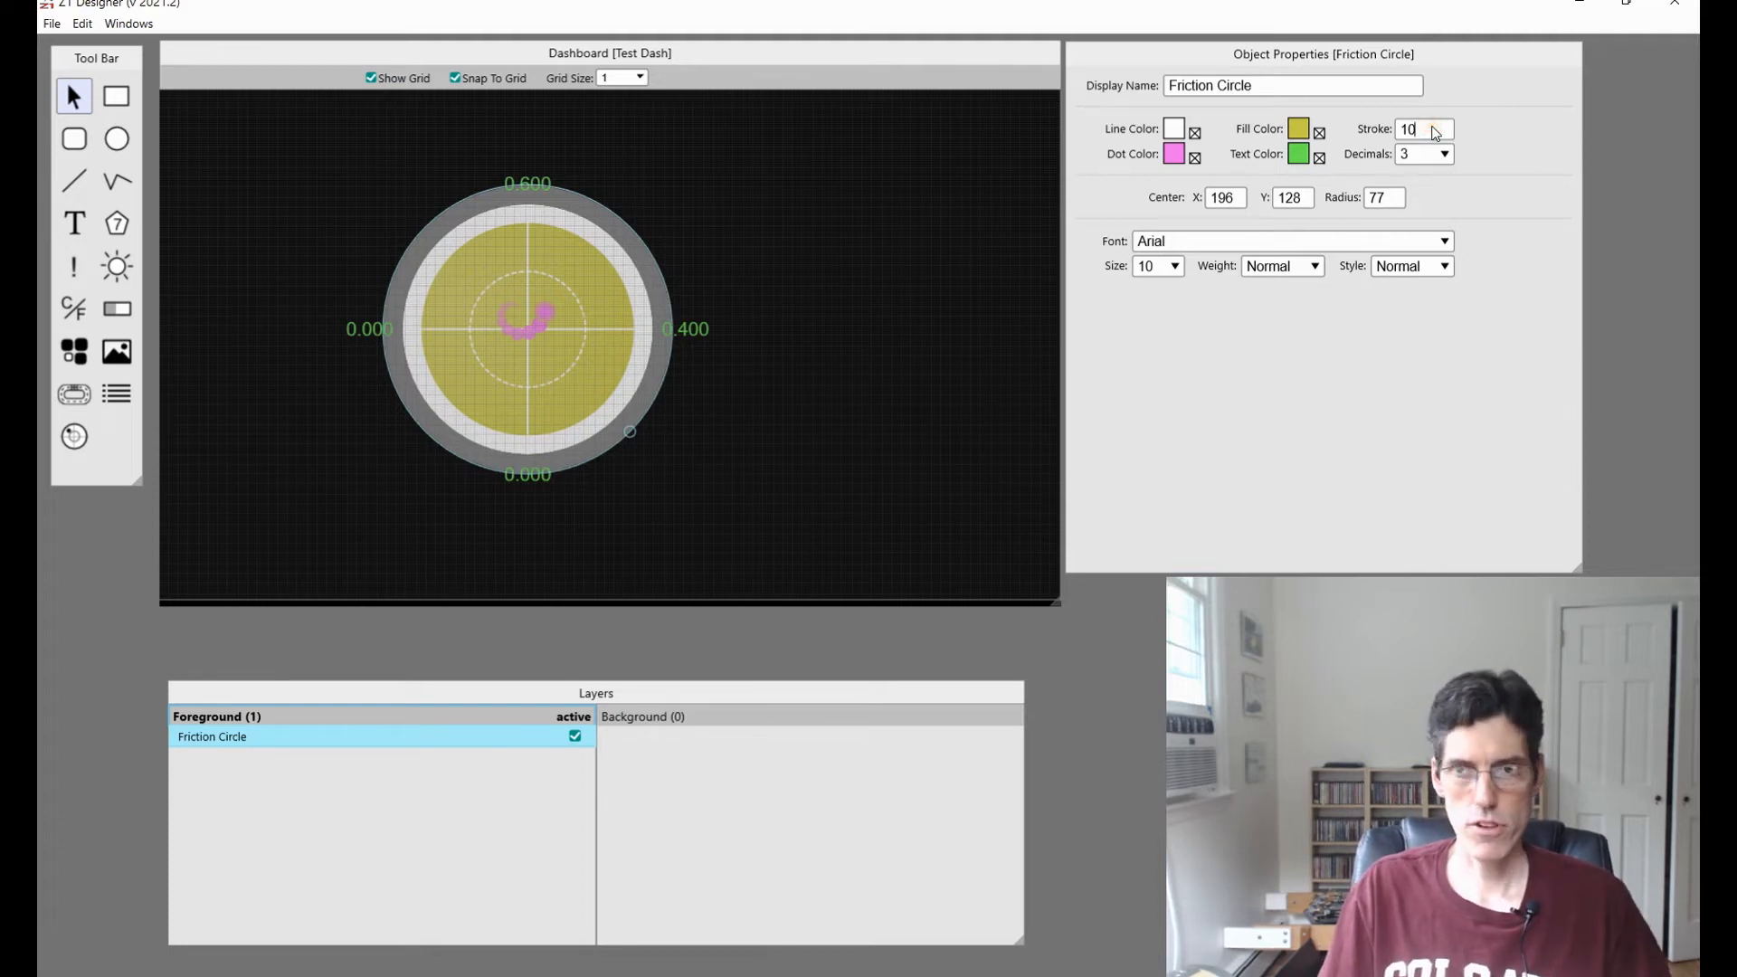
text(3)
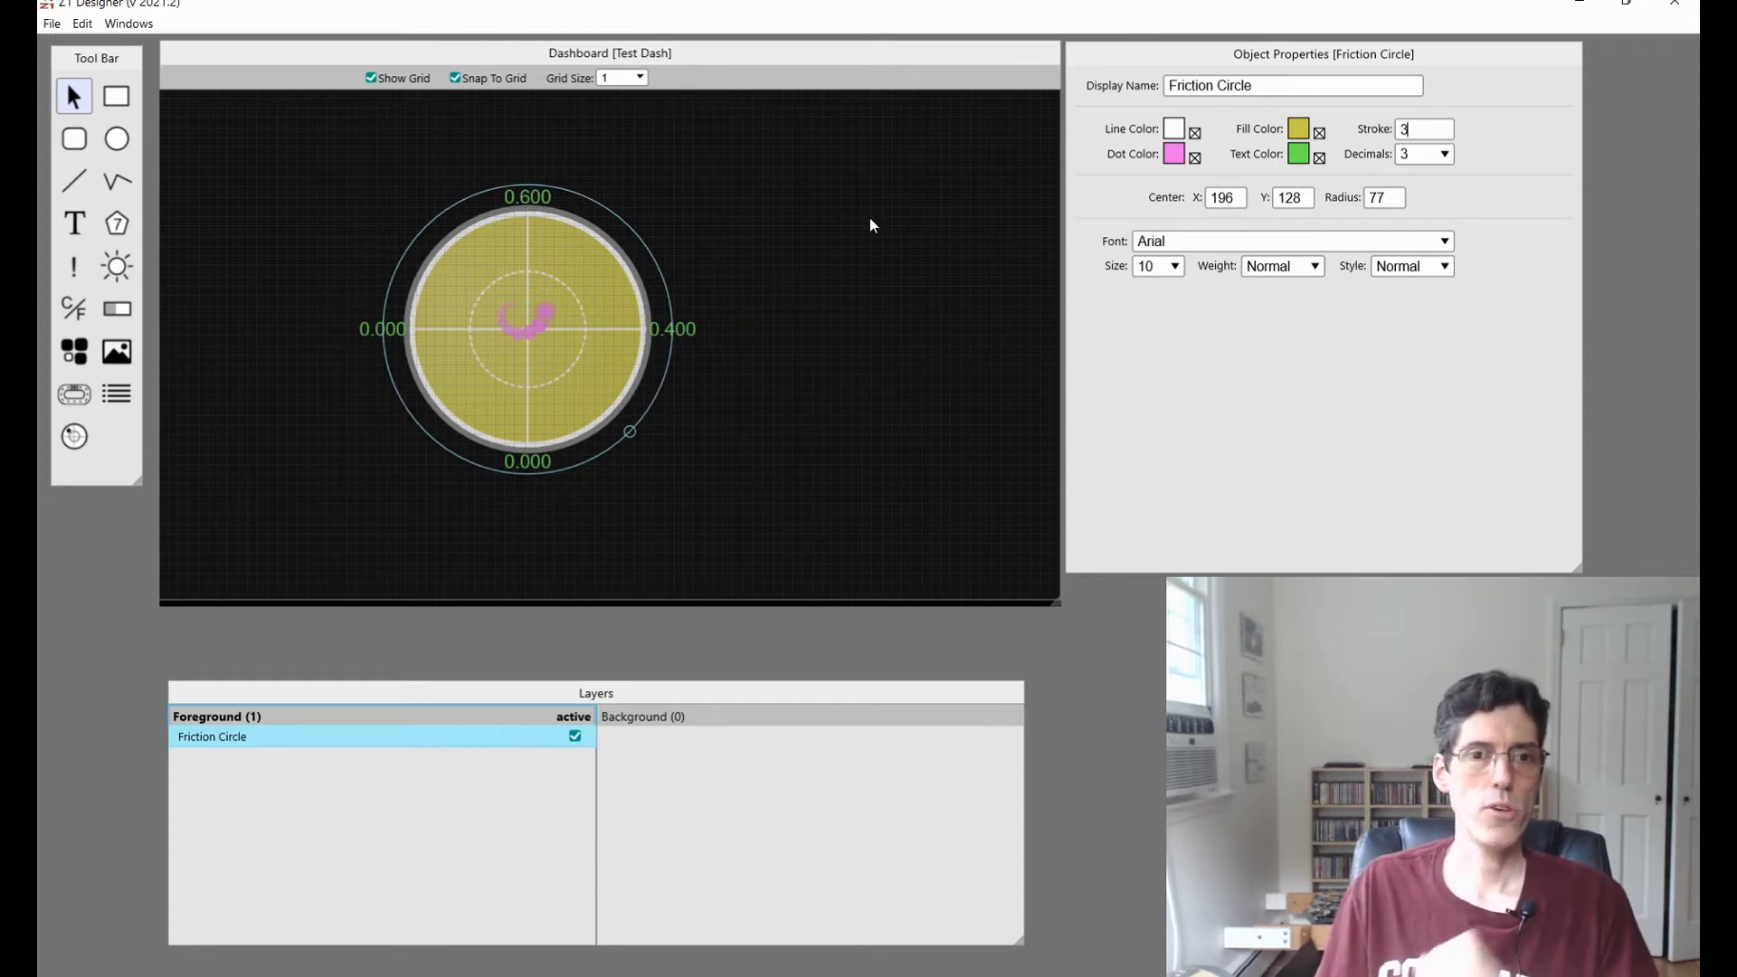
Delete the yellow-filled friction circle with the pink dots from the dashboard.
click(533, 304)
right_click(534, 302)
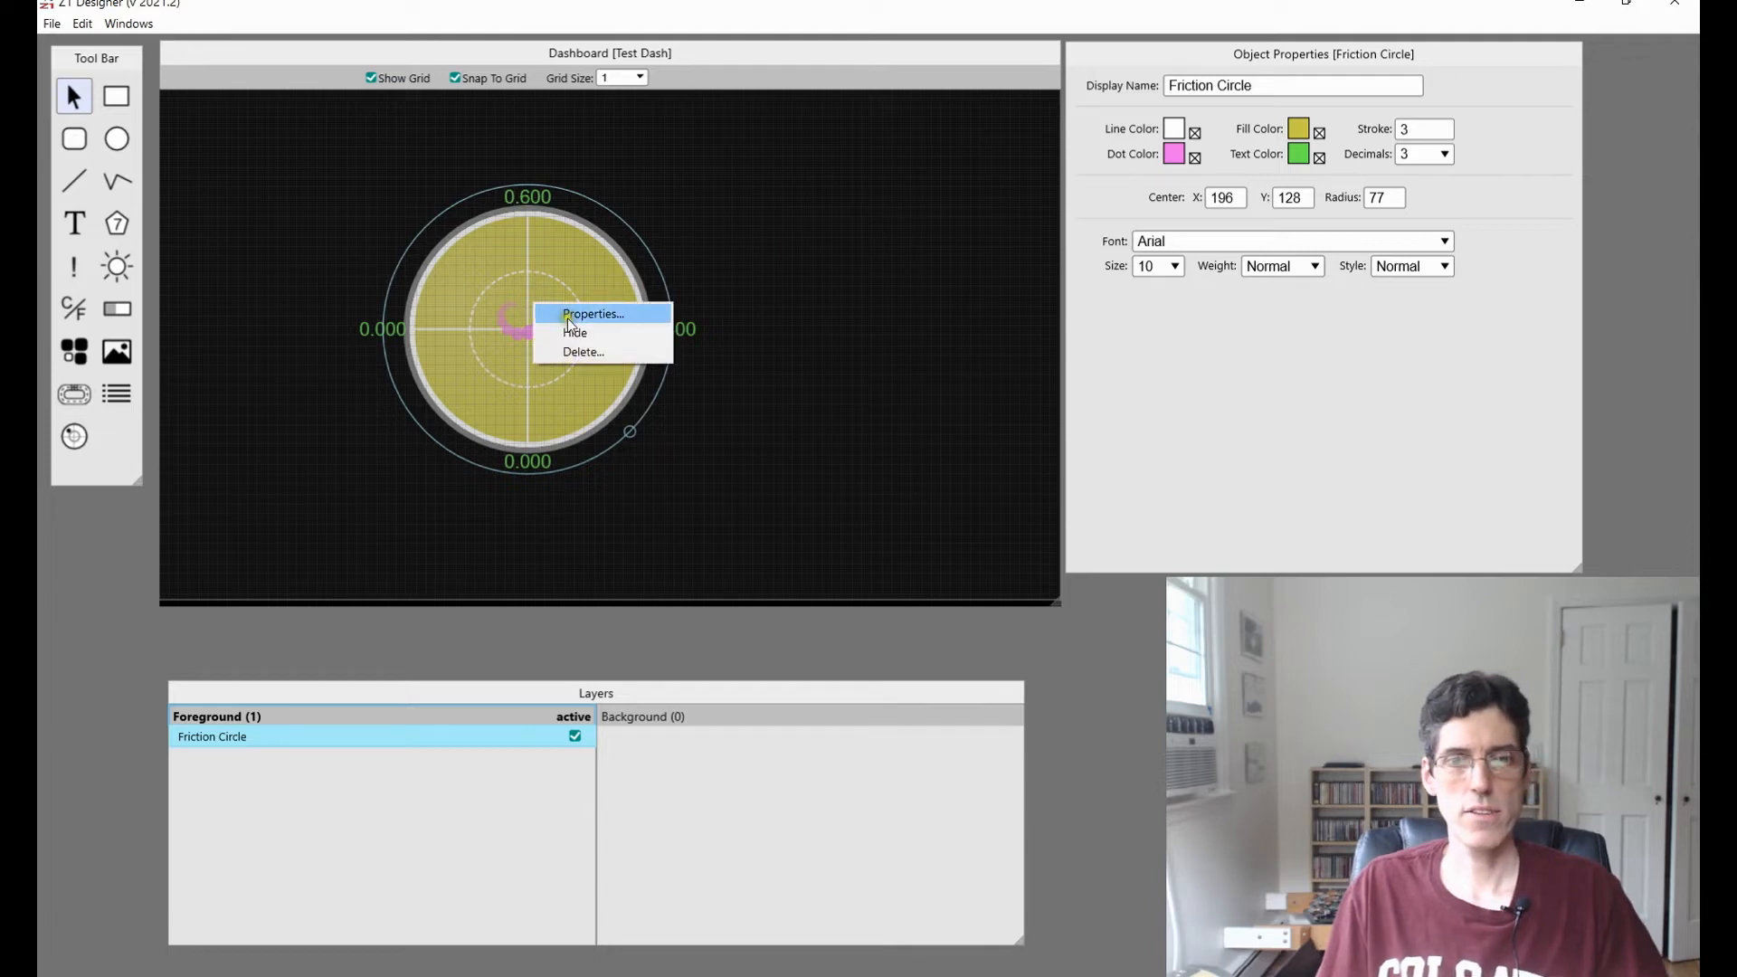
click(587, 354)
click(866, 562)
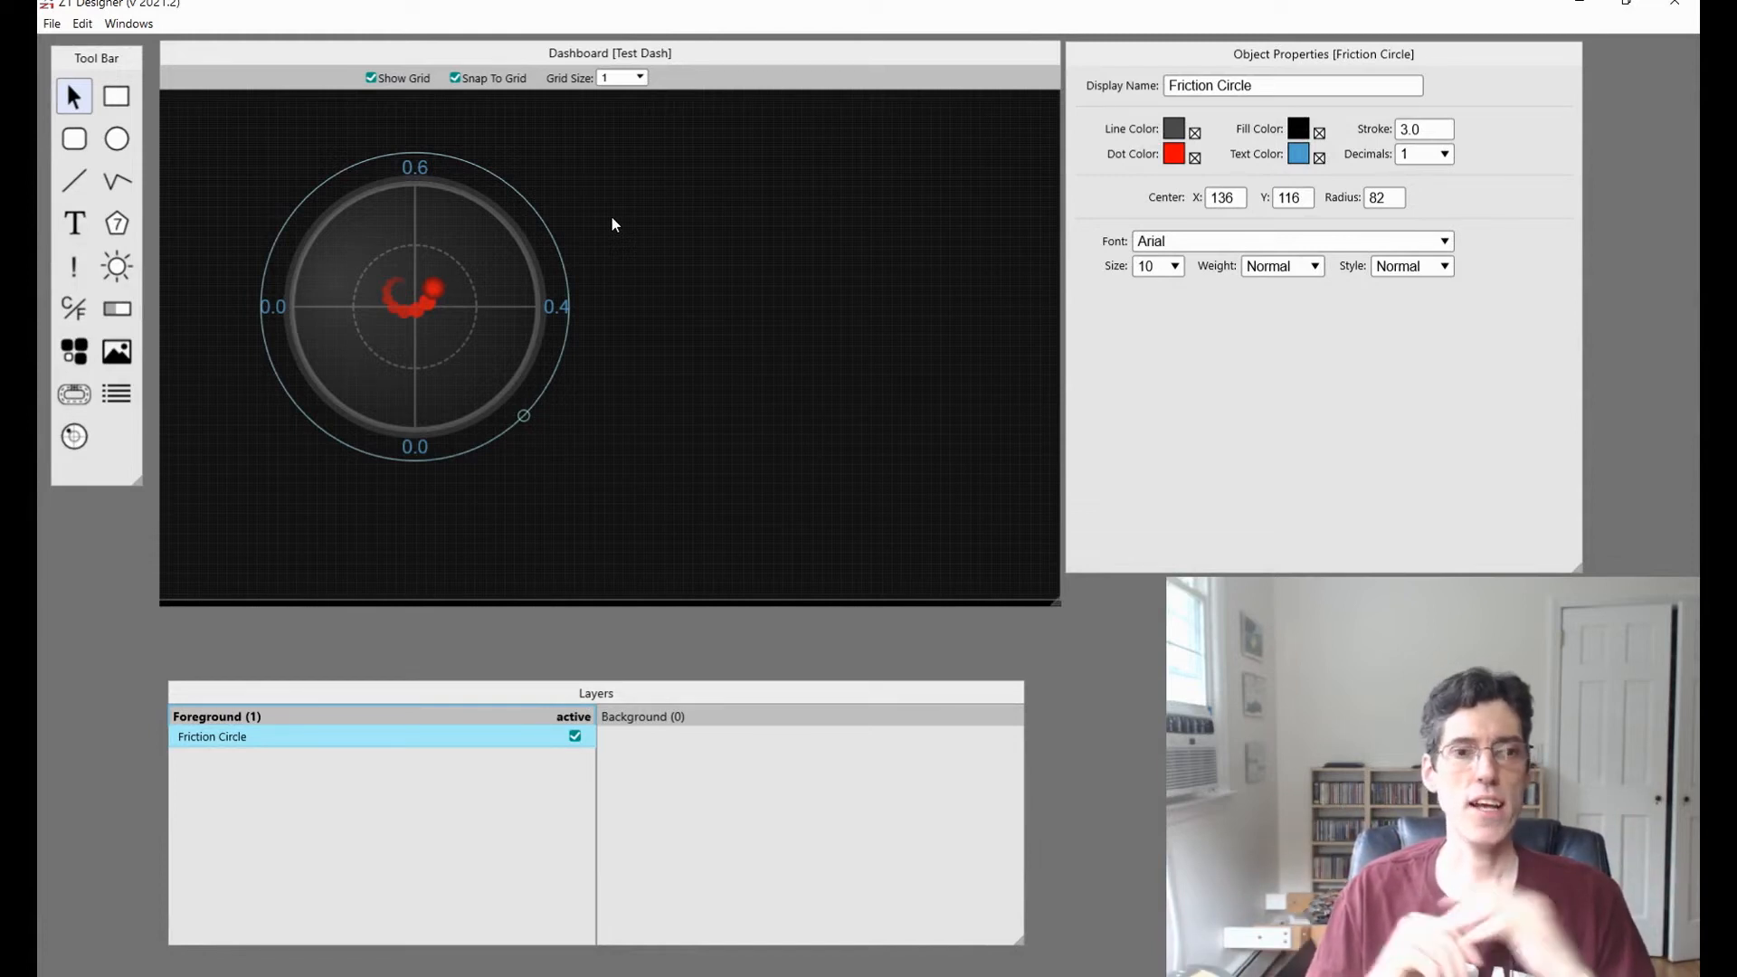
Delete the dark friction circle with red dots and blue text, leaving the dashboard empty.
right_click(433, 262)
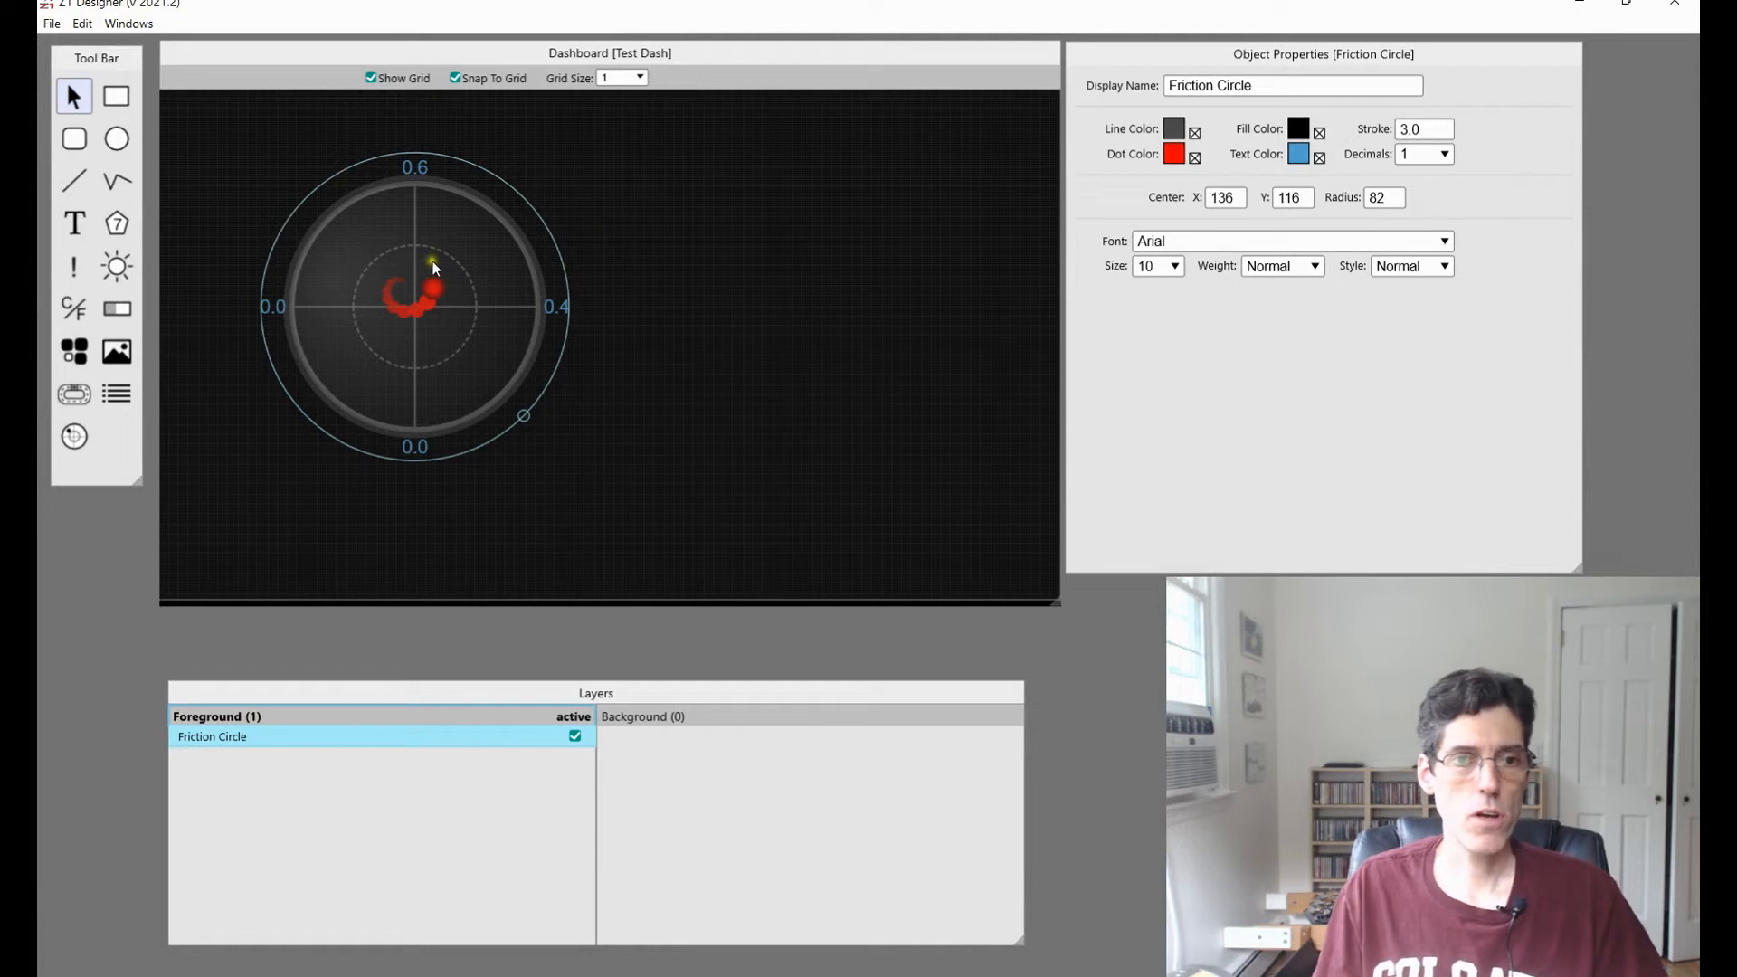
click(480, 311)
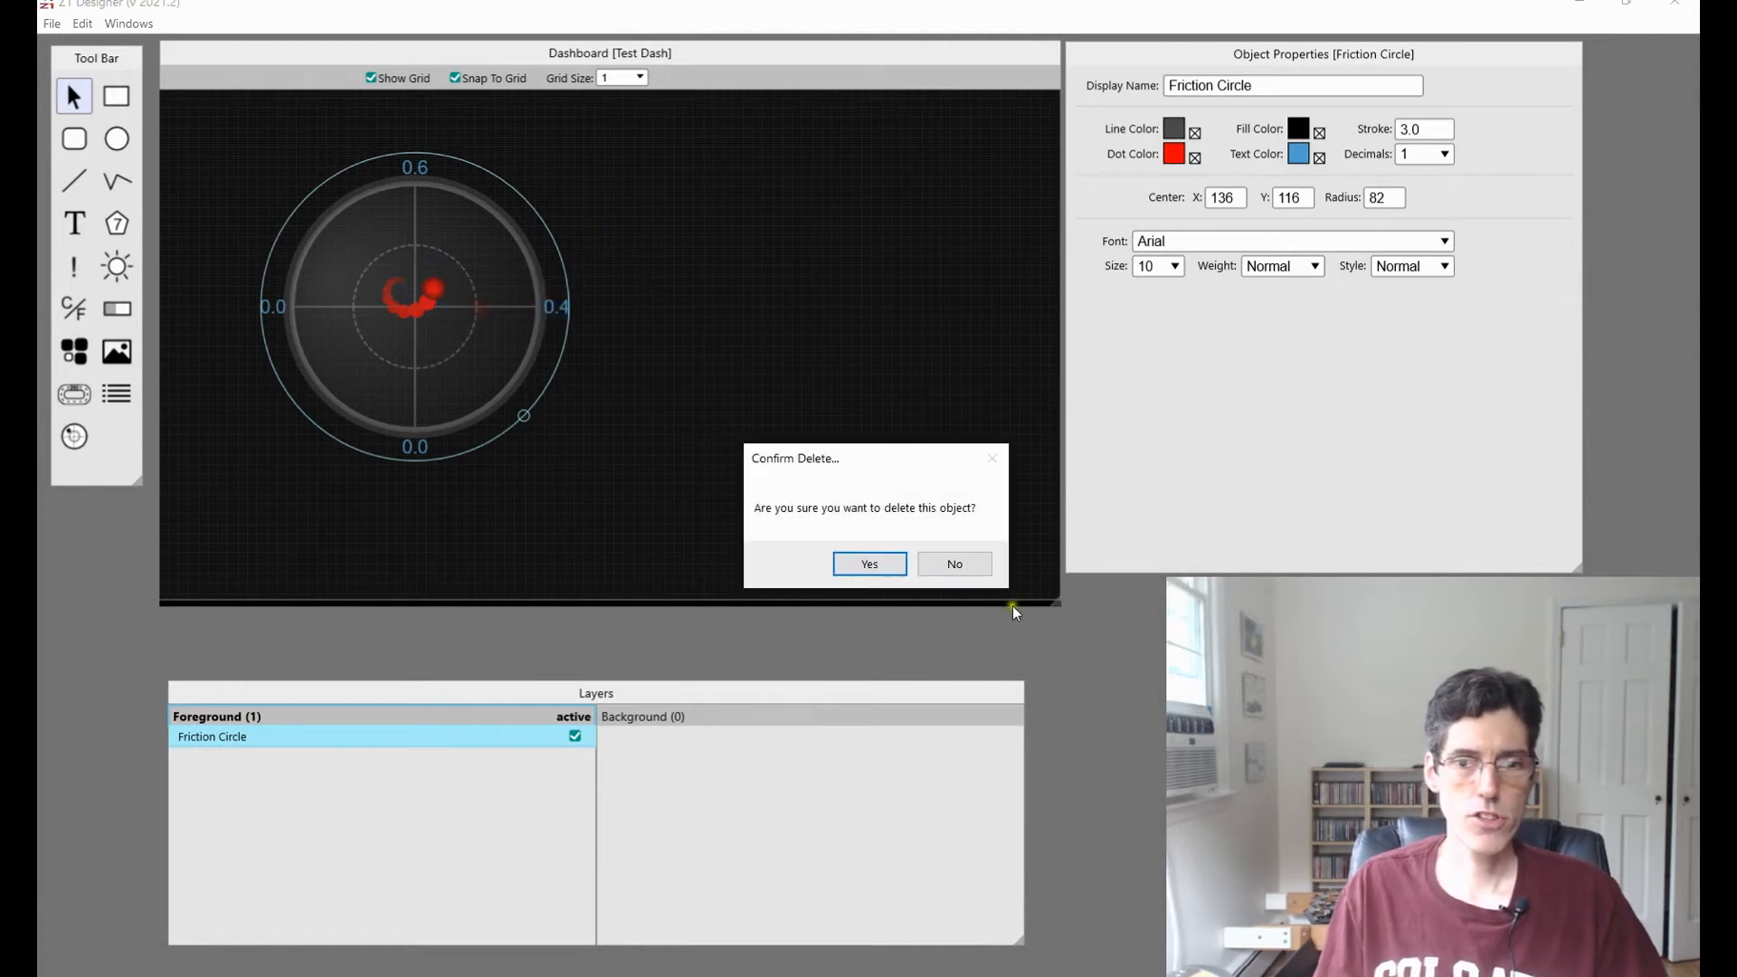
click(890, 561)
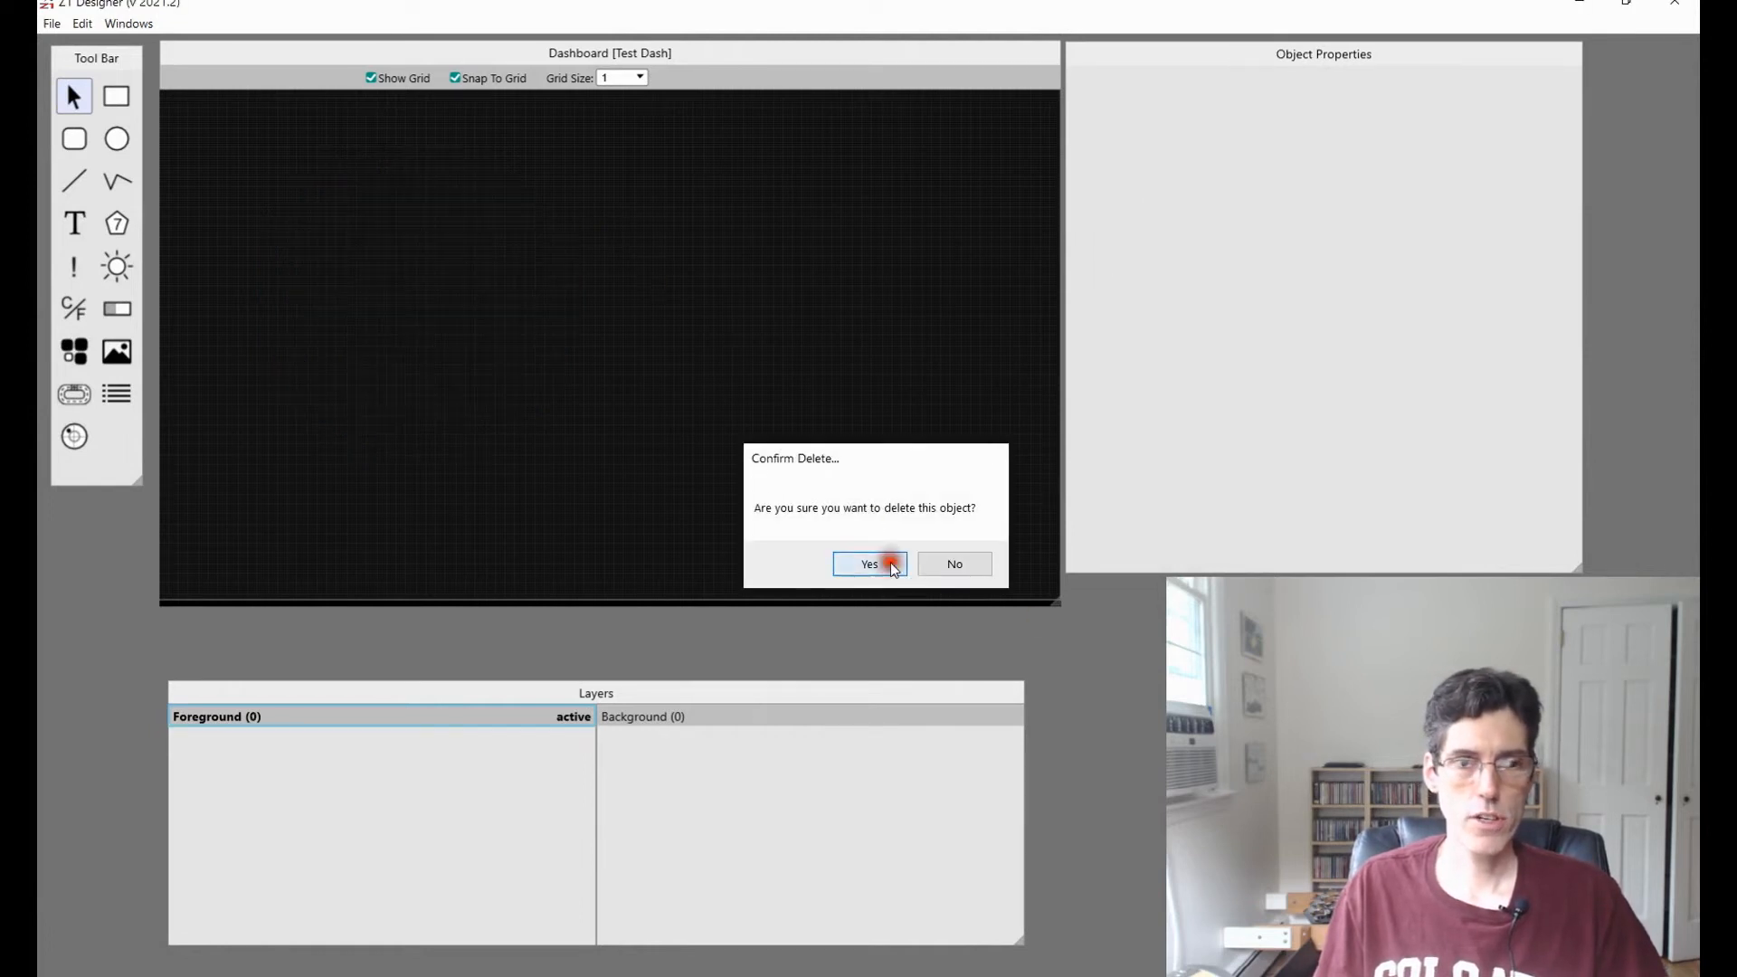
Draw a standings table on the foreground layer from about X 33, Y 35 to about X 454, Y 241.
click(117, 395)
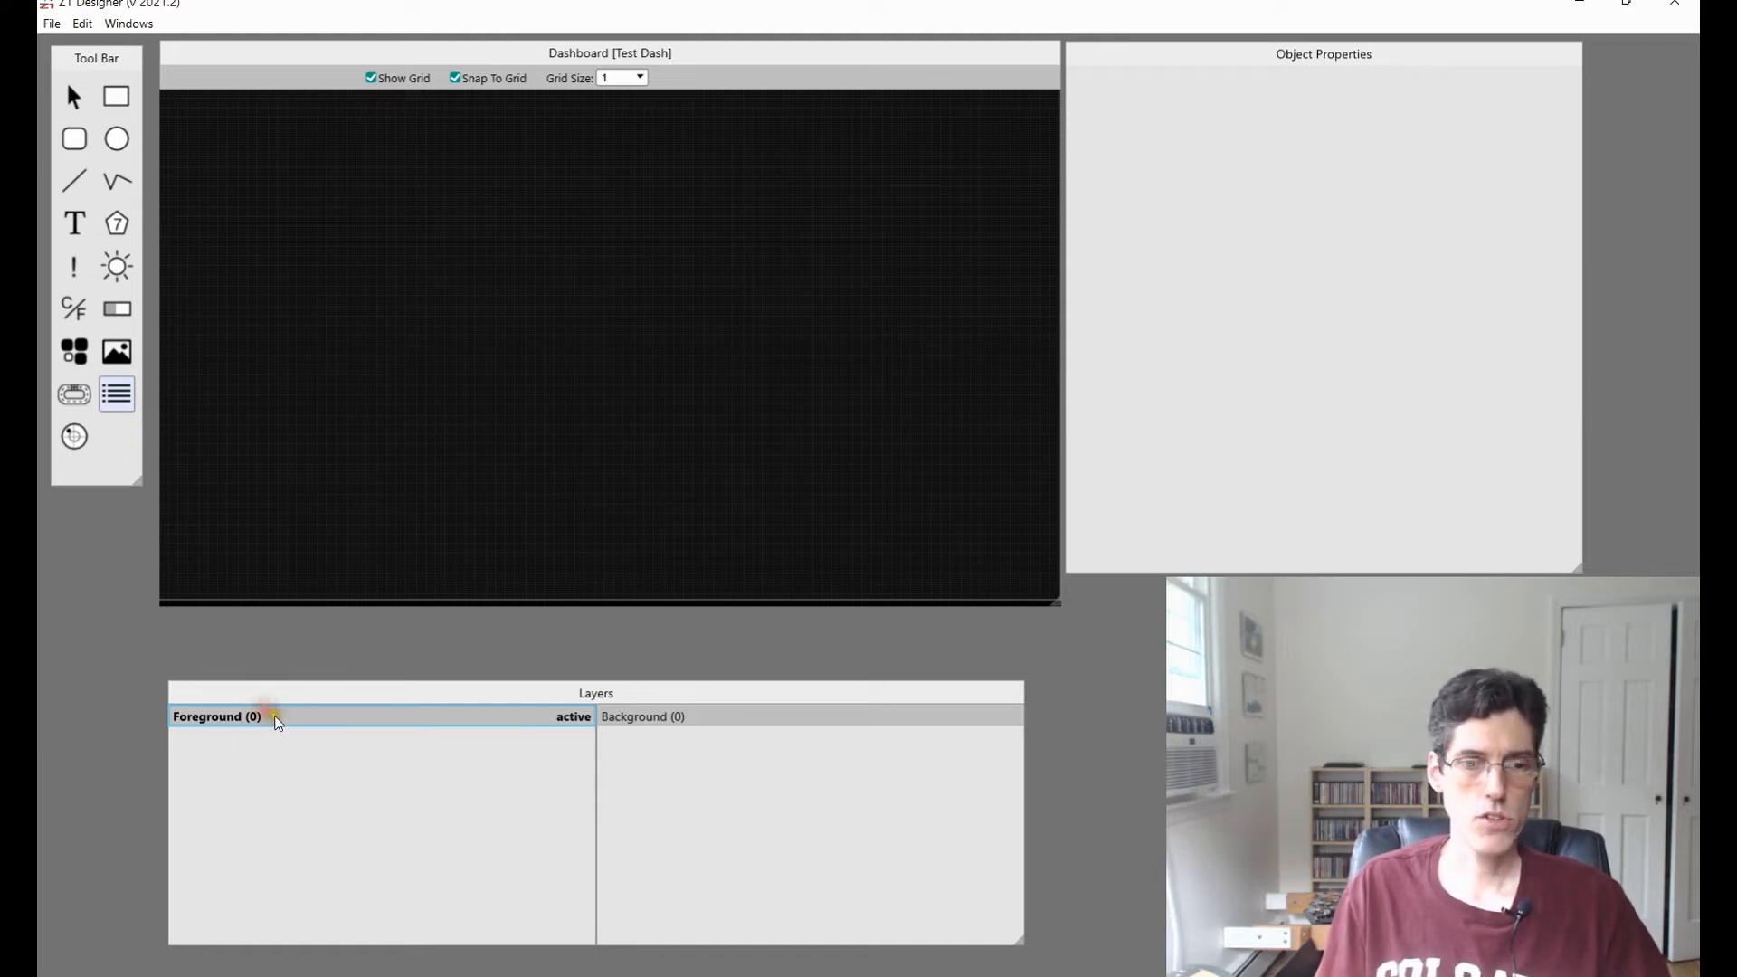
mouse_move(223, 155)
mouse_down()
mouse_move(323, 245)
mouse_move(796, 435)
mouse_move(1039, 561)
mouse_move(1013, 543)
mouse_up()
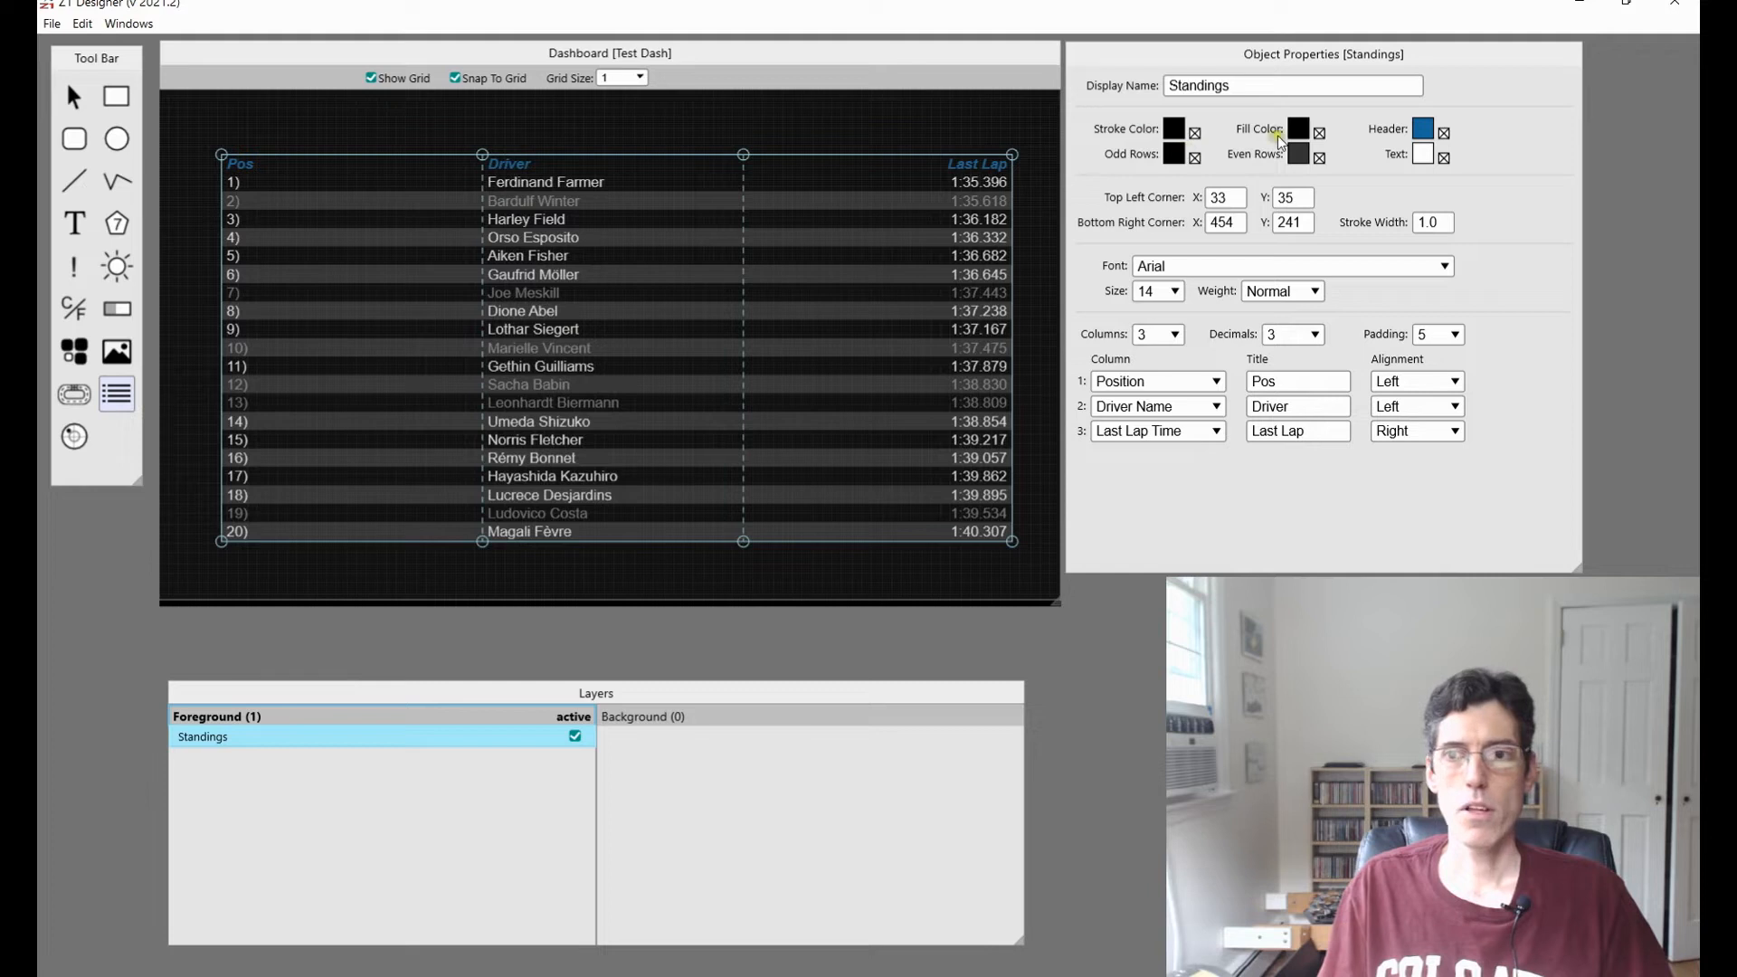
Set the standings table's stroke color to a light purple.
click(1173, 130)
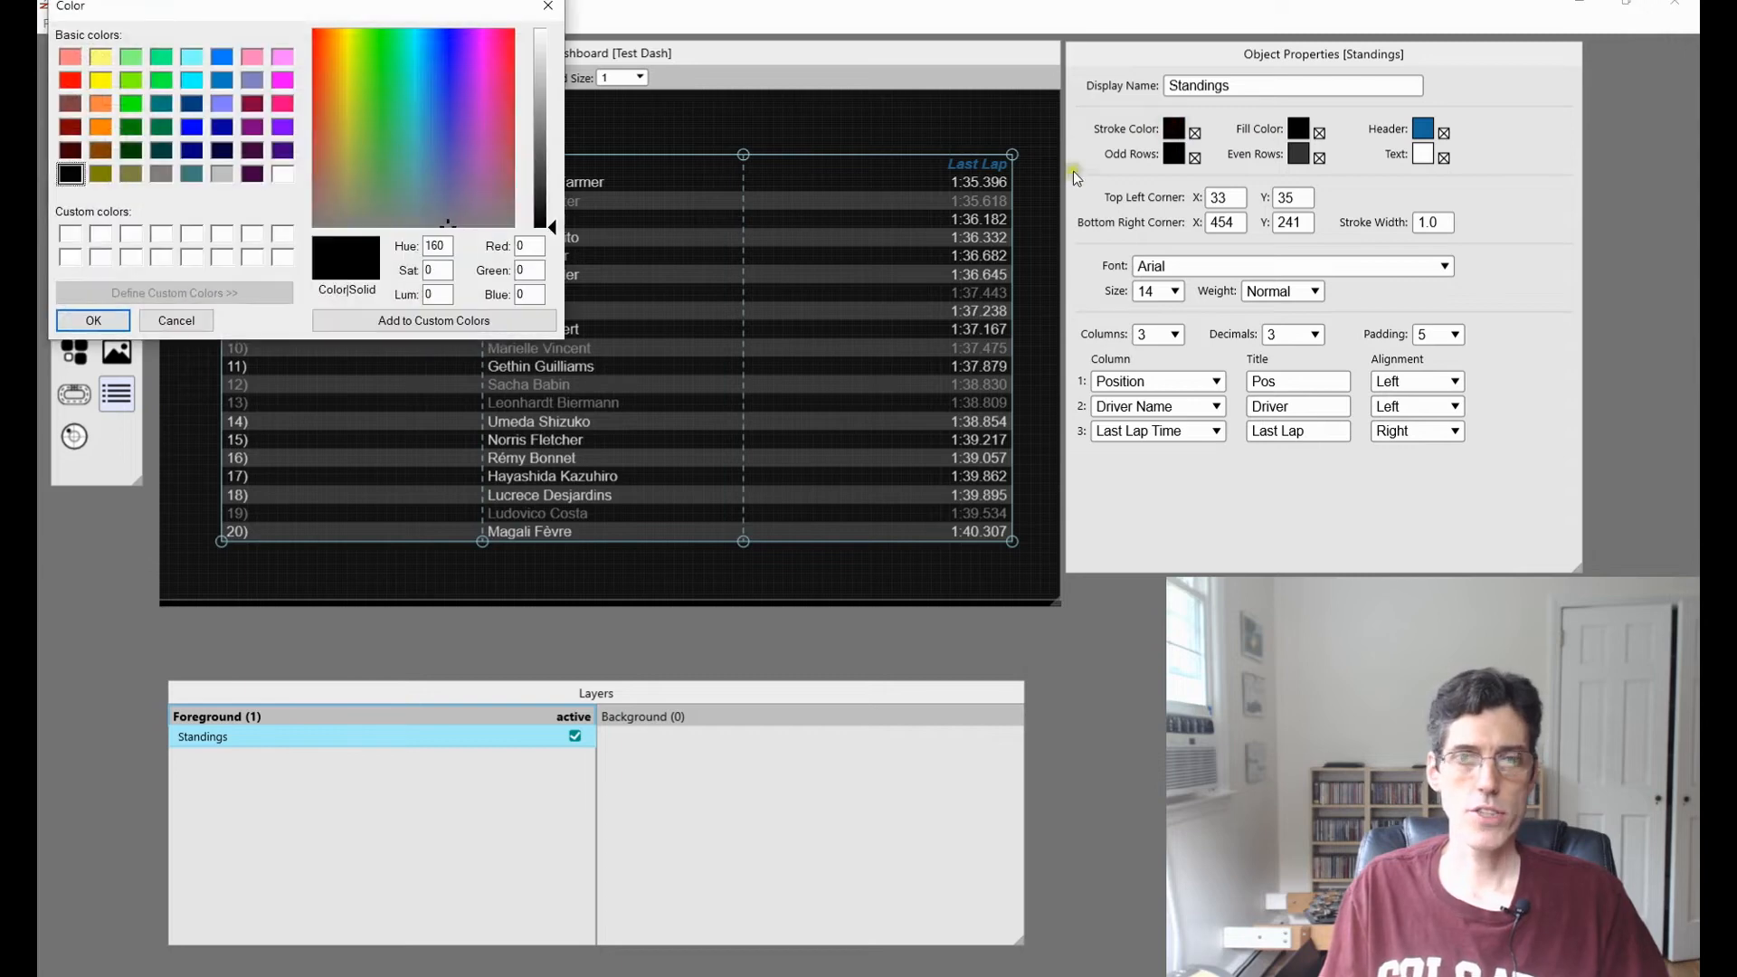
click(476, 87)
drag(543, 226, 543, 115)
click(93, 320)
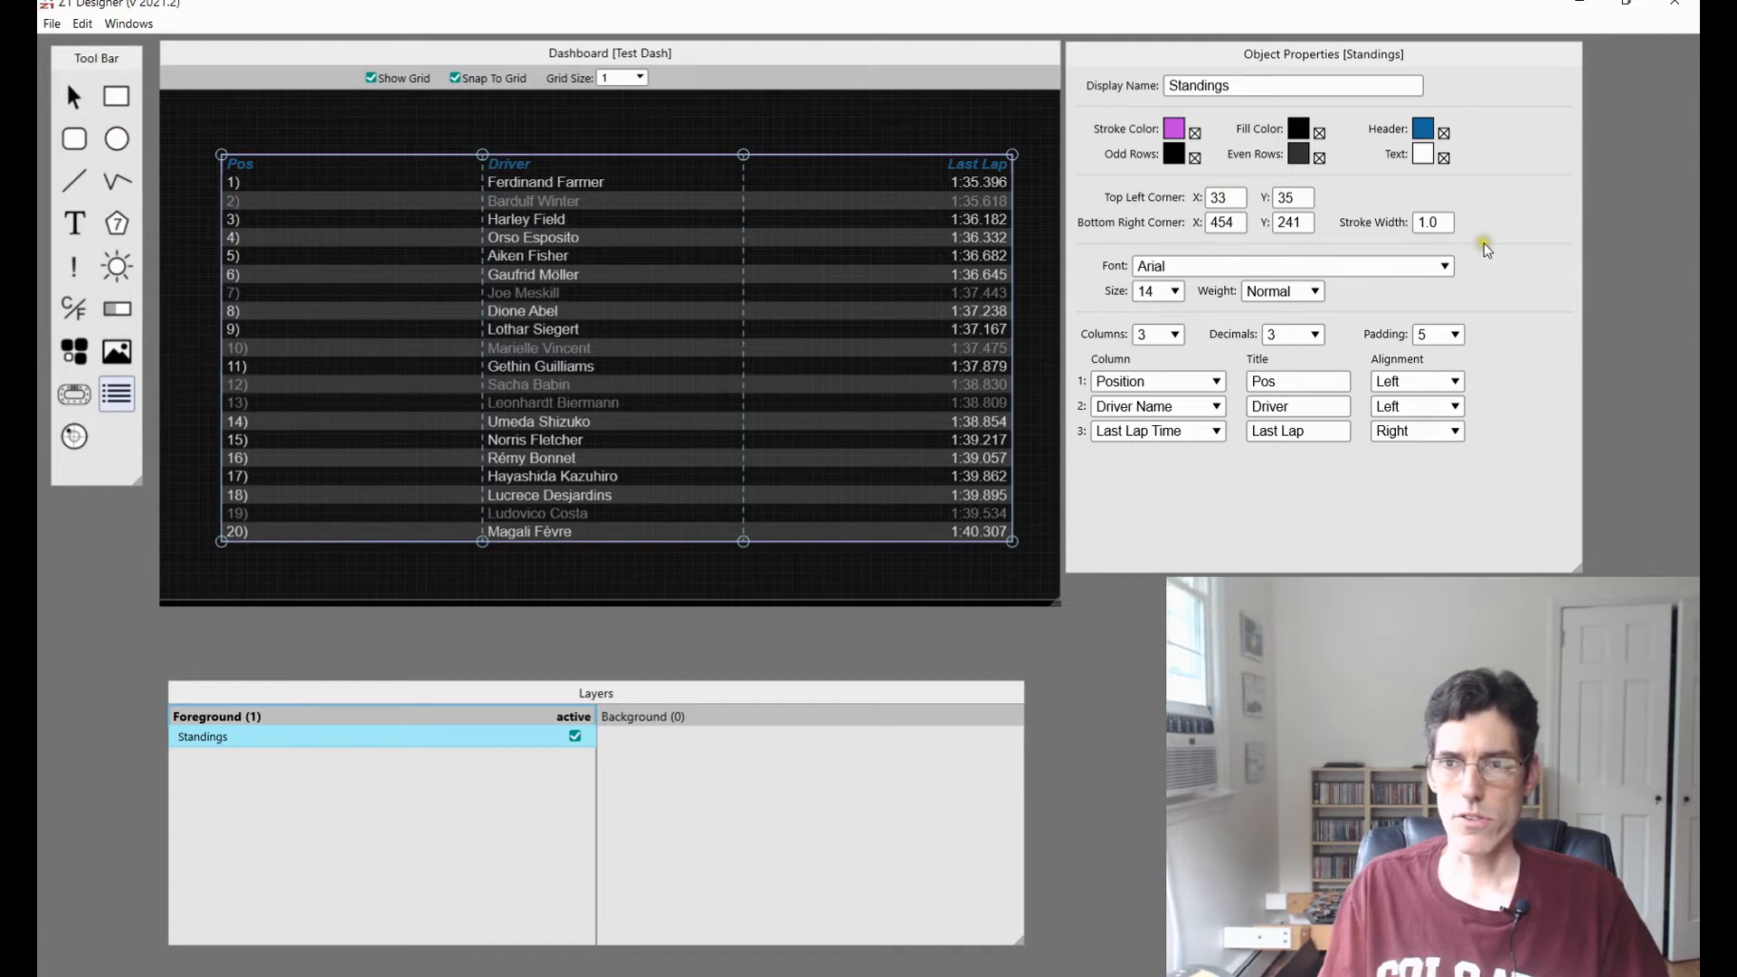
Set the standings table's stroke width to 5.
click(1442, 224)
key(BackSpace)
key(BackSpace)
key(BackSpace)
text(5)
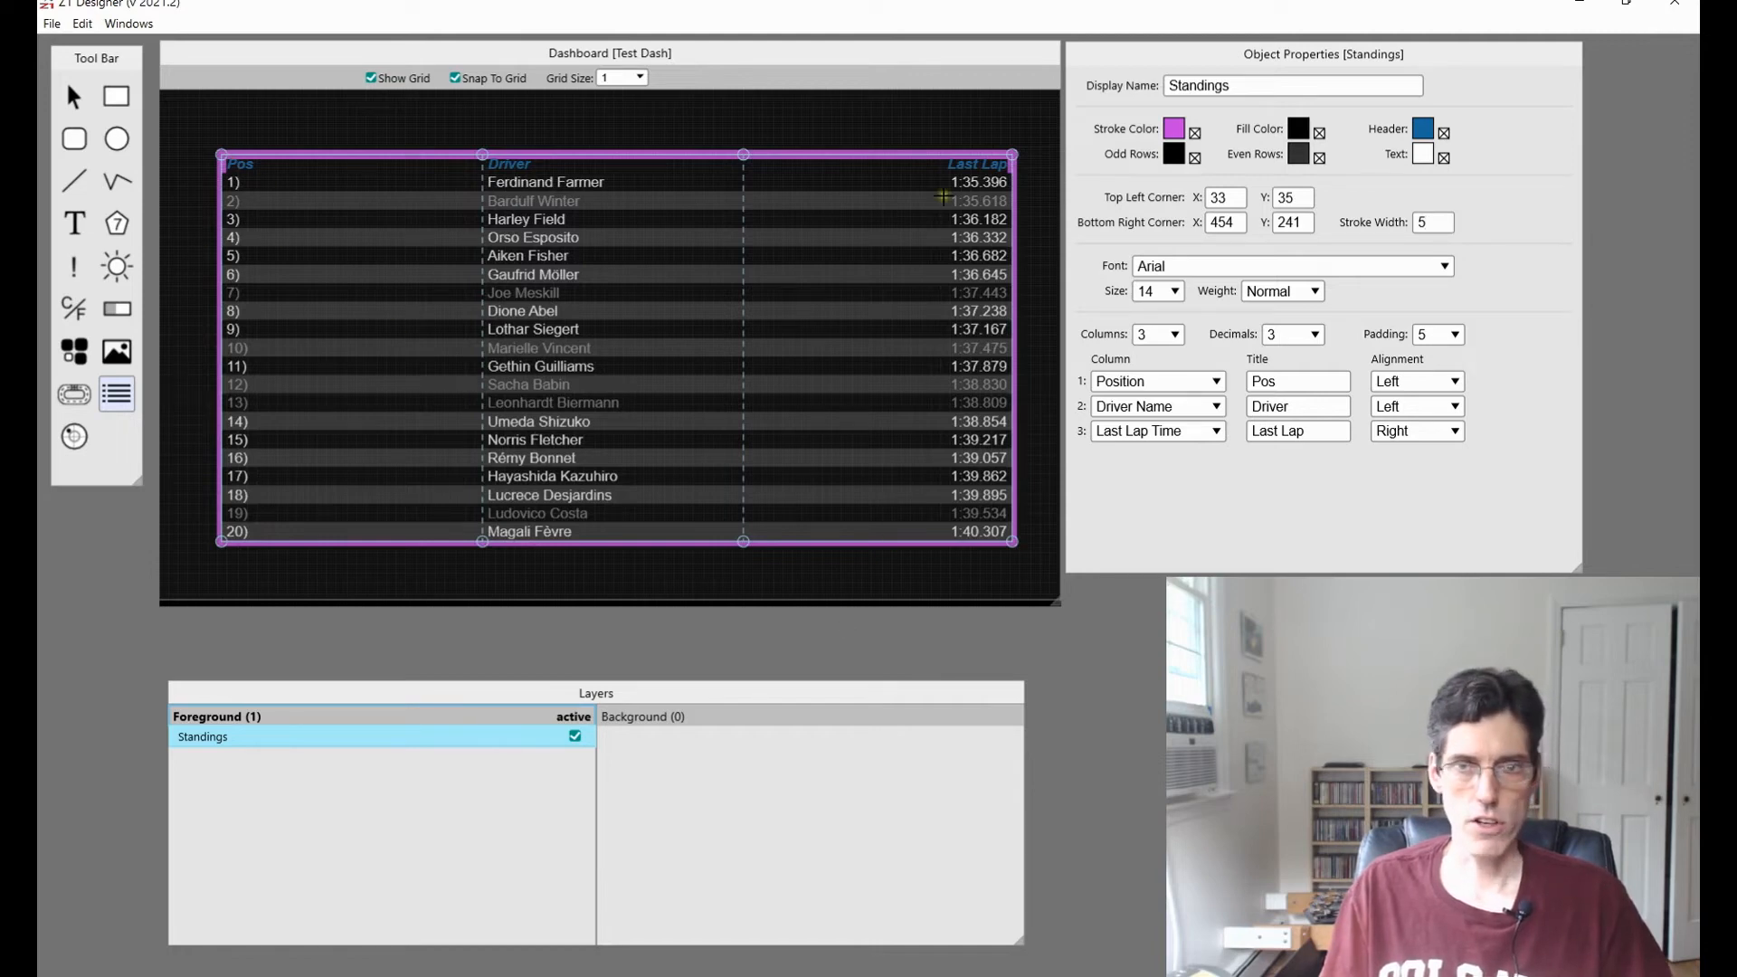
Set the standings table's stroke color to black.
click(1173, 128)
click(69, 174)
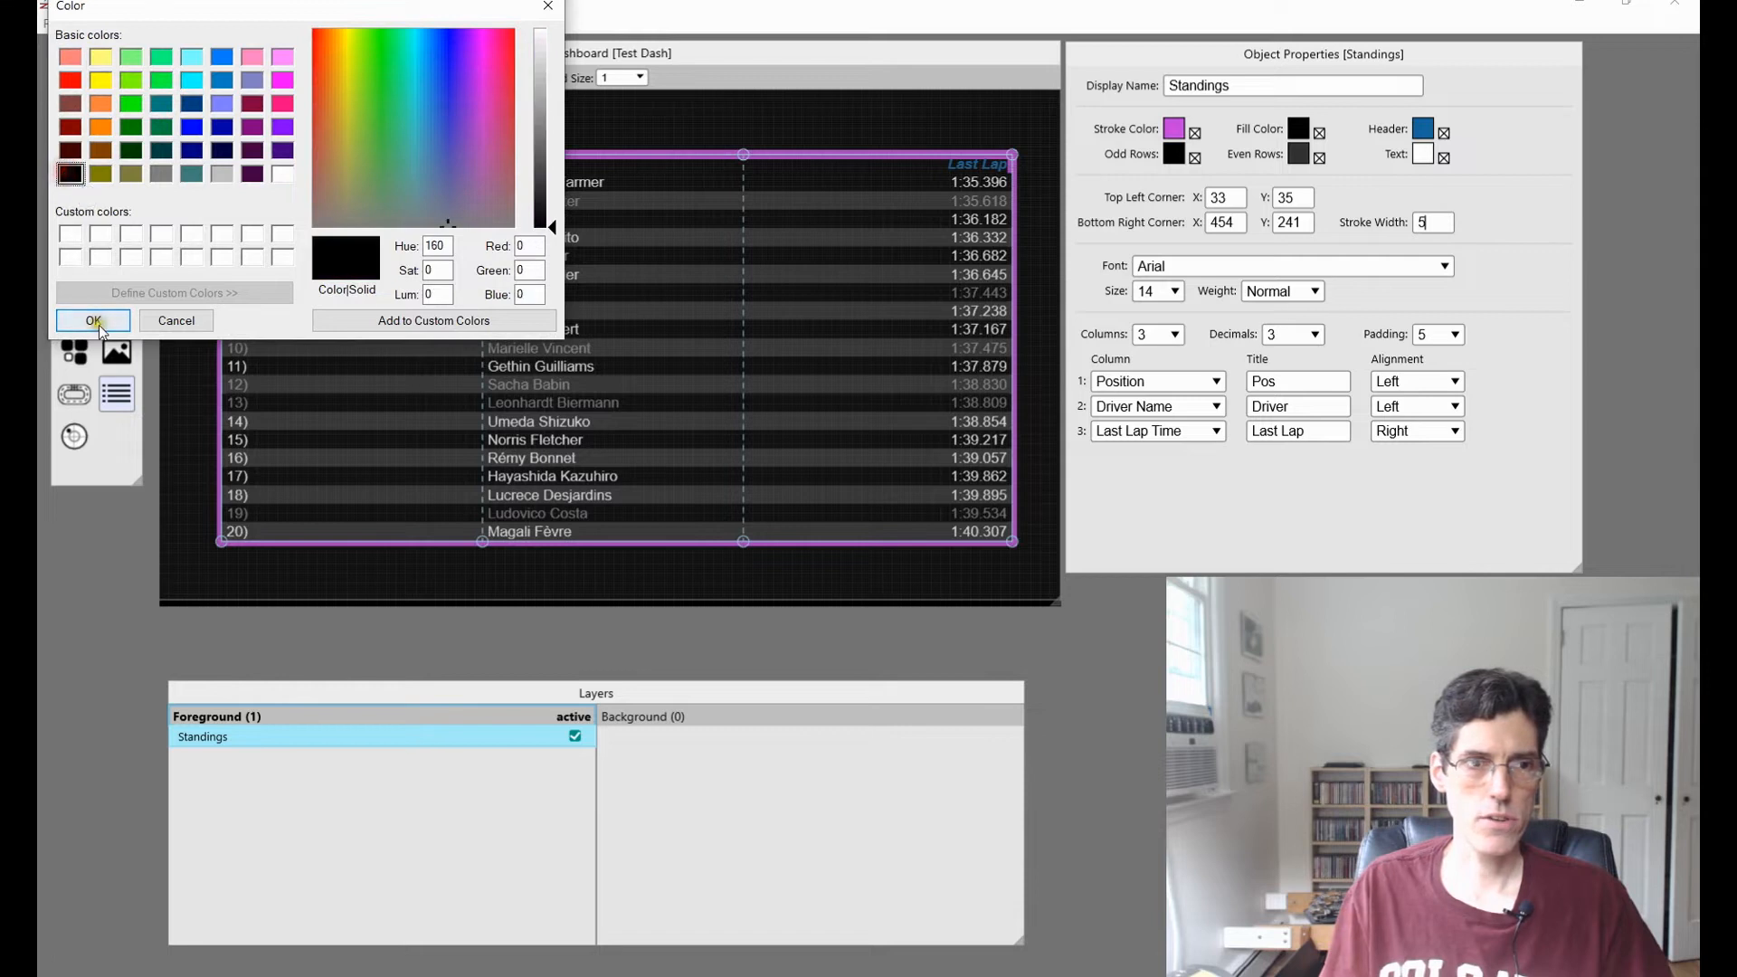
click(93, 320)
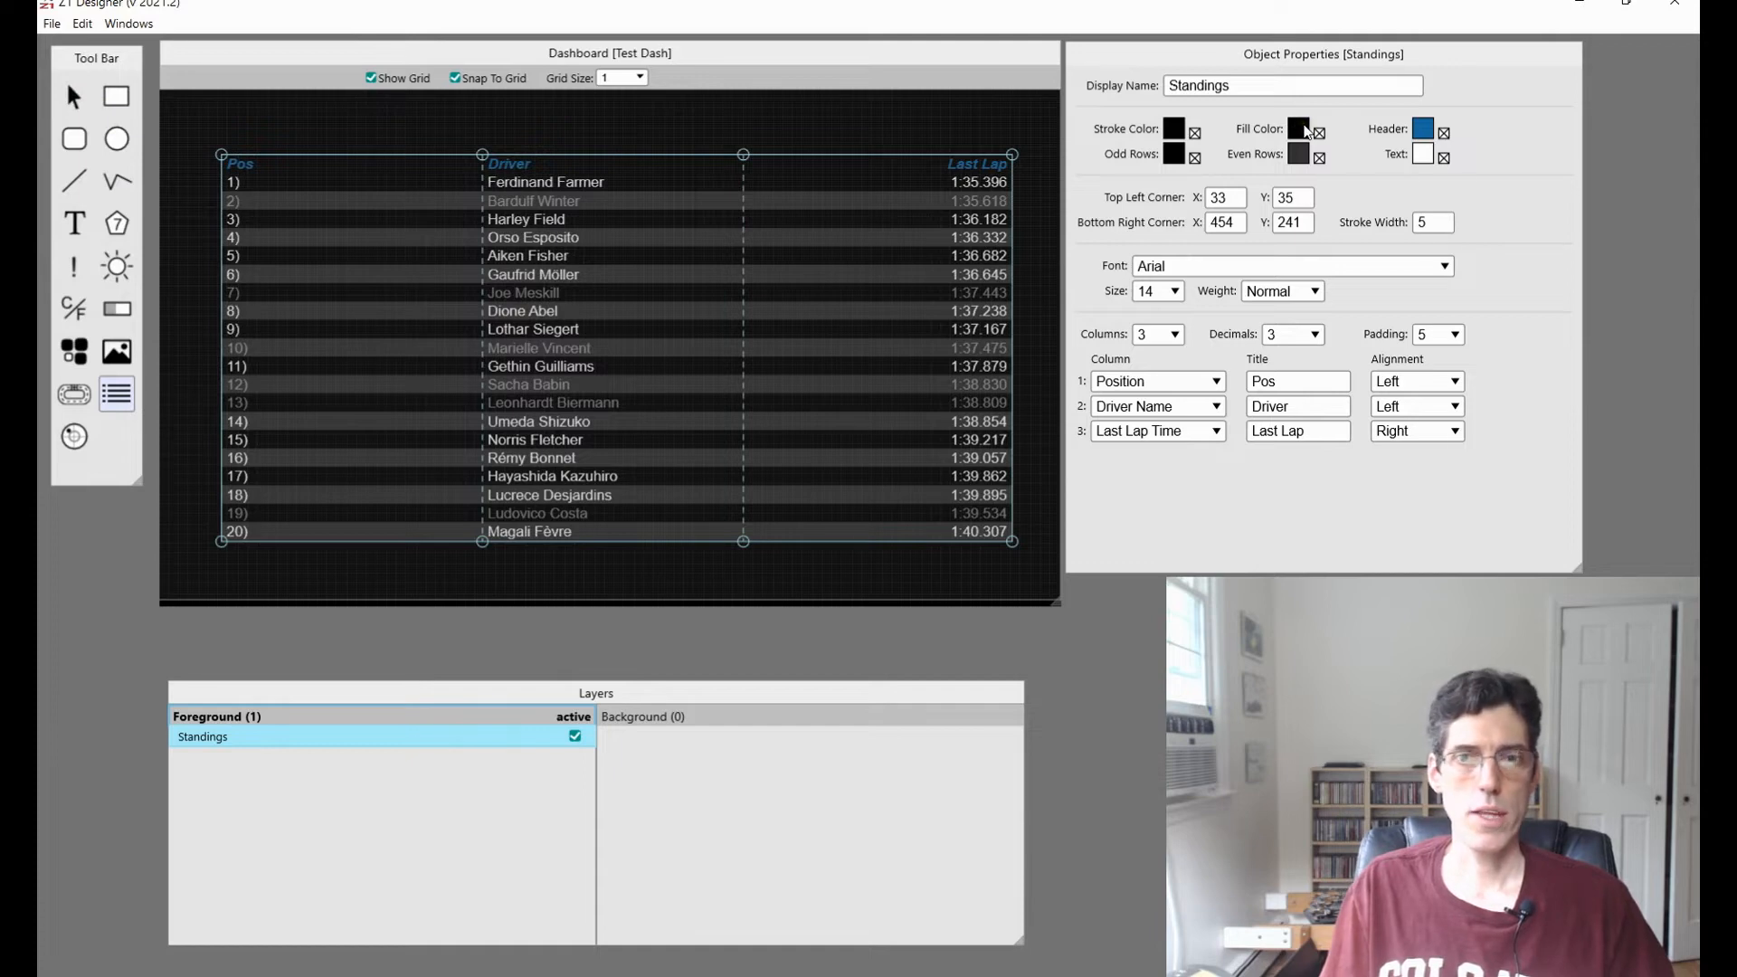
click(1298, 130)
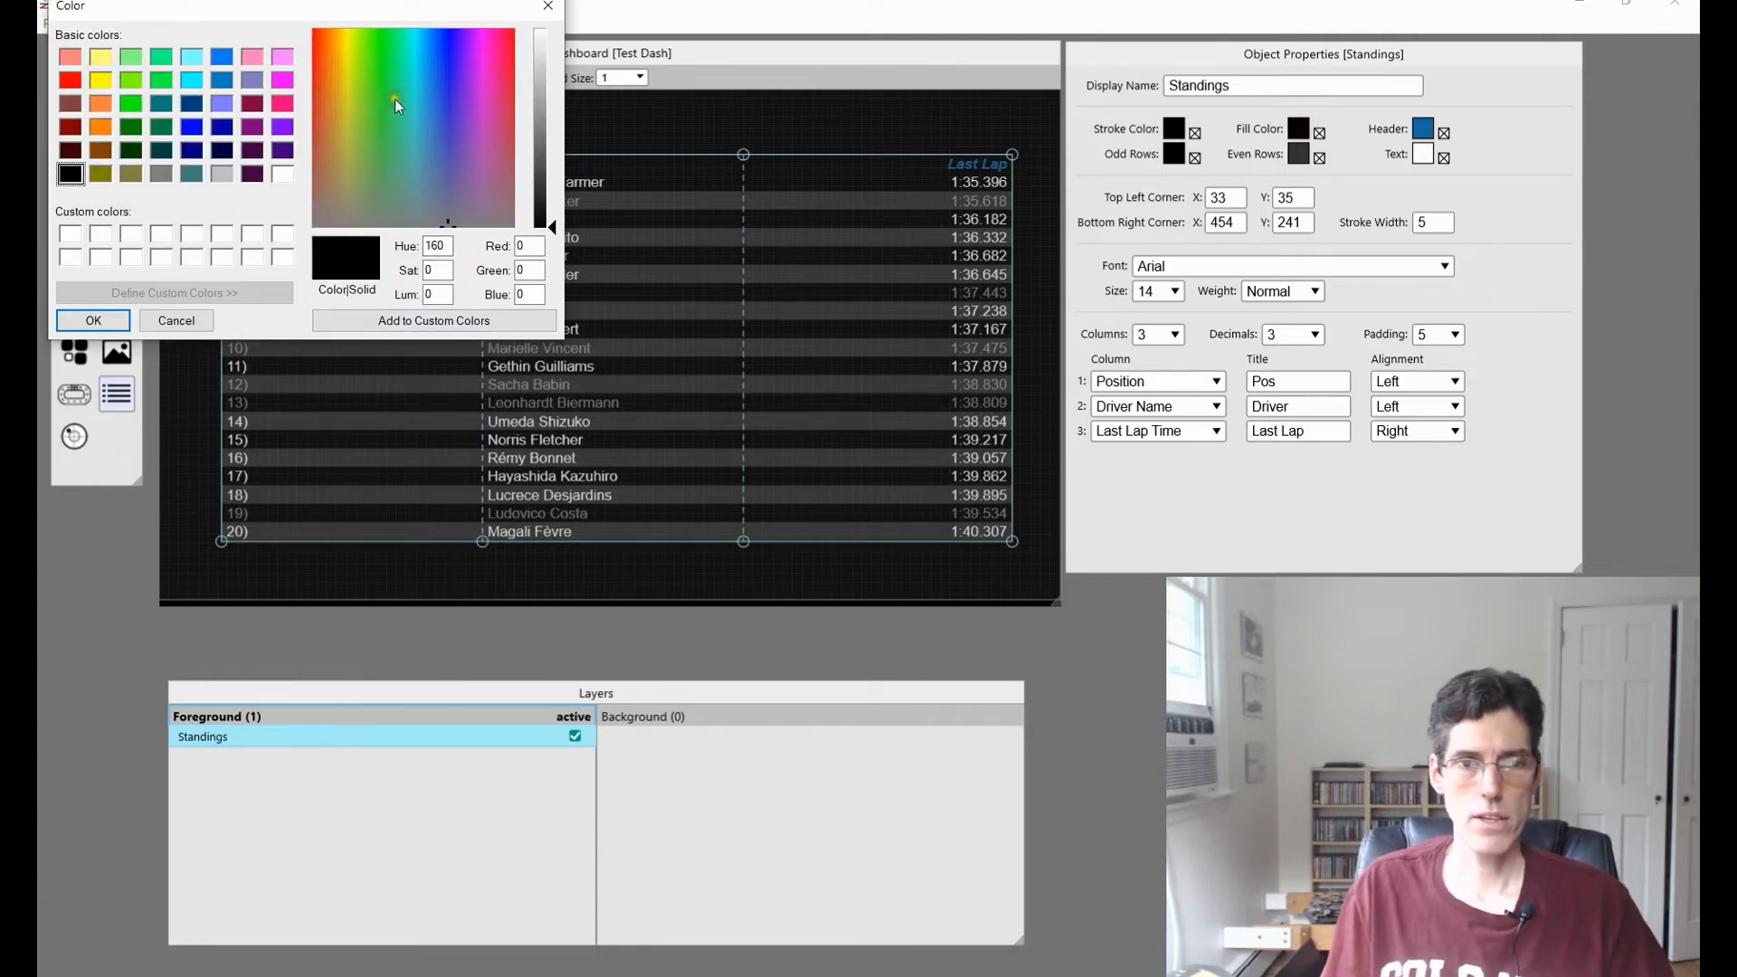
click(161, 320)
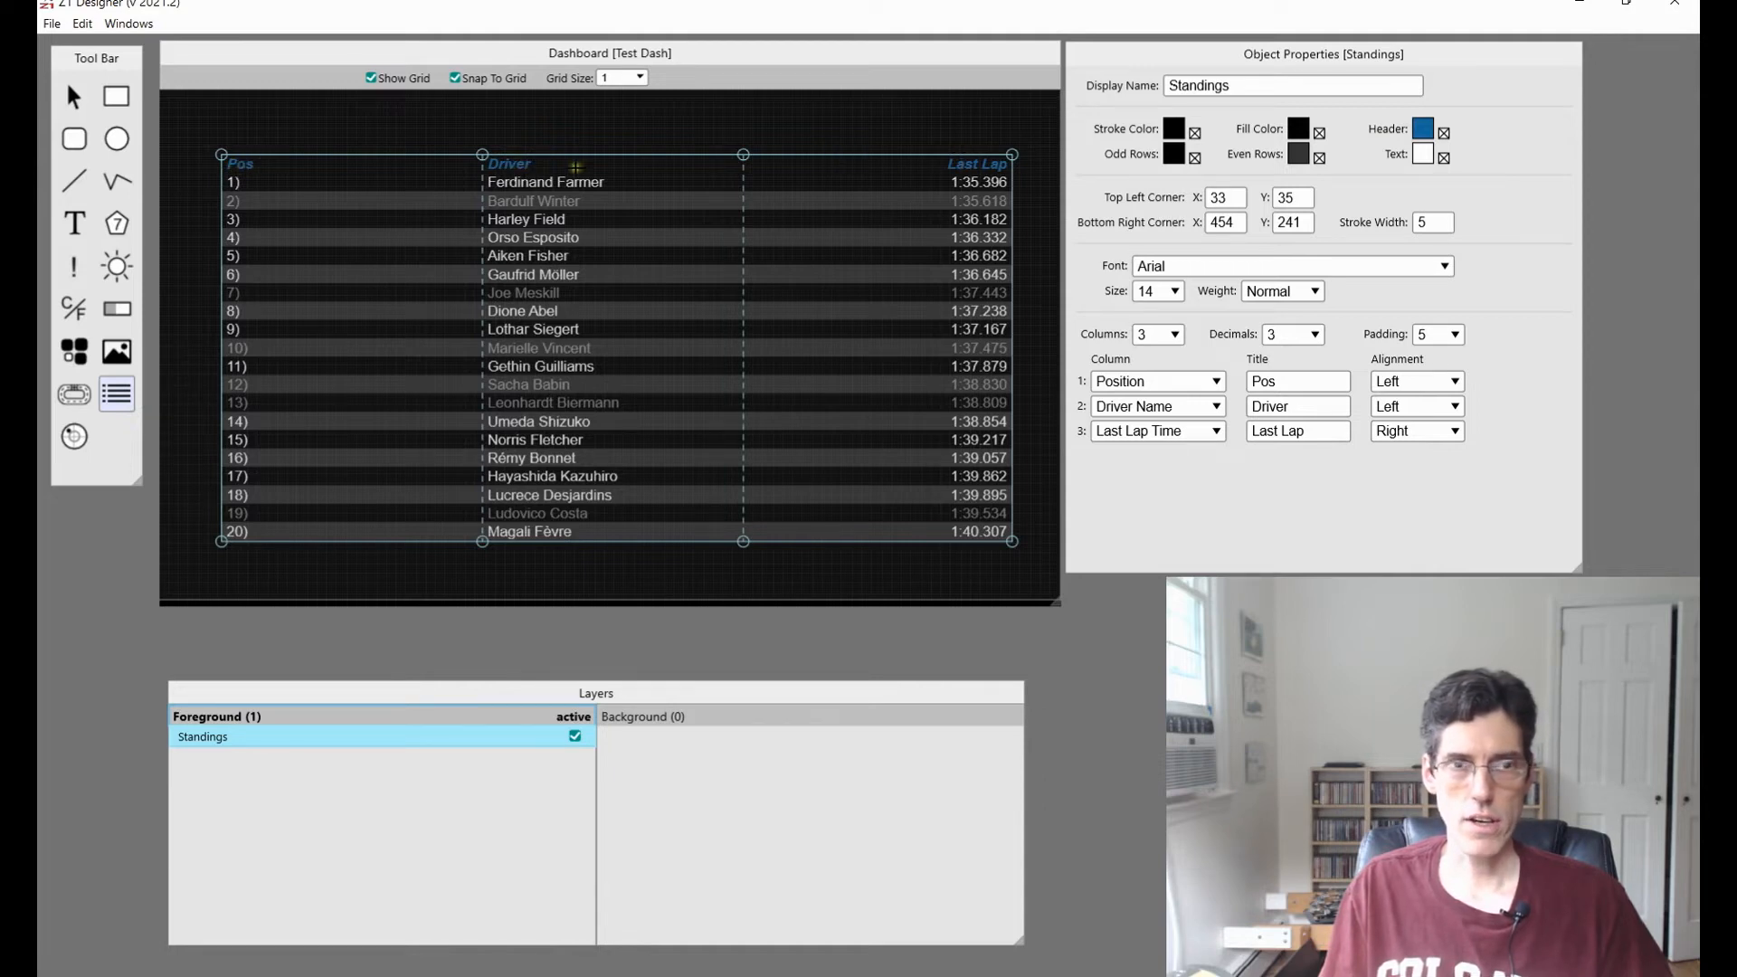
Set the standings table's header color to a dark magenta.
click(1422, 128)
click(493, 100)
click(94, 320)
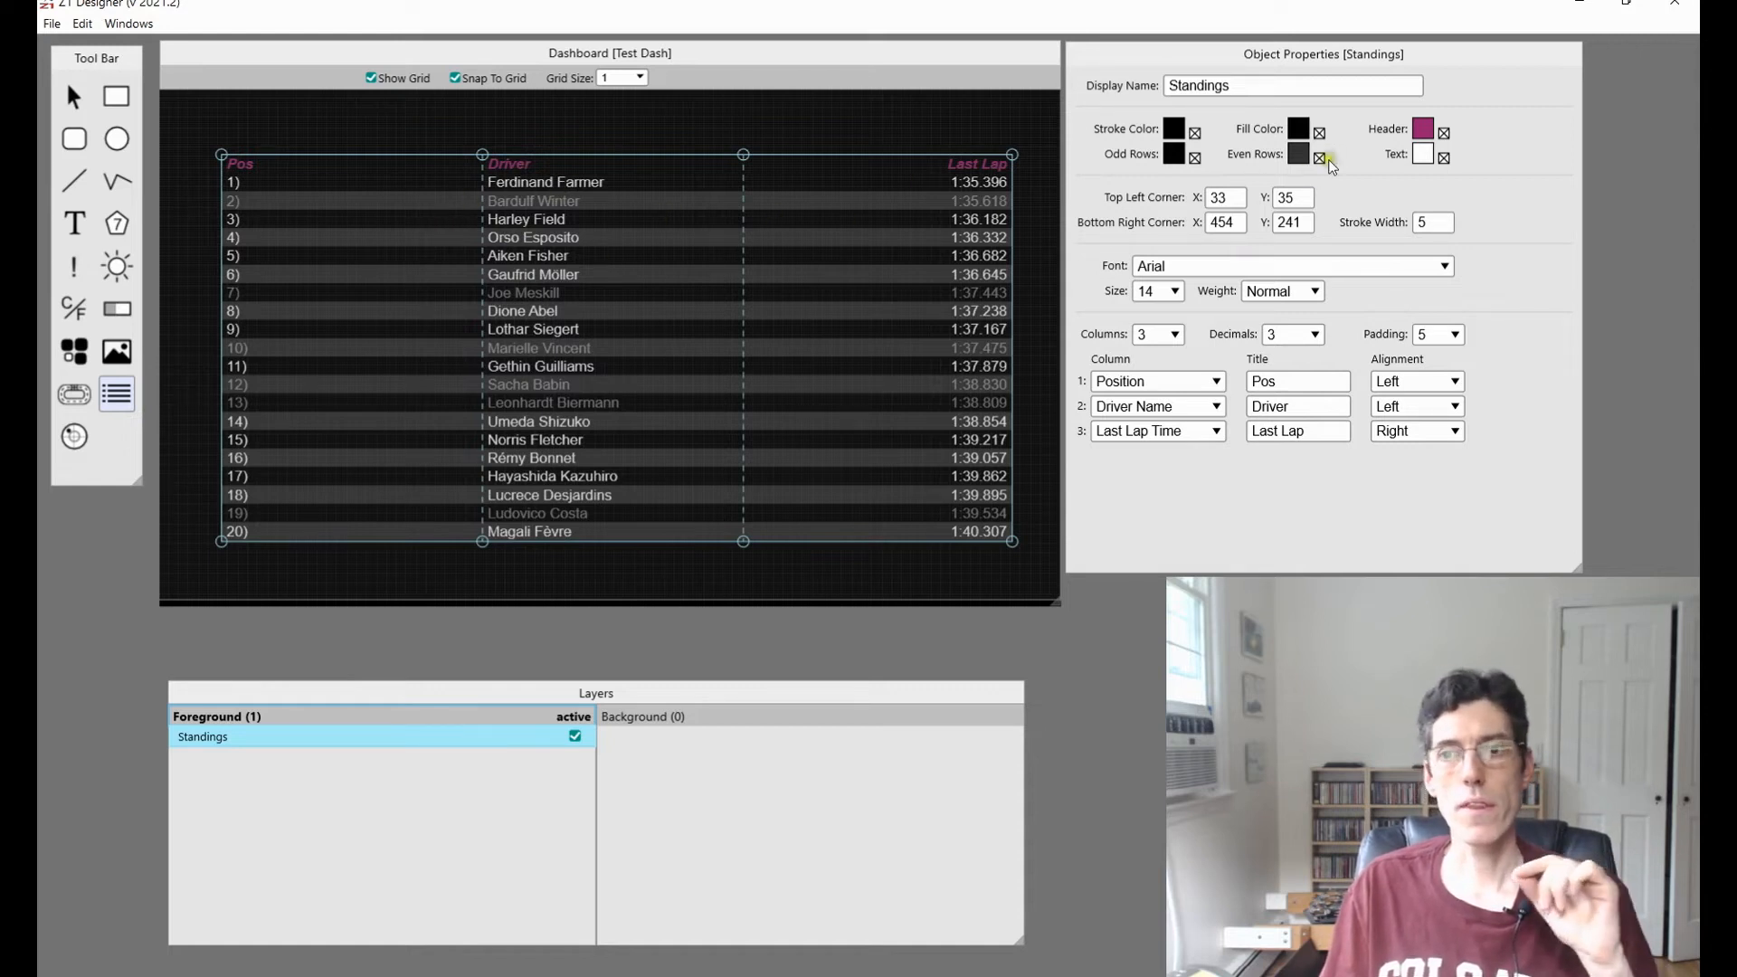
click(1424, 156)
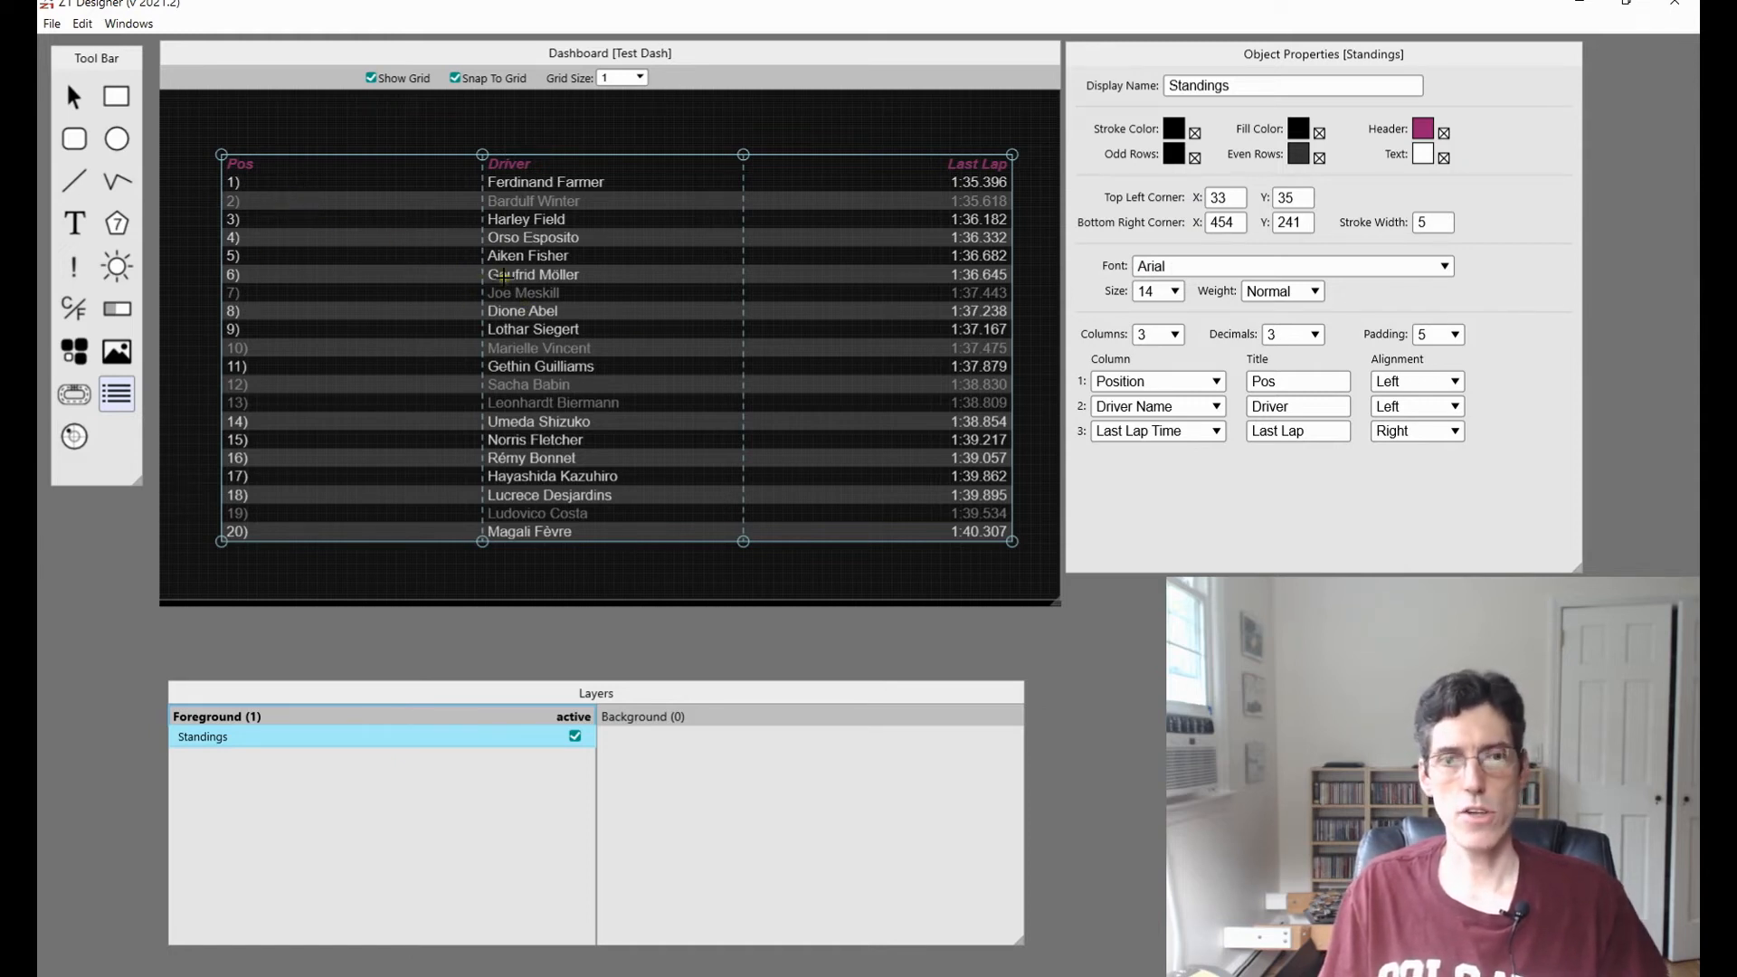
Set the standings table's font size to 18 and return it to 14.
click(1175, 291)
click(1162, 373)
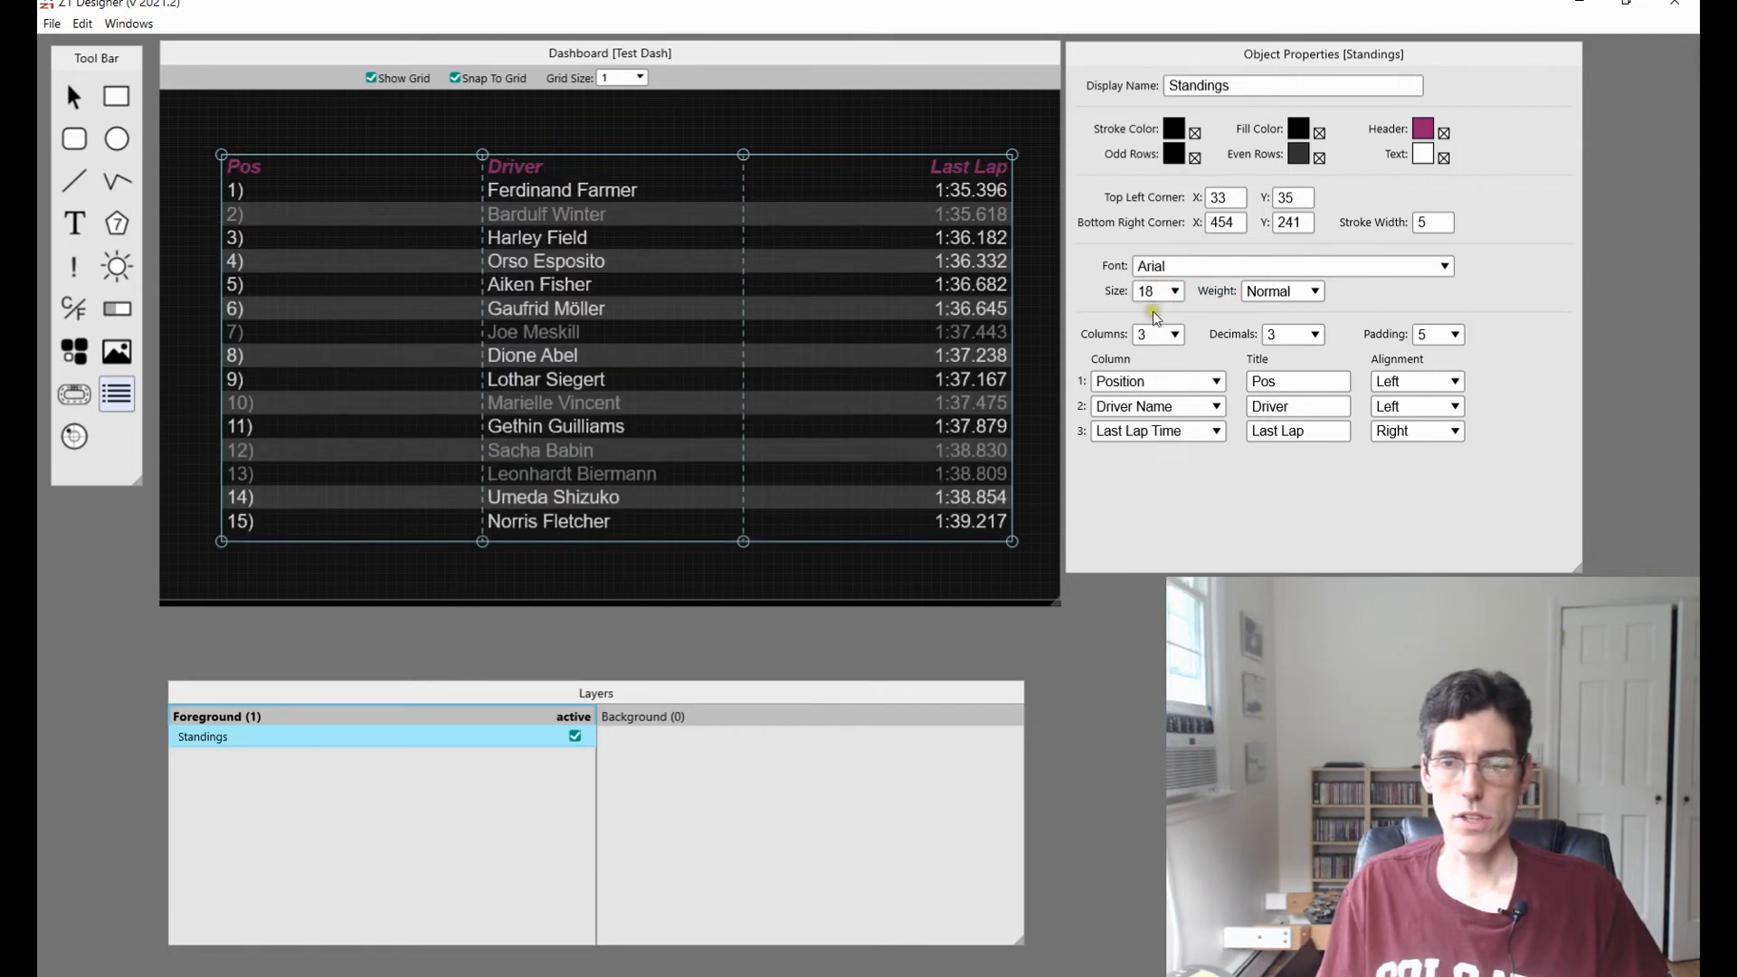
click(1170, 294)
click(1153, 246)
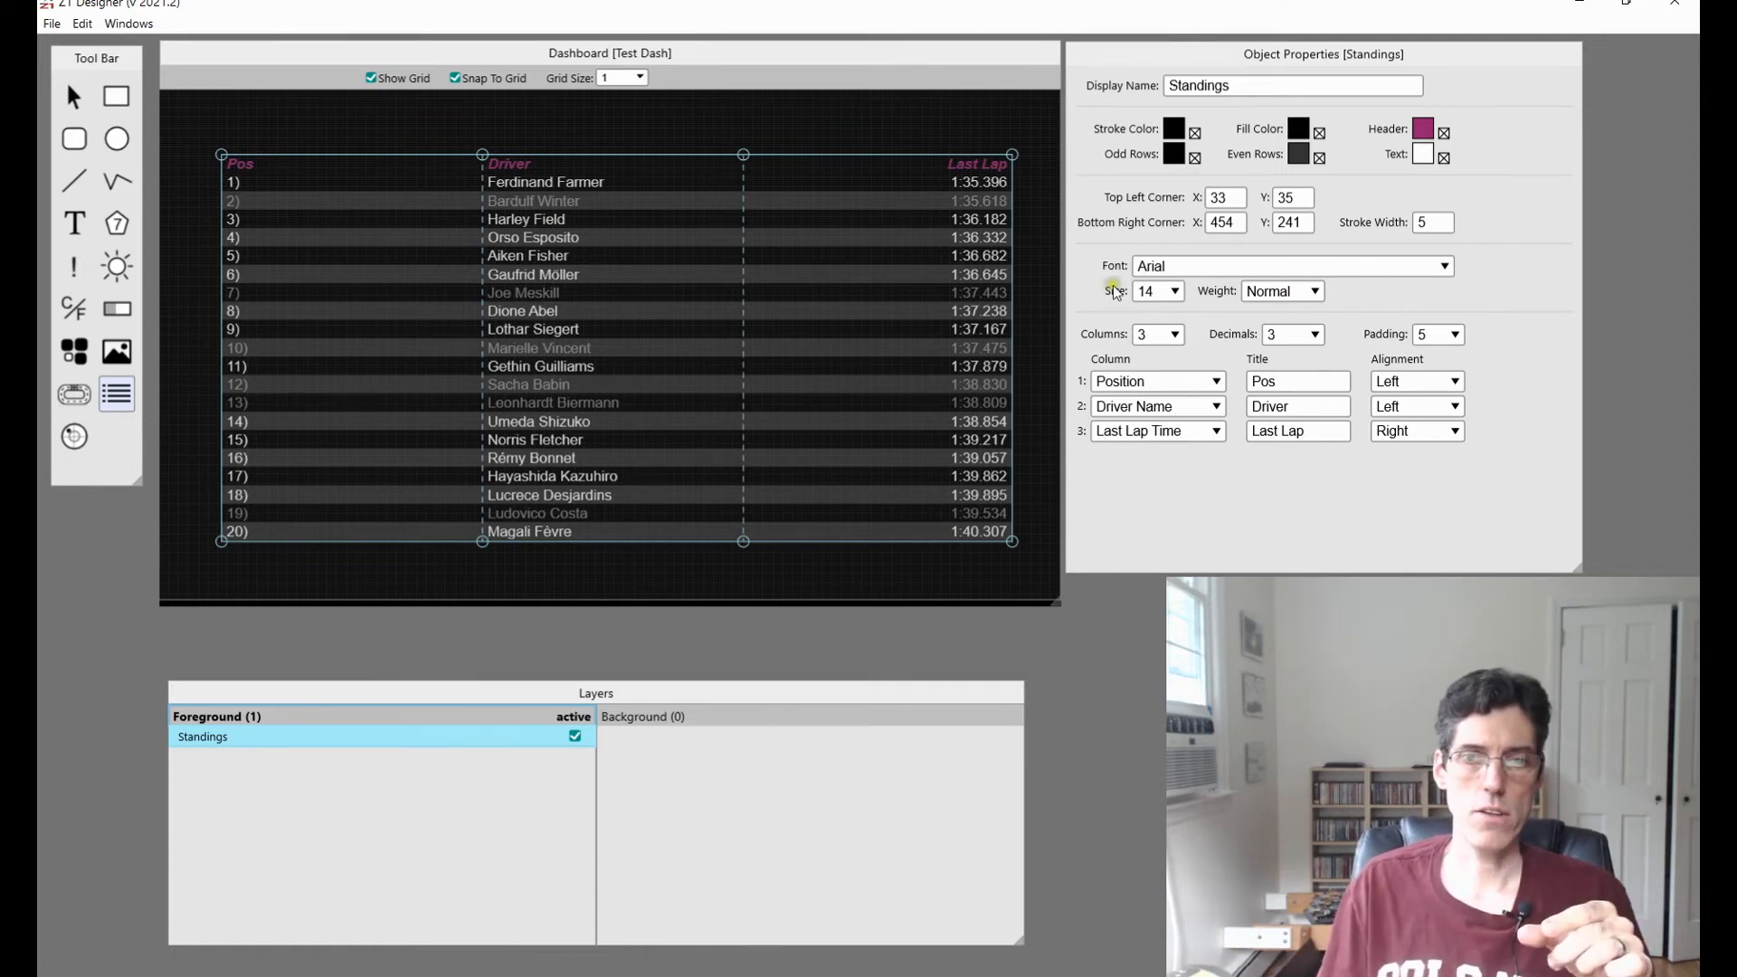
Enlarge the dashboard window to preview how many standings rows fit, and shrink it back to about its former size.
click(78, 98)
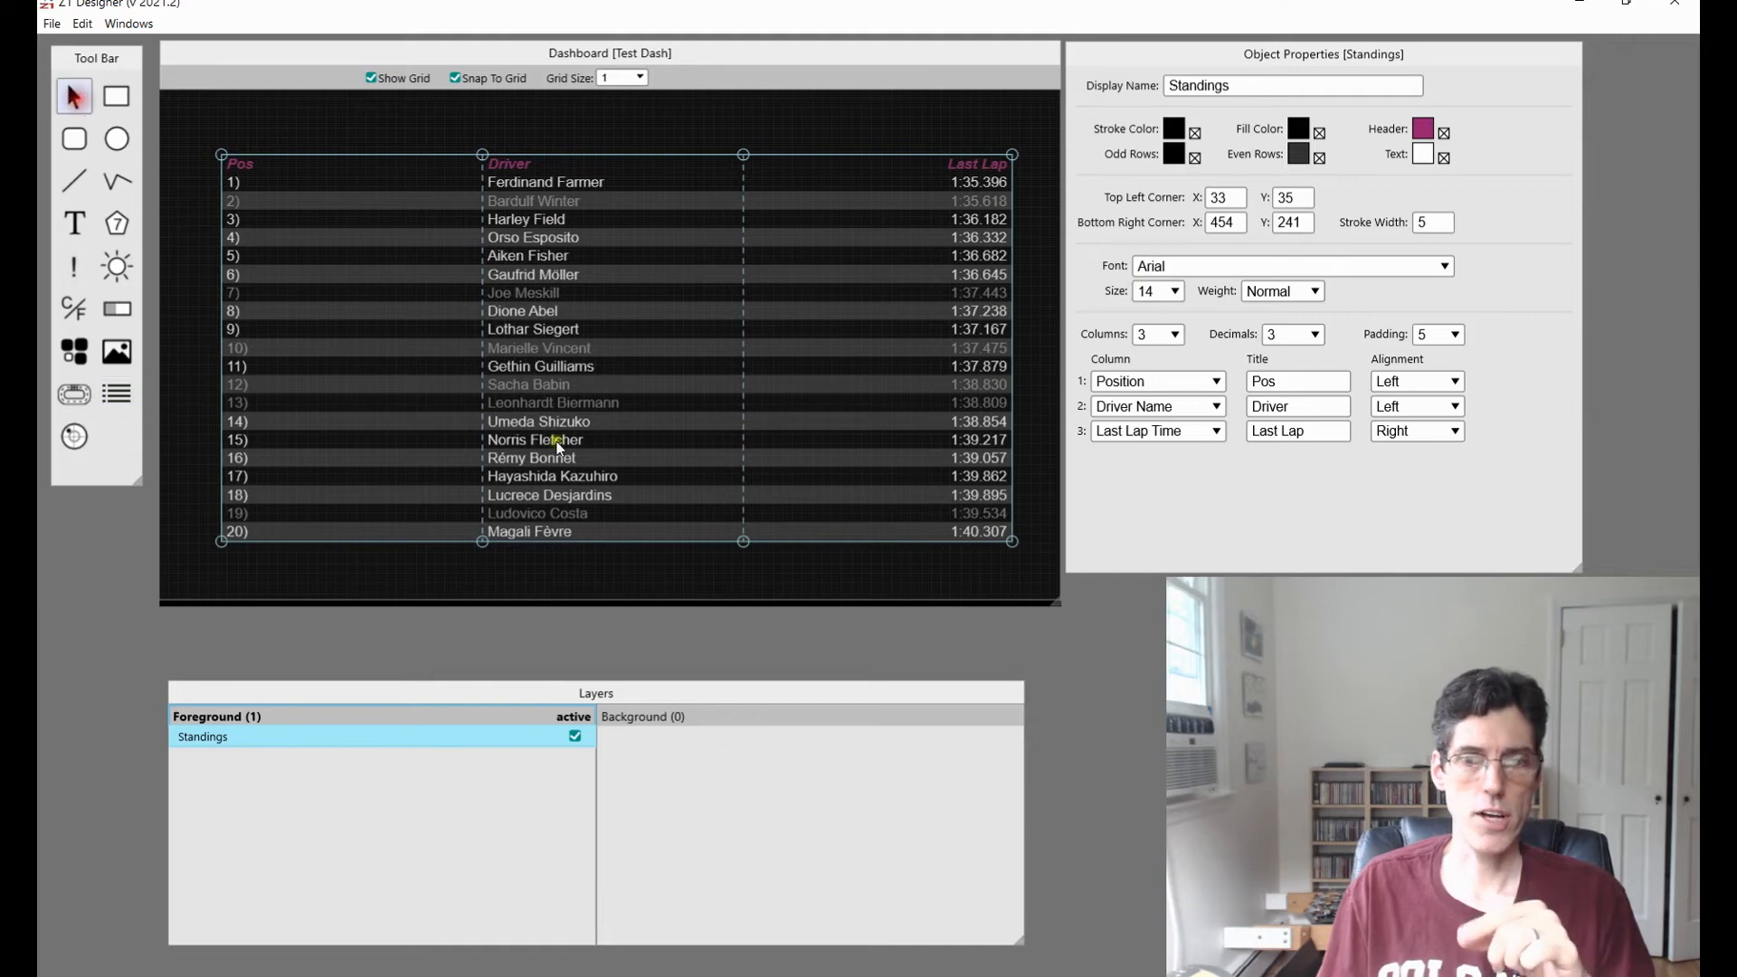
click(1064, 615)
drag(1064, 615, 1489, 814)
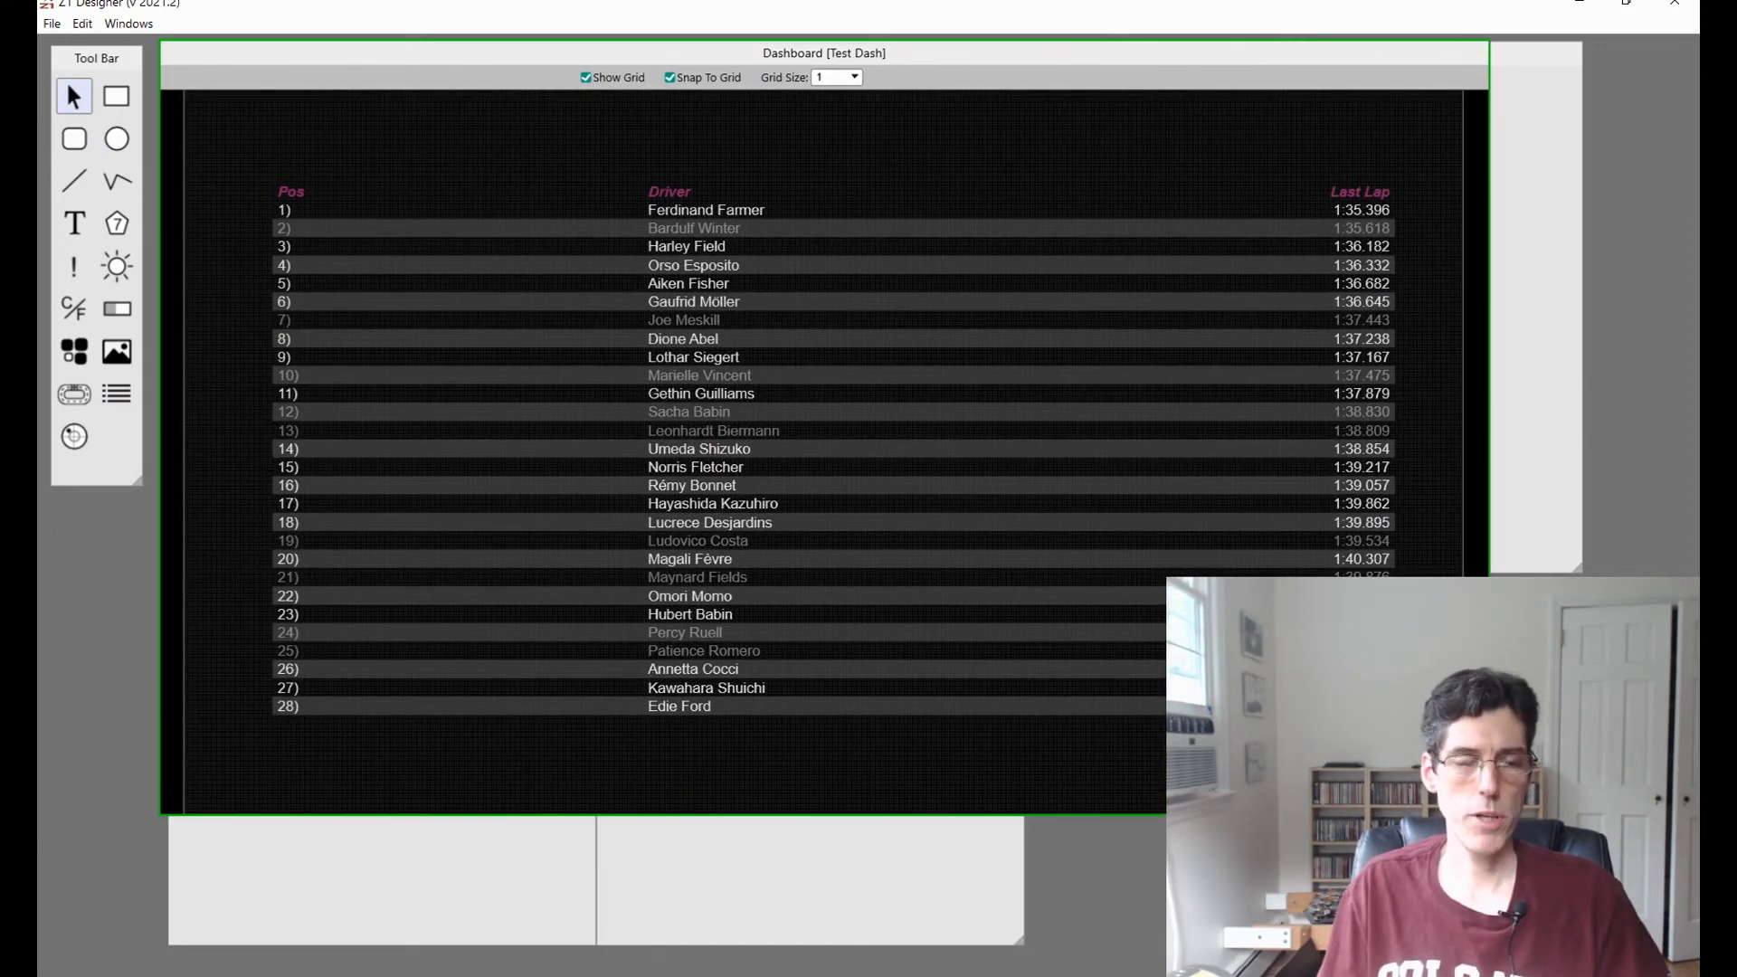
drag(1489, 814, 1061, 600)
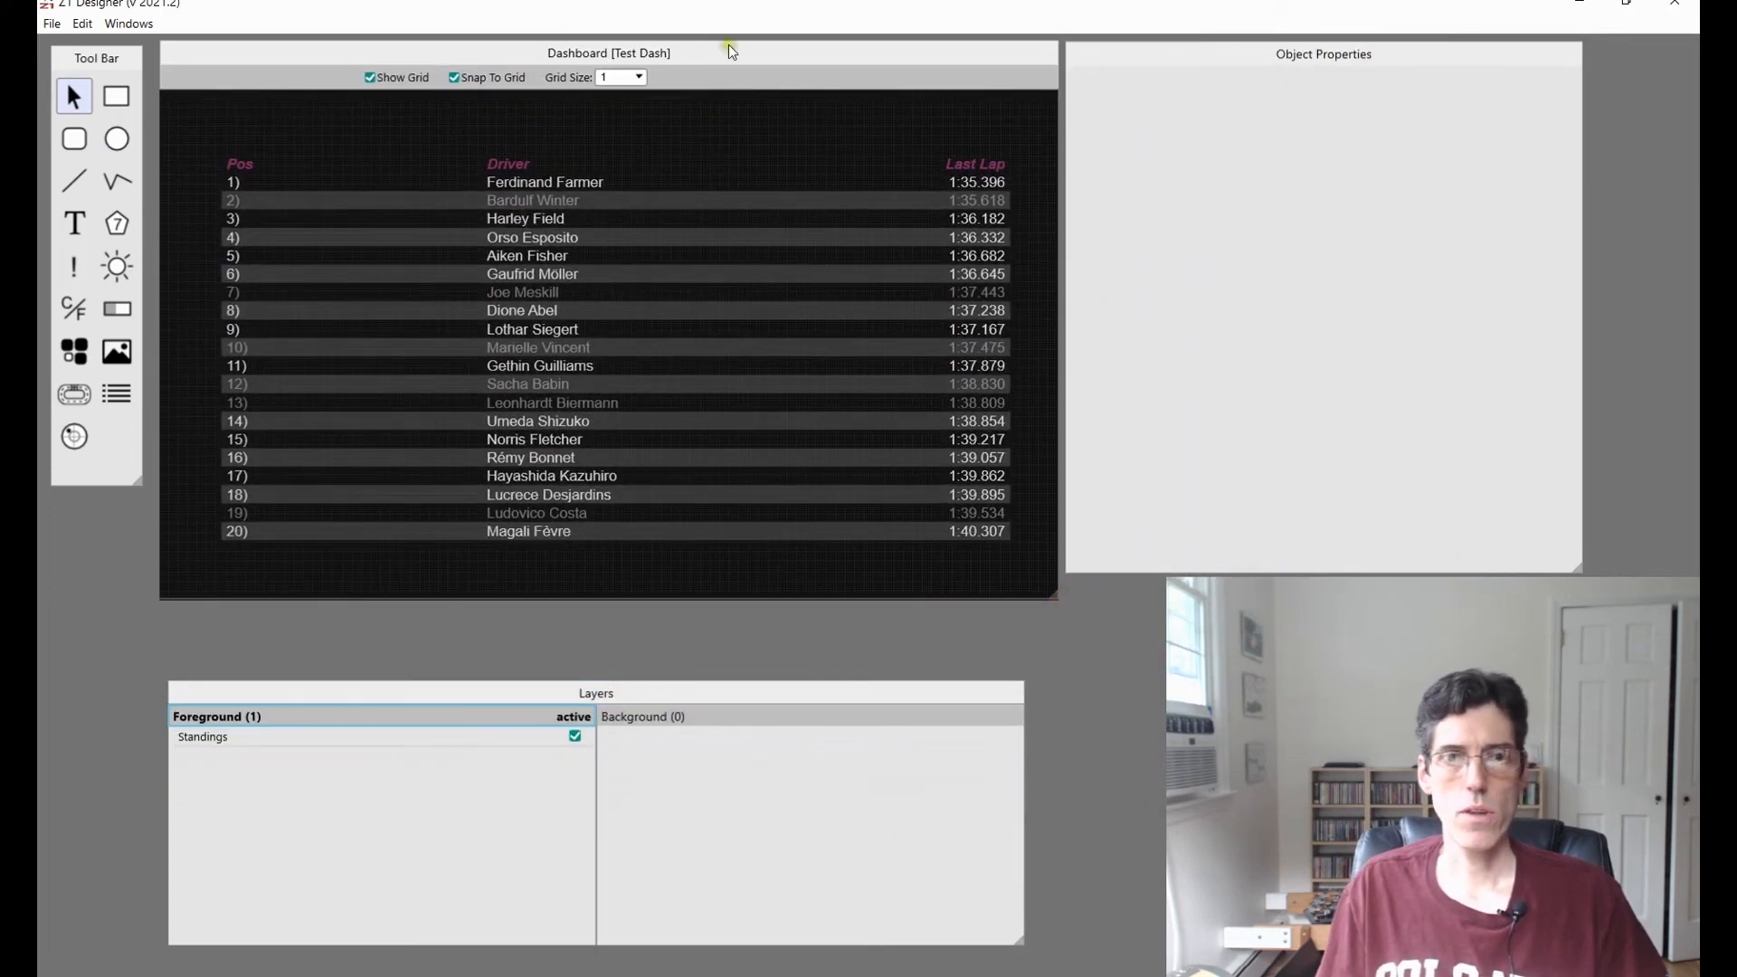
Select the standings table and set its number of columns to 6.
click(468, 288)
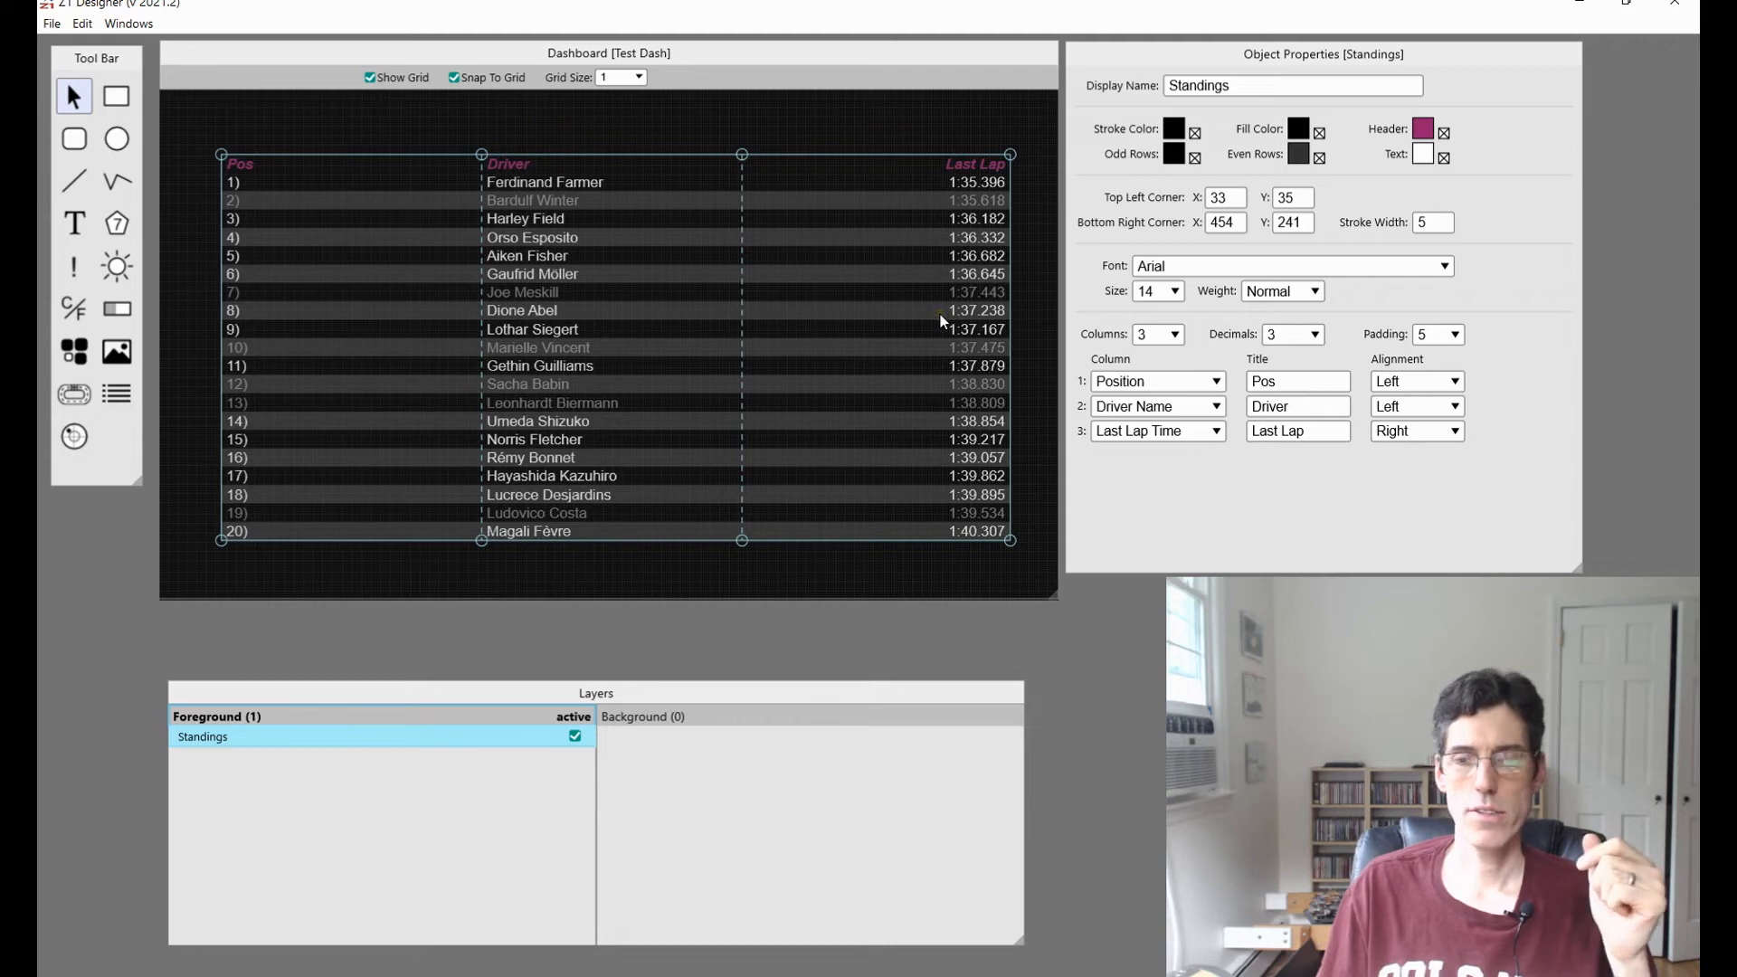
click(1148, 337)
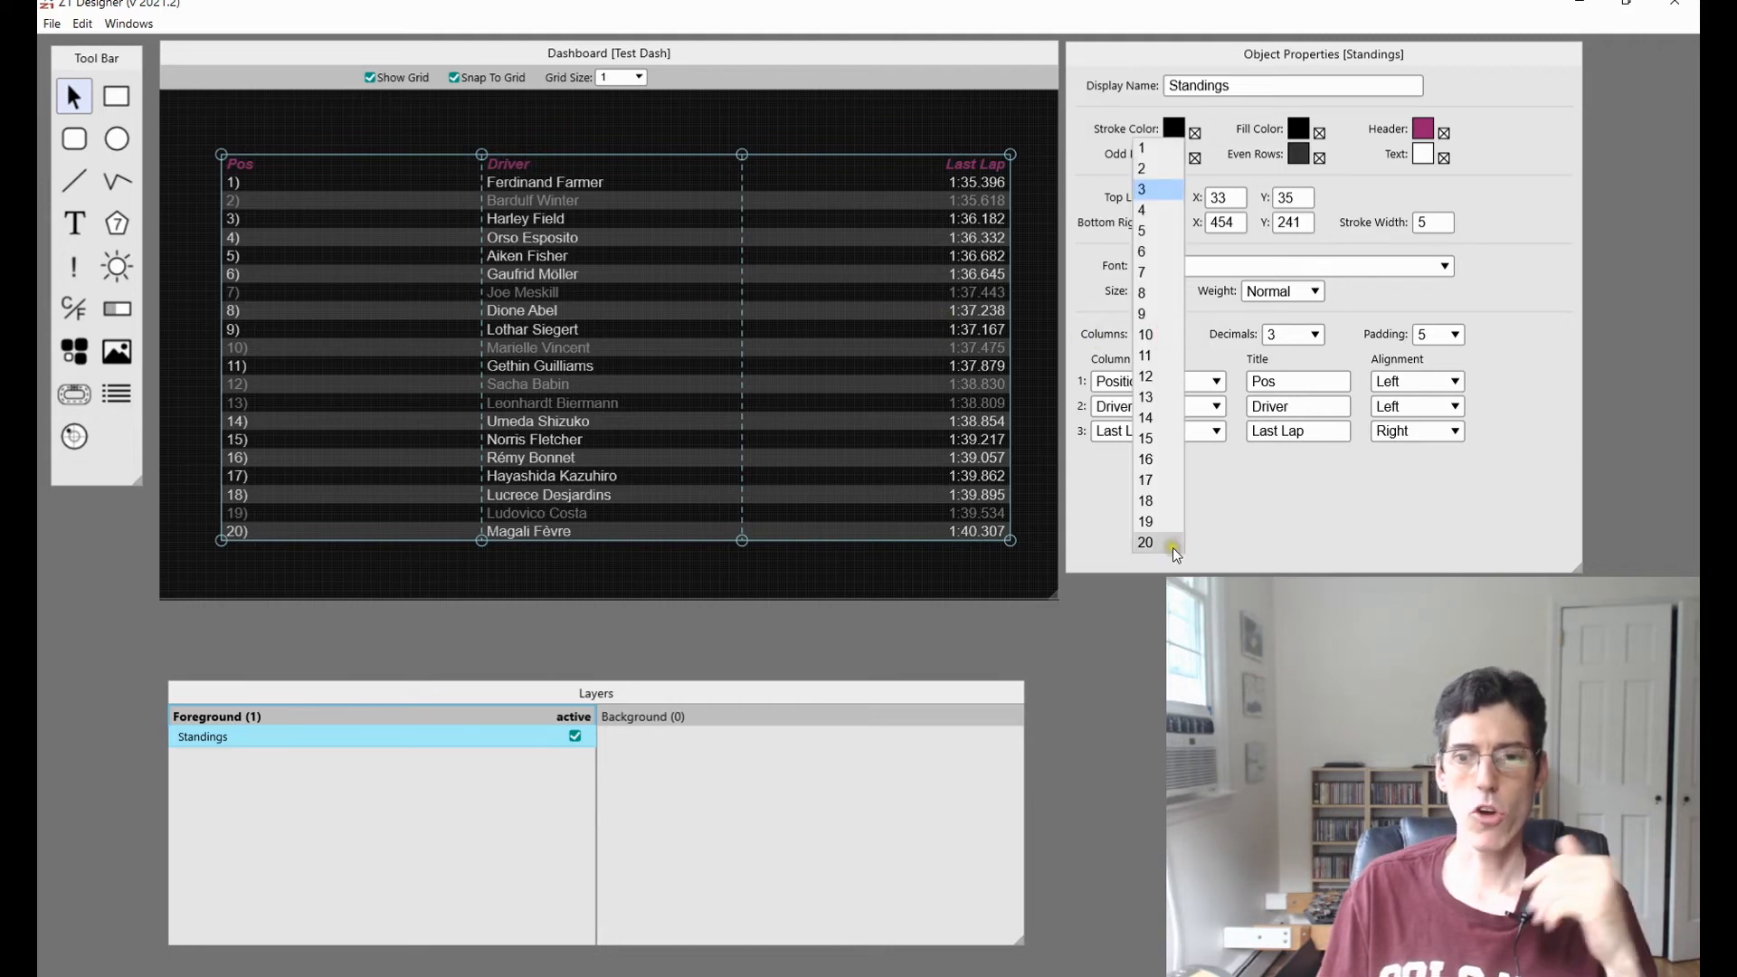
click(1144, 191)
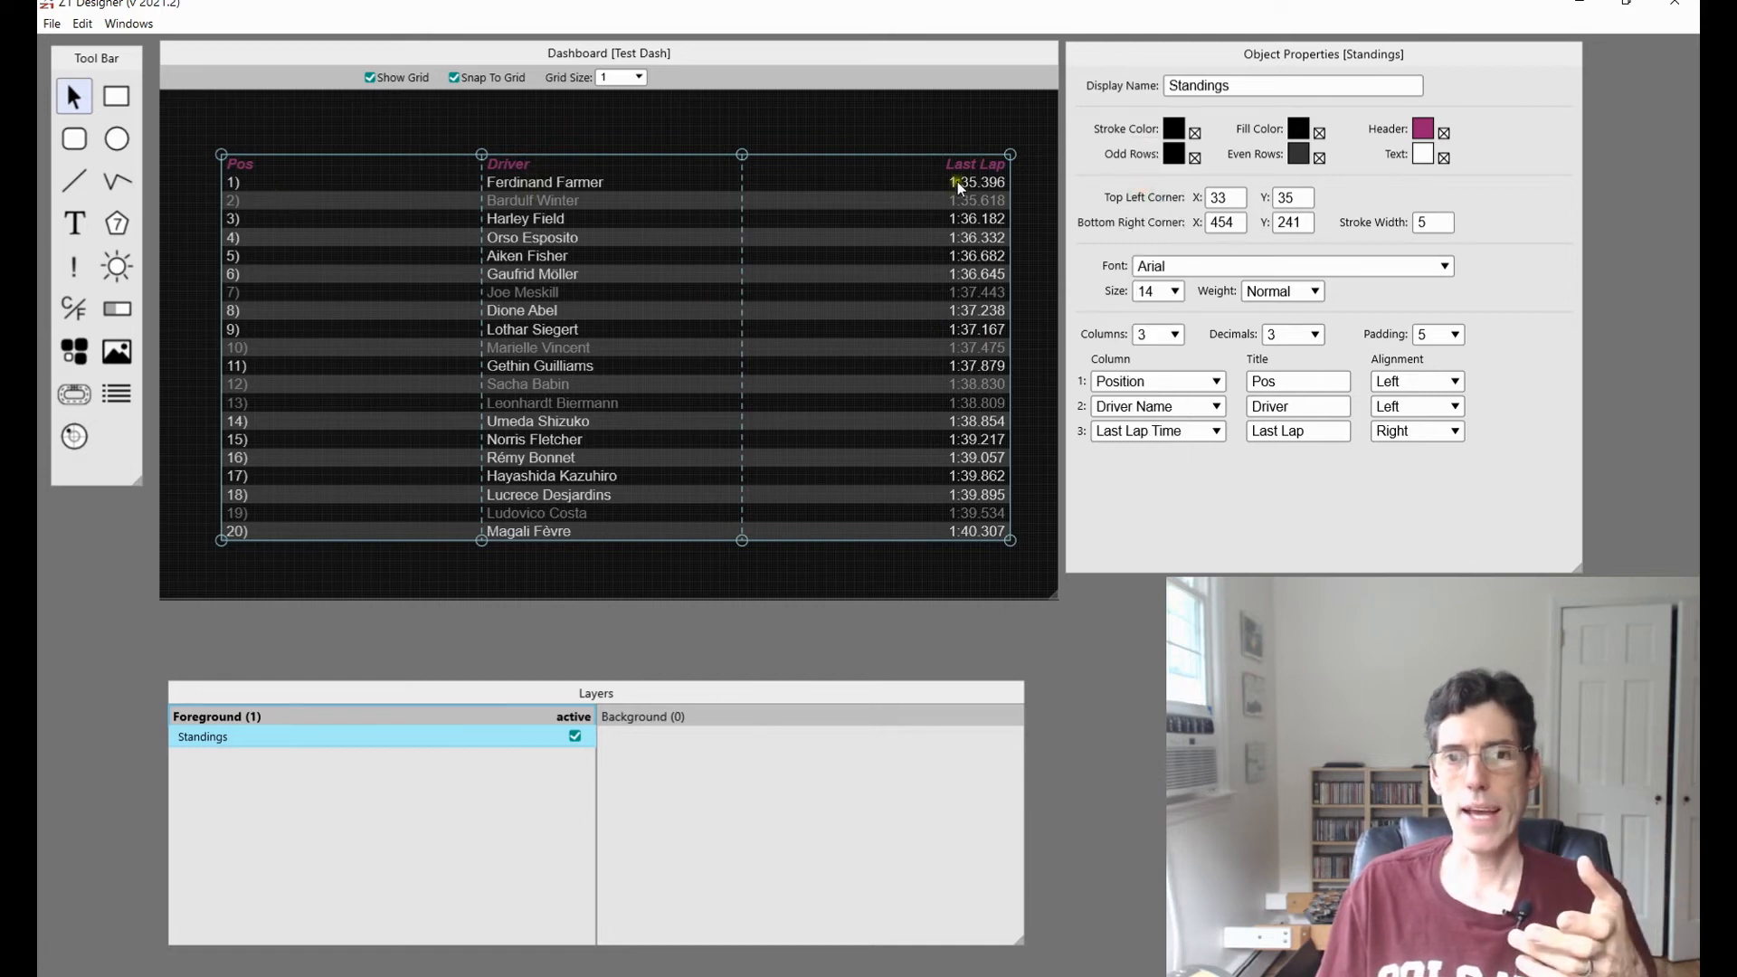
click(1178, 333)
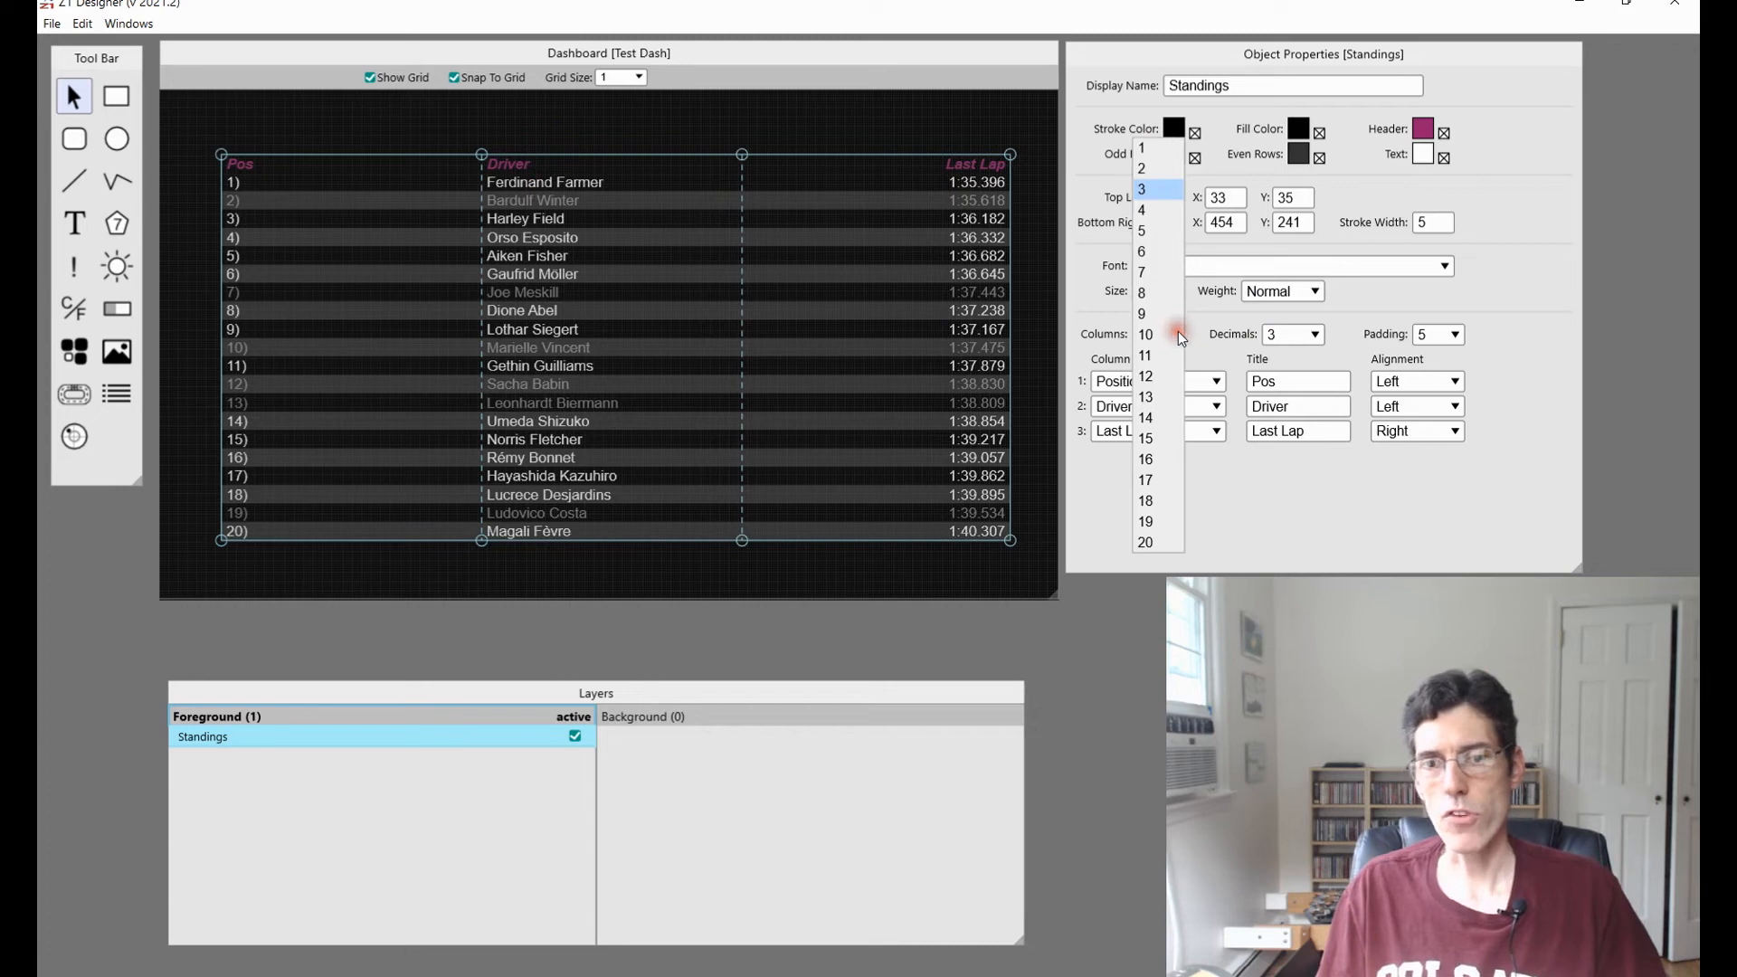
click(1150, 252)
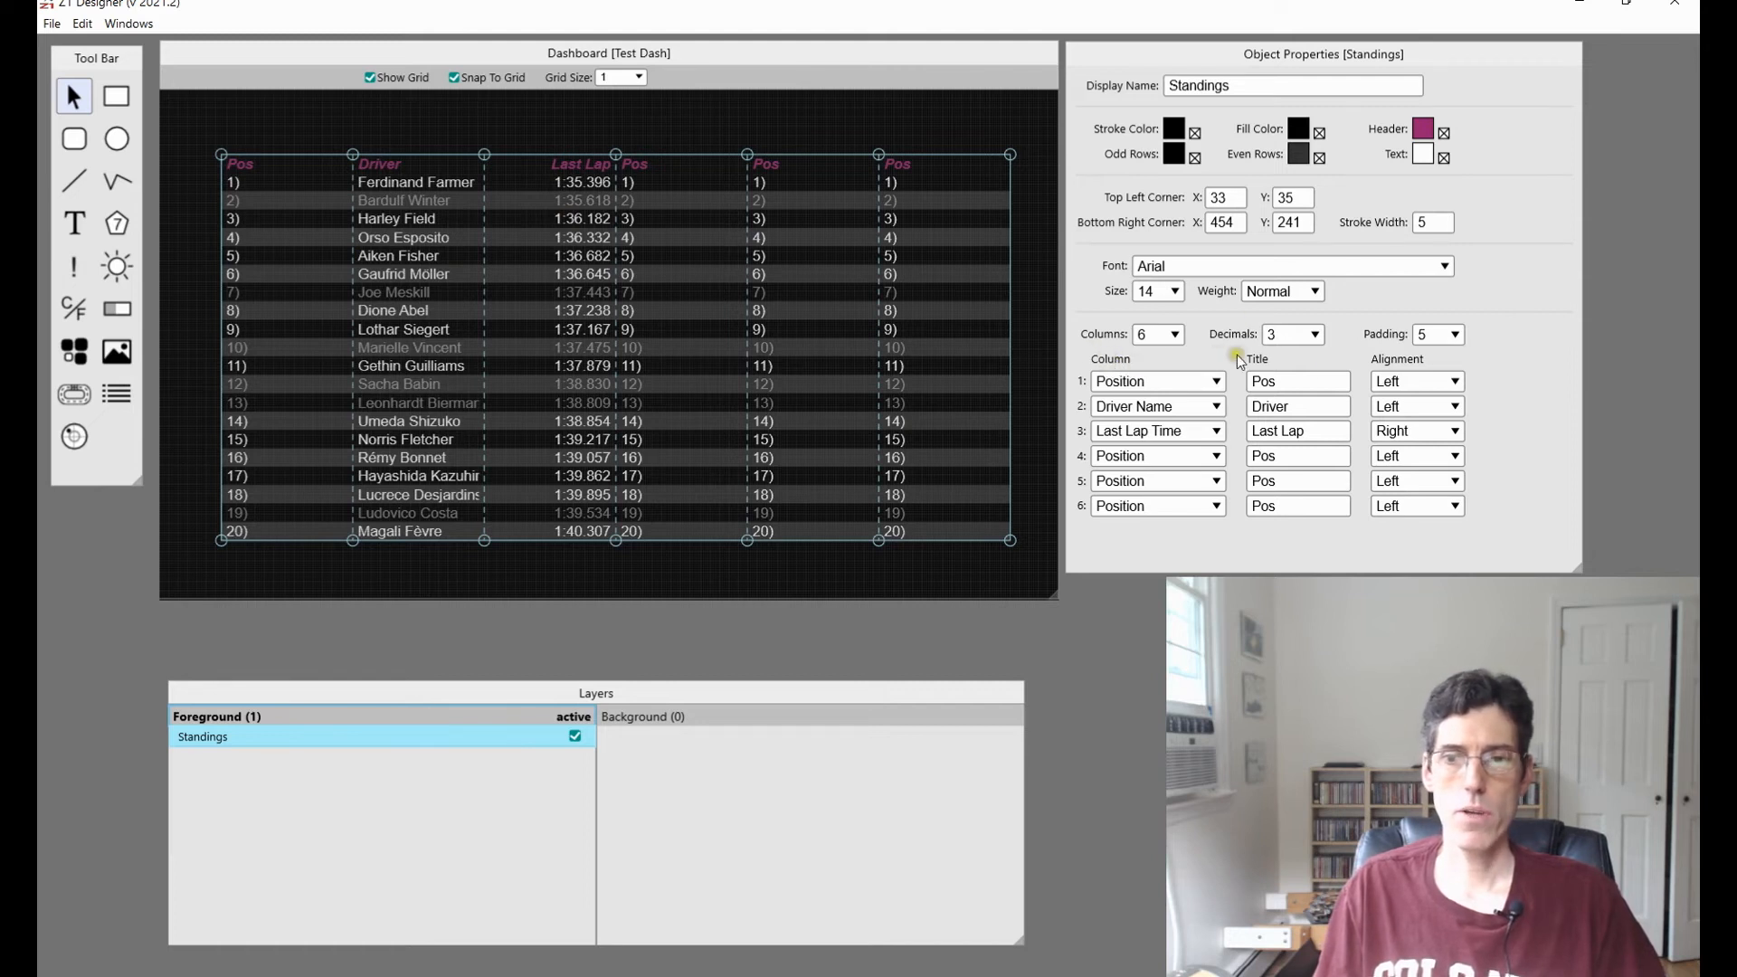
Set the standings table's column 4 to Car Number and column 5 to Fast Lap Time.
click(1152, 456)
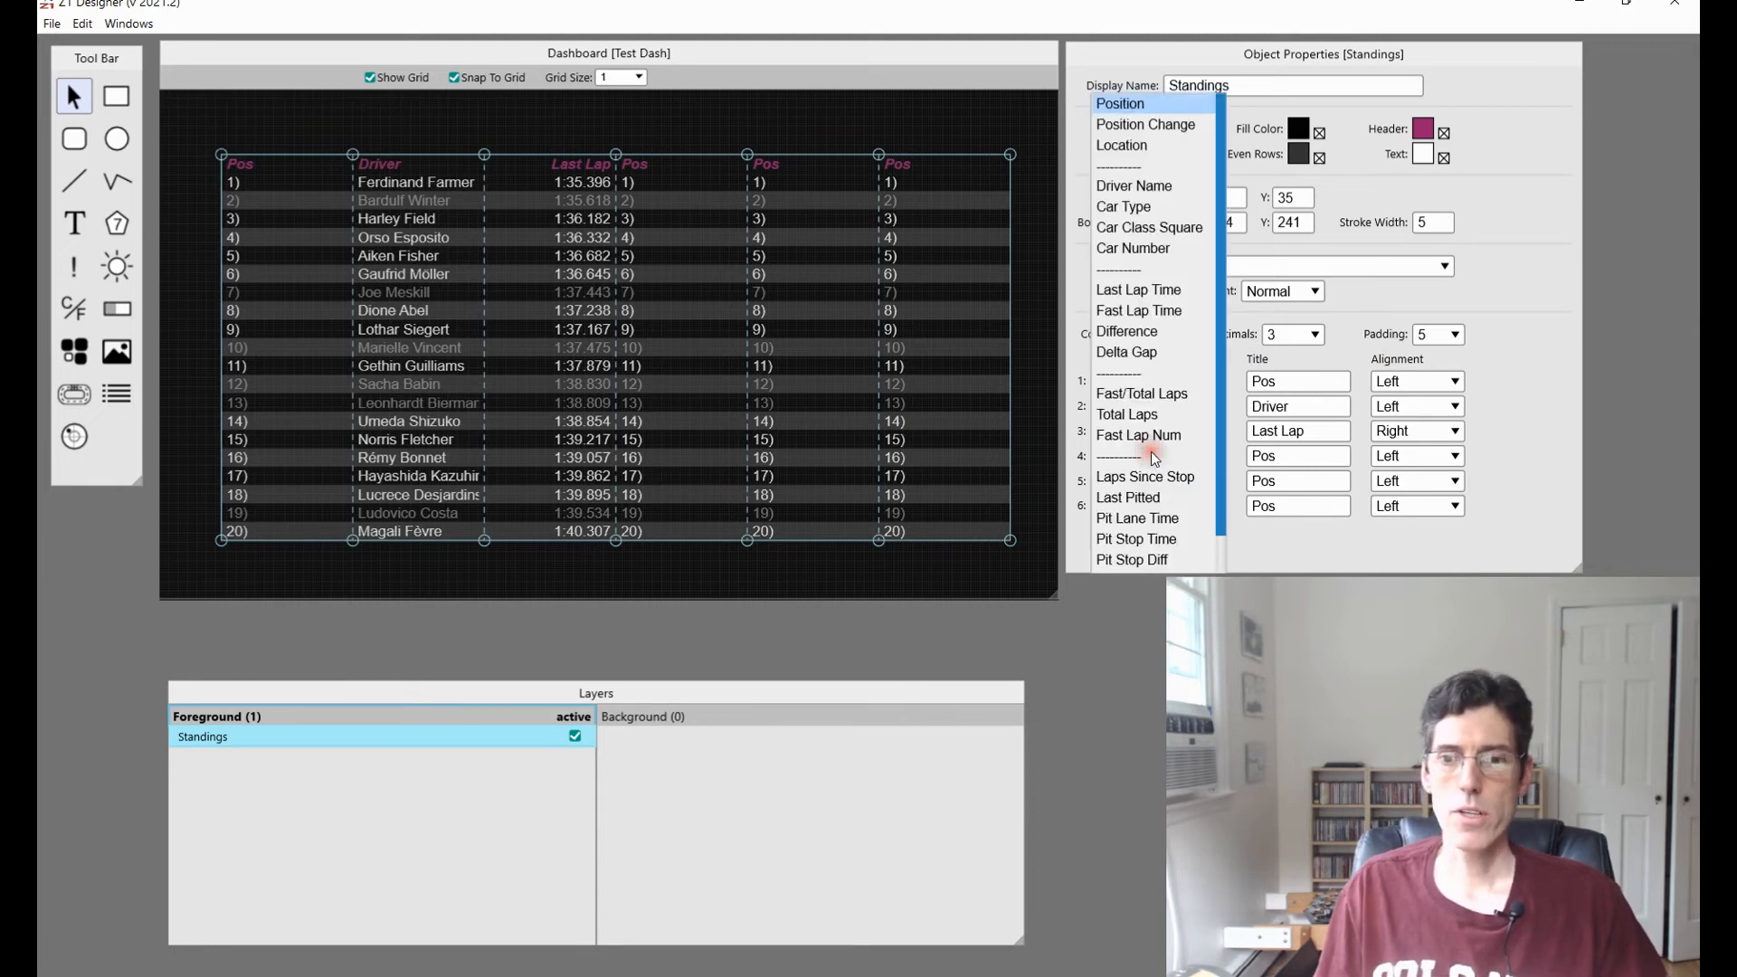
click(1176, 246)
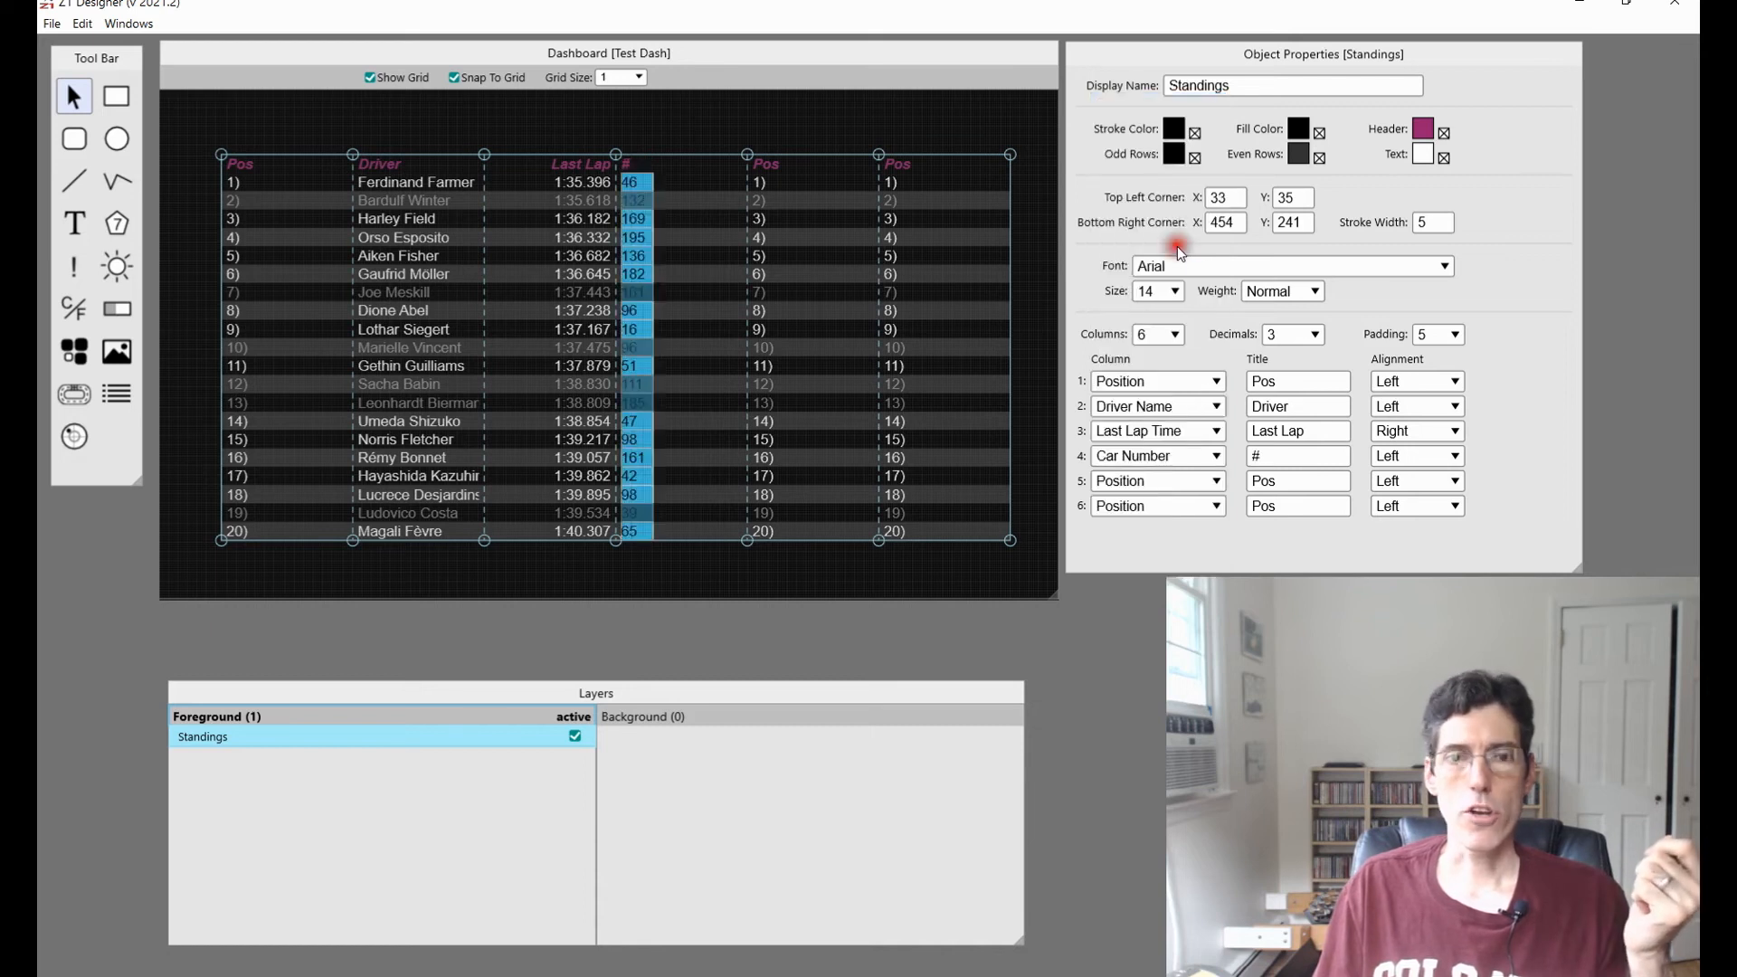
click(1181, 481)
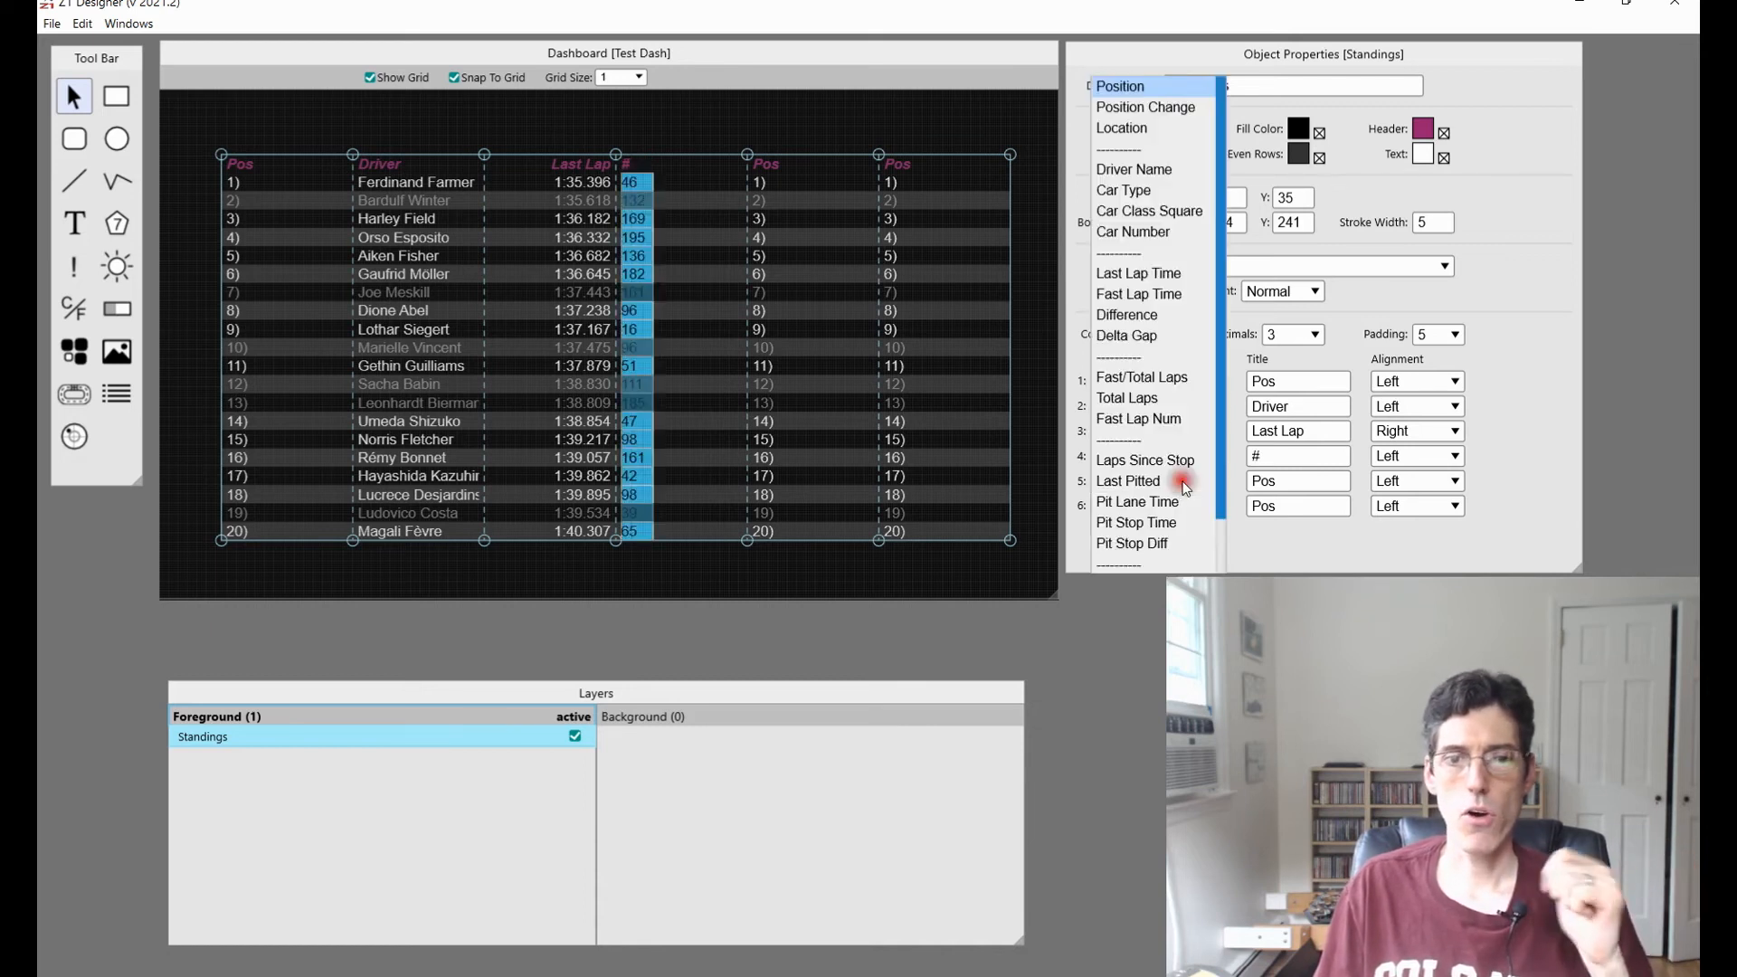
click(1169, 418)
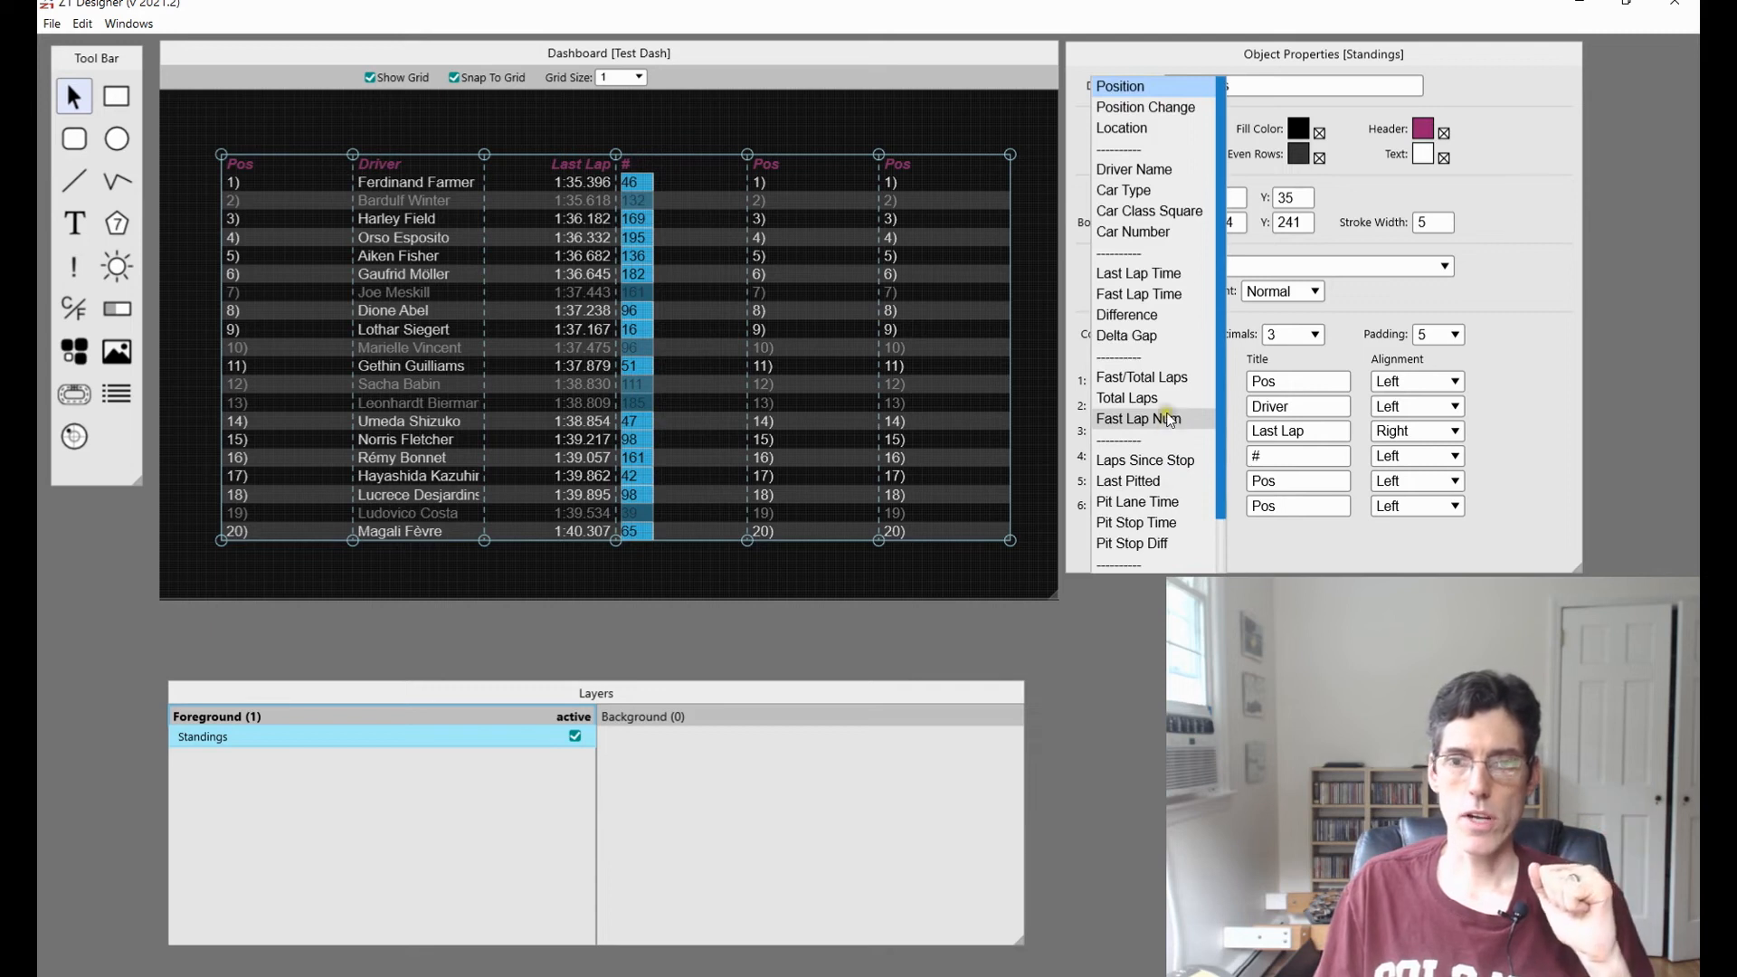
click(1154, 295)
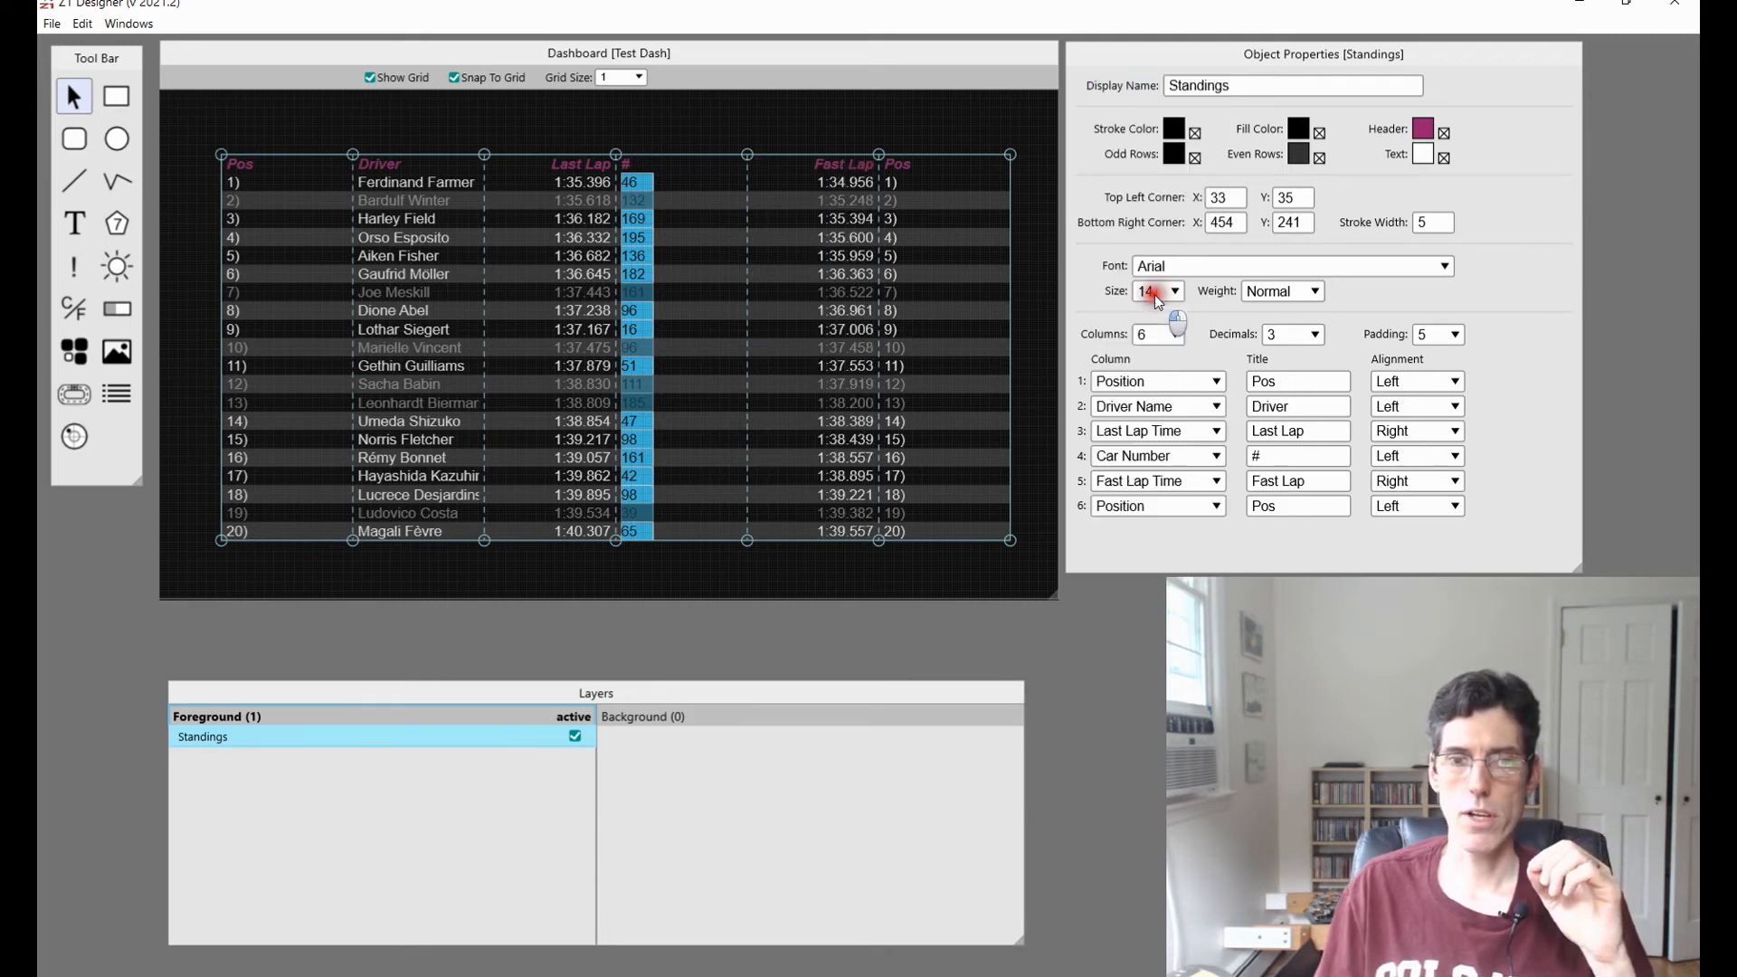
Set the standings table's column 6 to Pit Stop Time and change column 4's title to Car Number.
click(1147, 506)
scroll(1162, 425, down, 1)
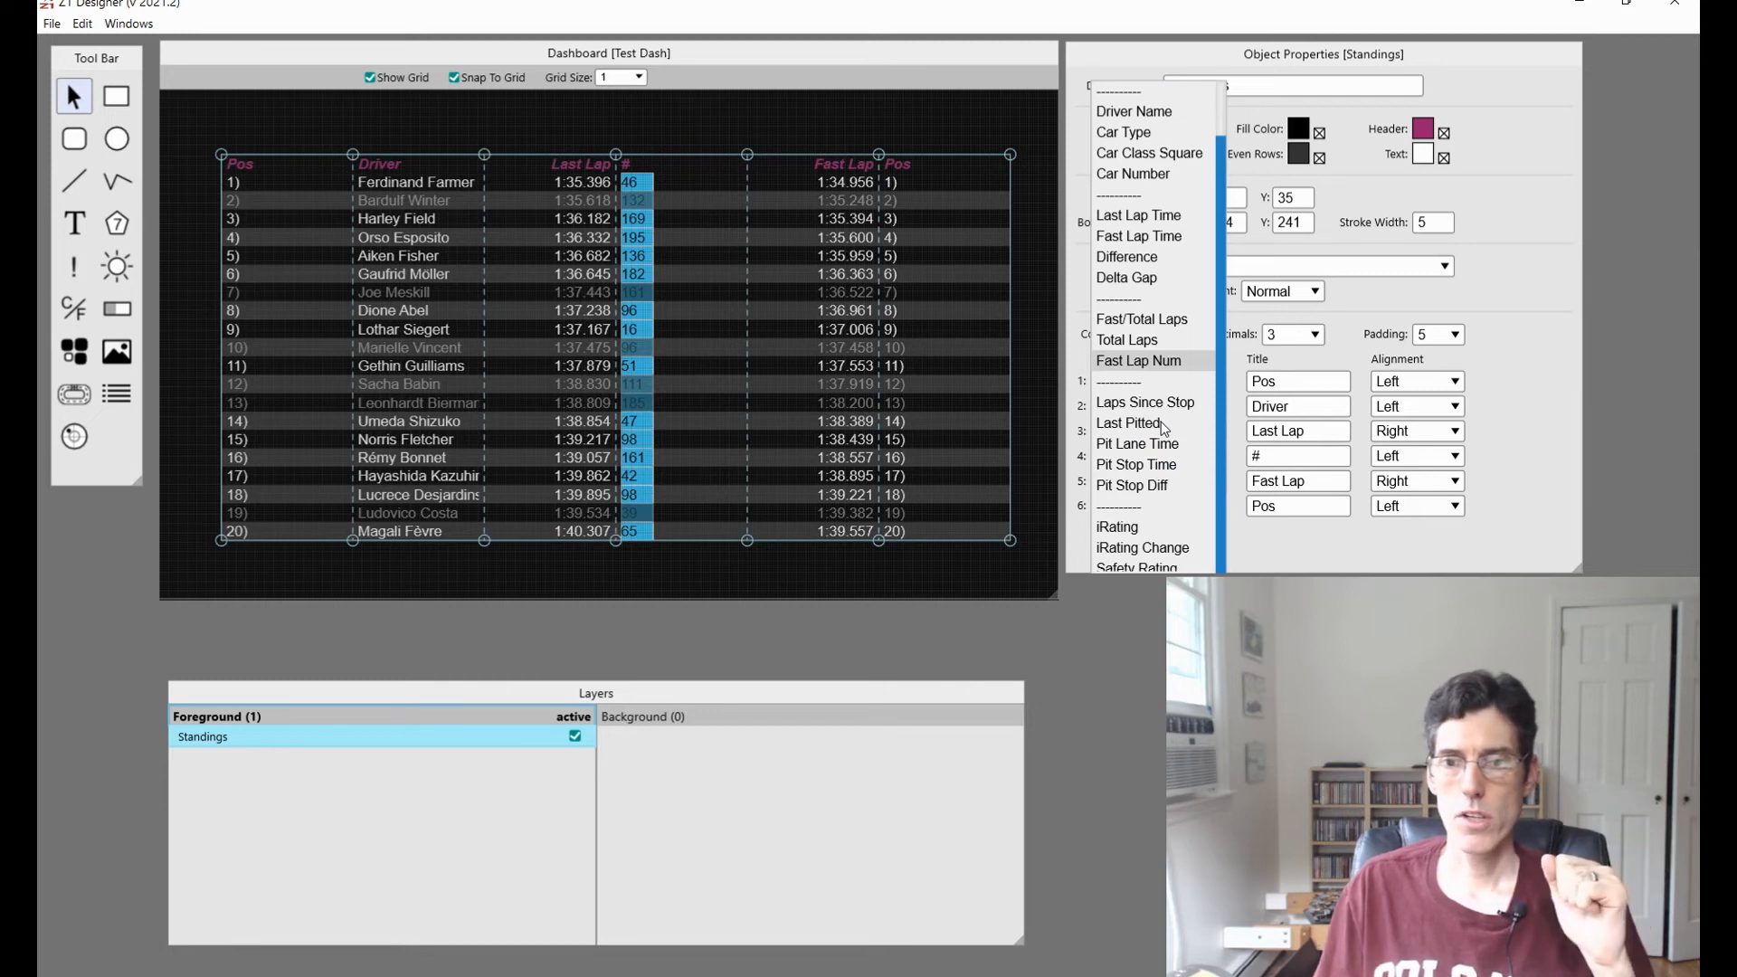
click(1142, 464)
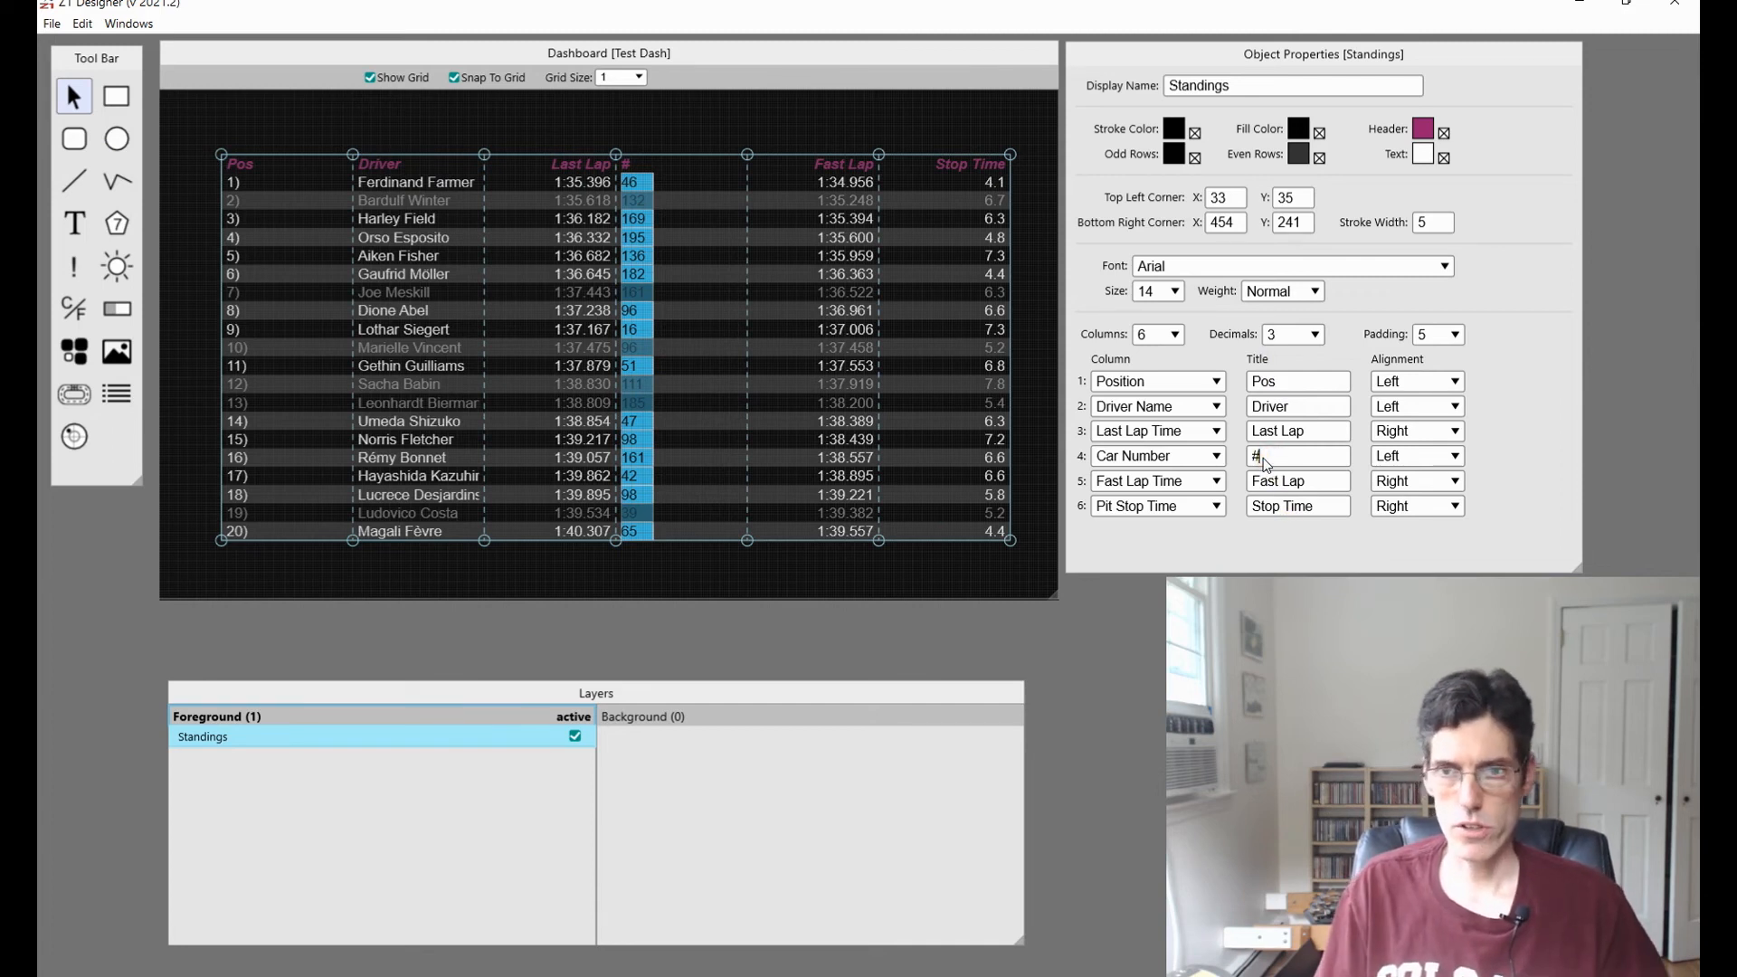
text(Number)
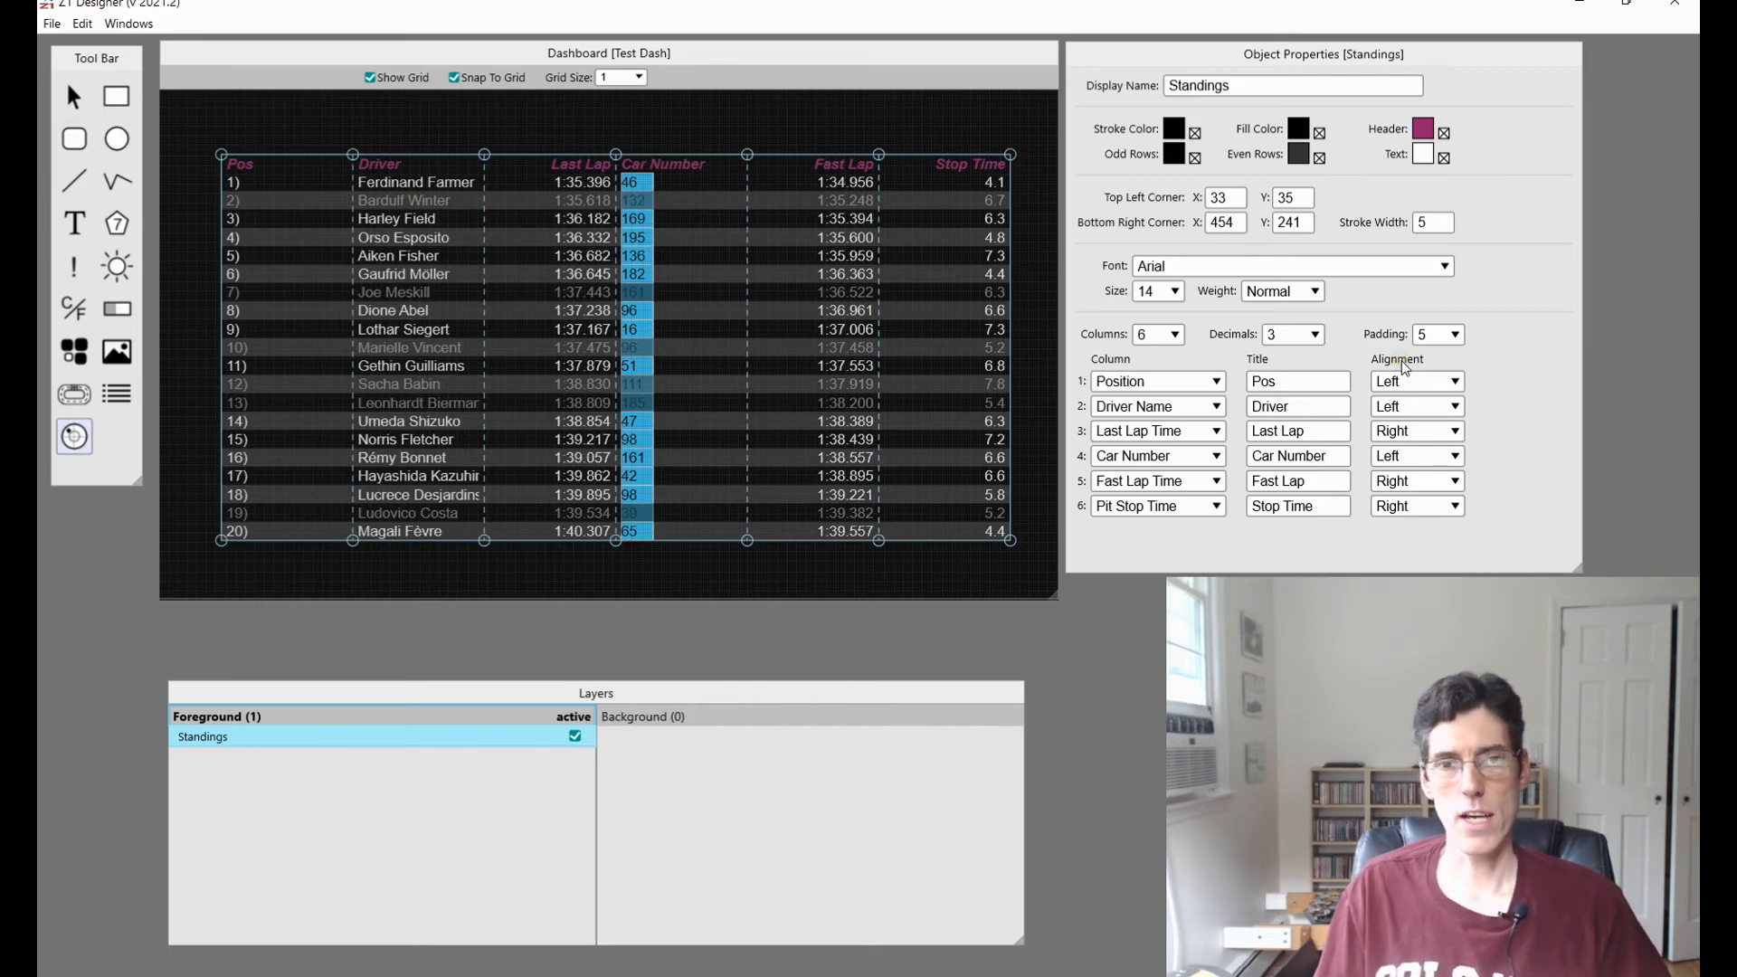
Try Right and Center alignment on the standings table's Position column, and settle on Justified.
click(1416, 382)
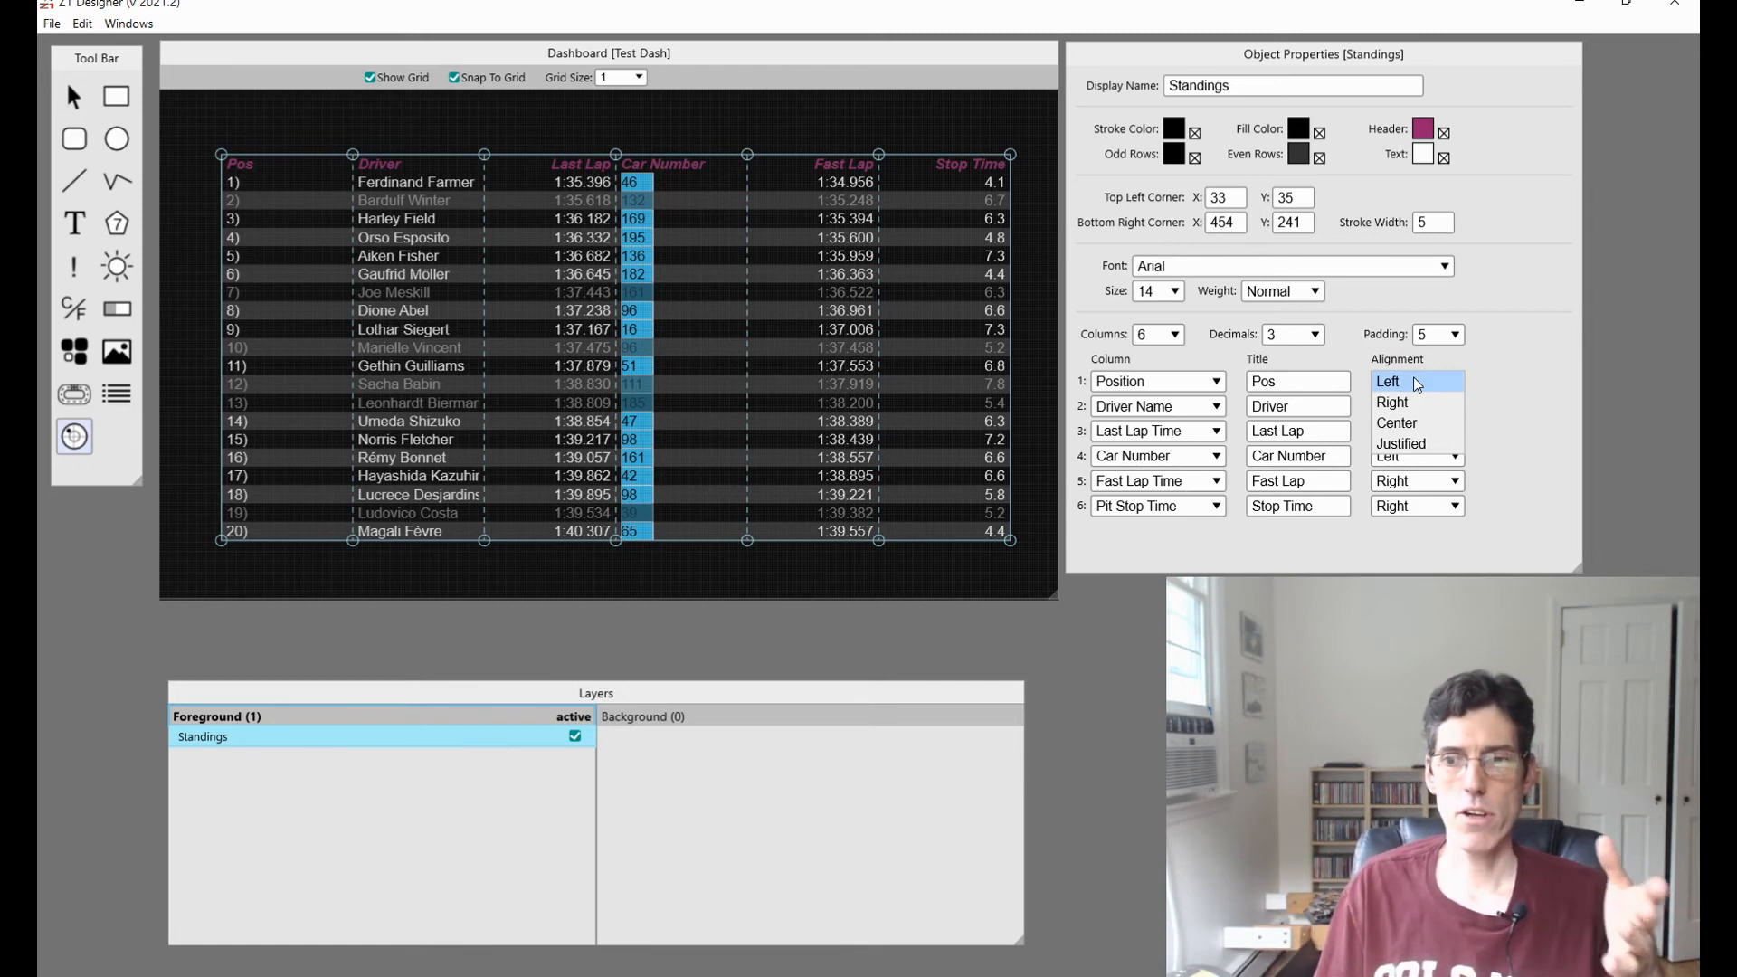
click(1393, 402)
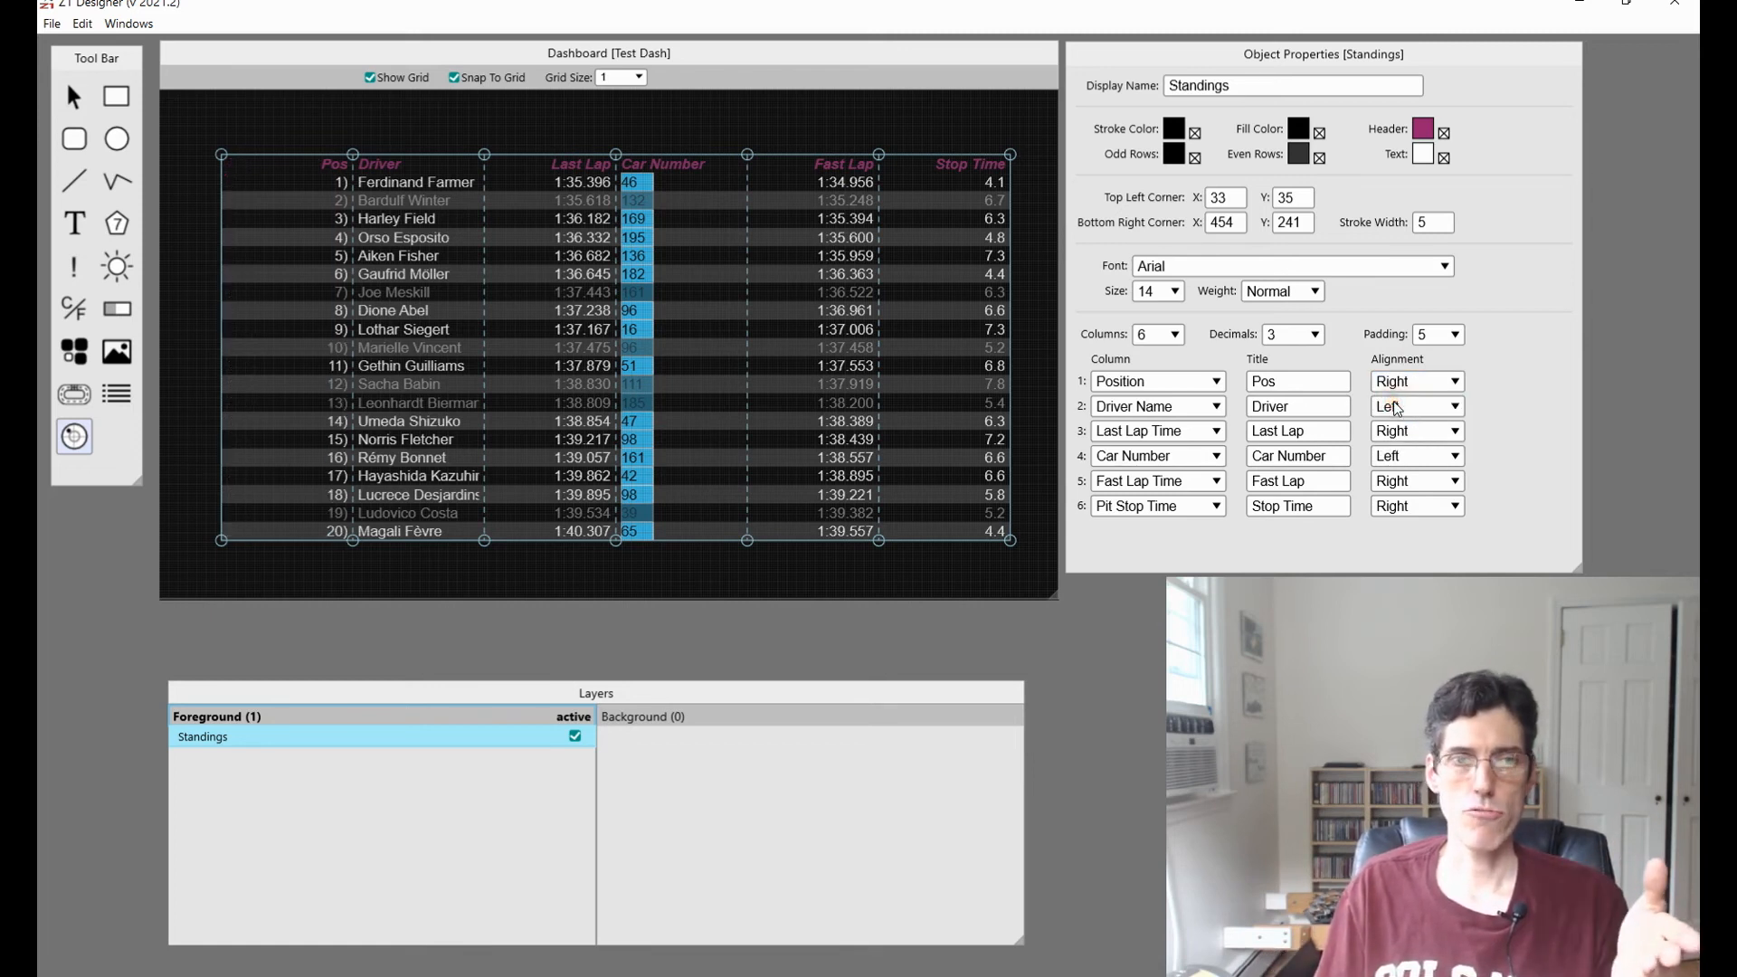
click(1429, 382)
click(1402, 423)
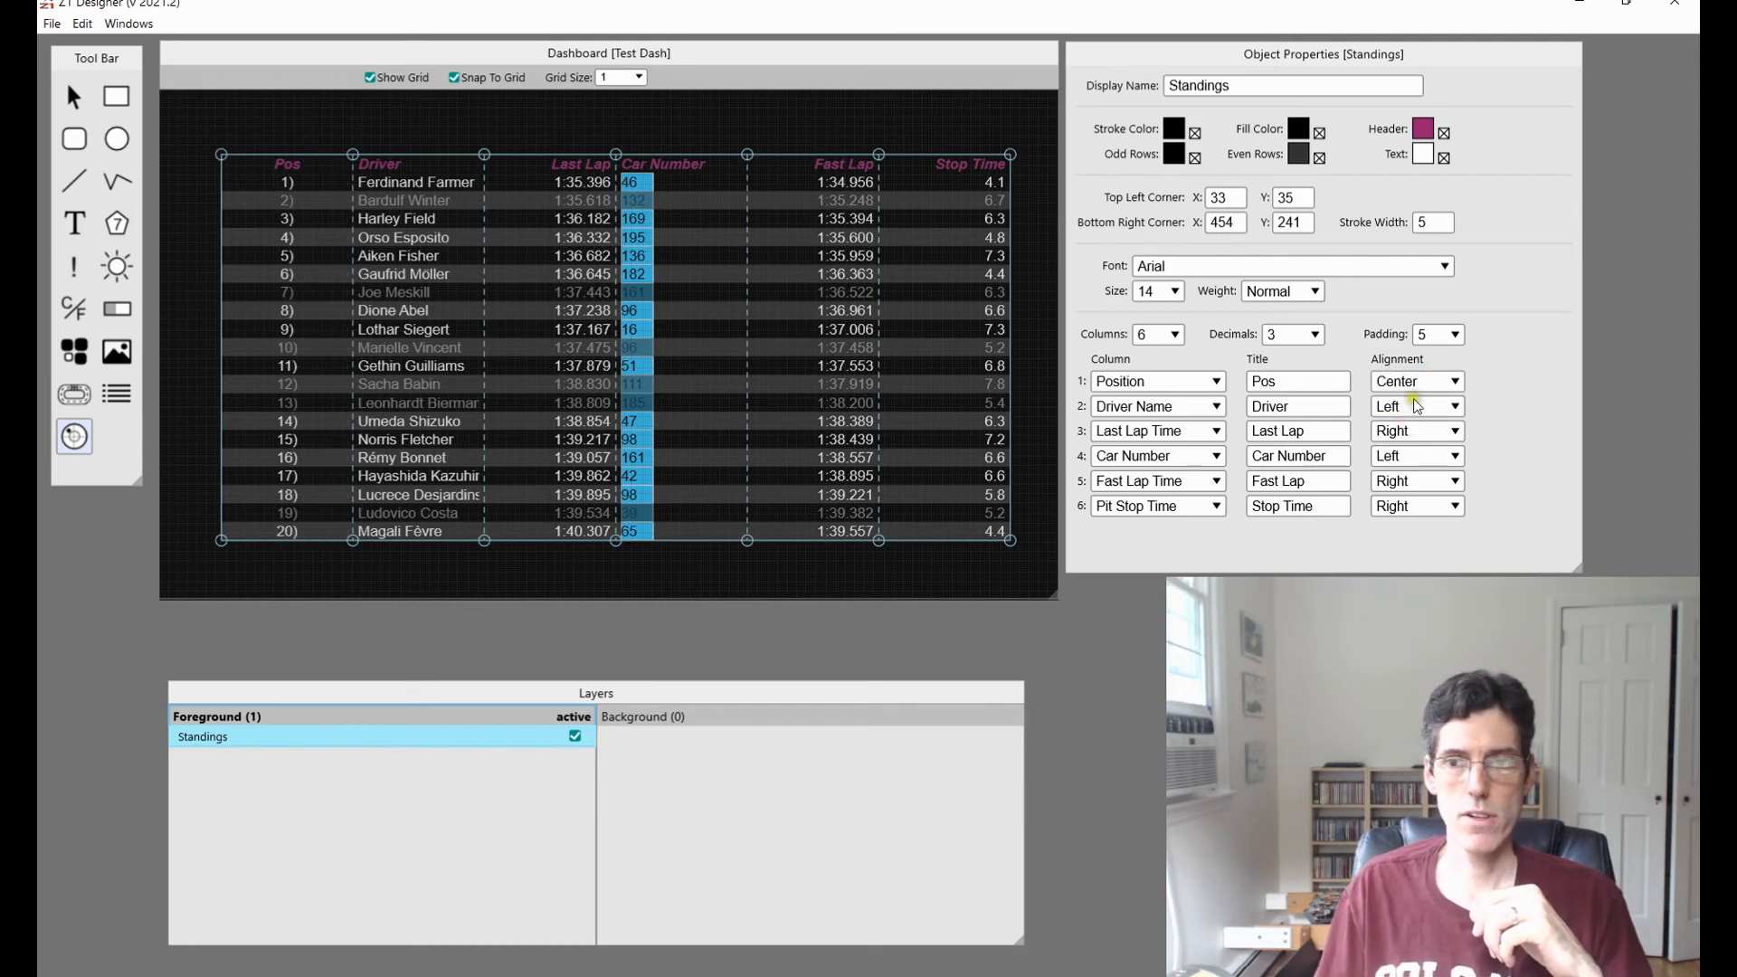
click(1418, 382)
click(1400, 443)
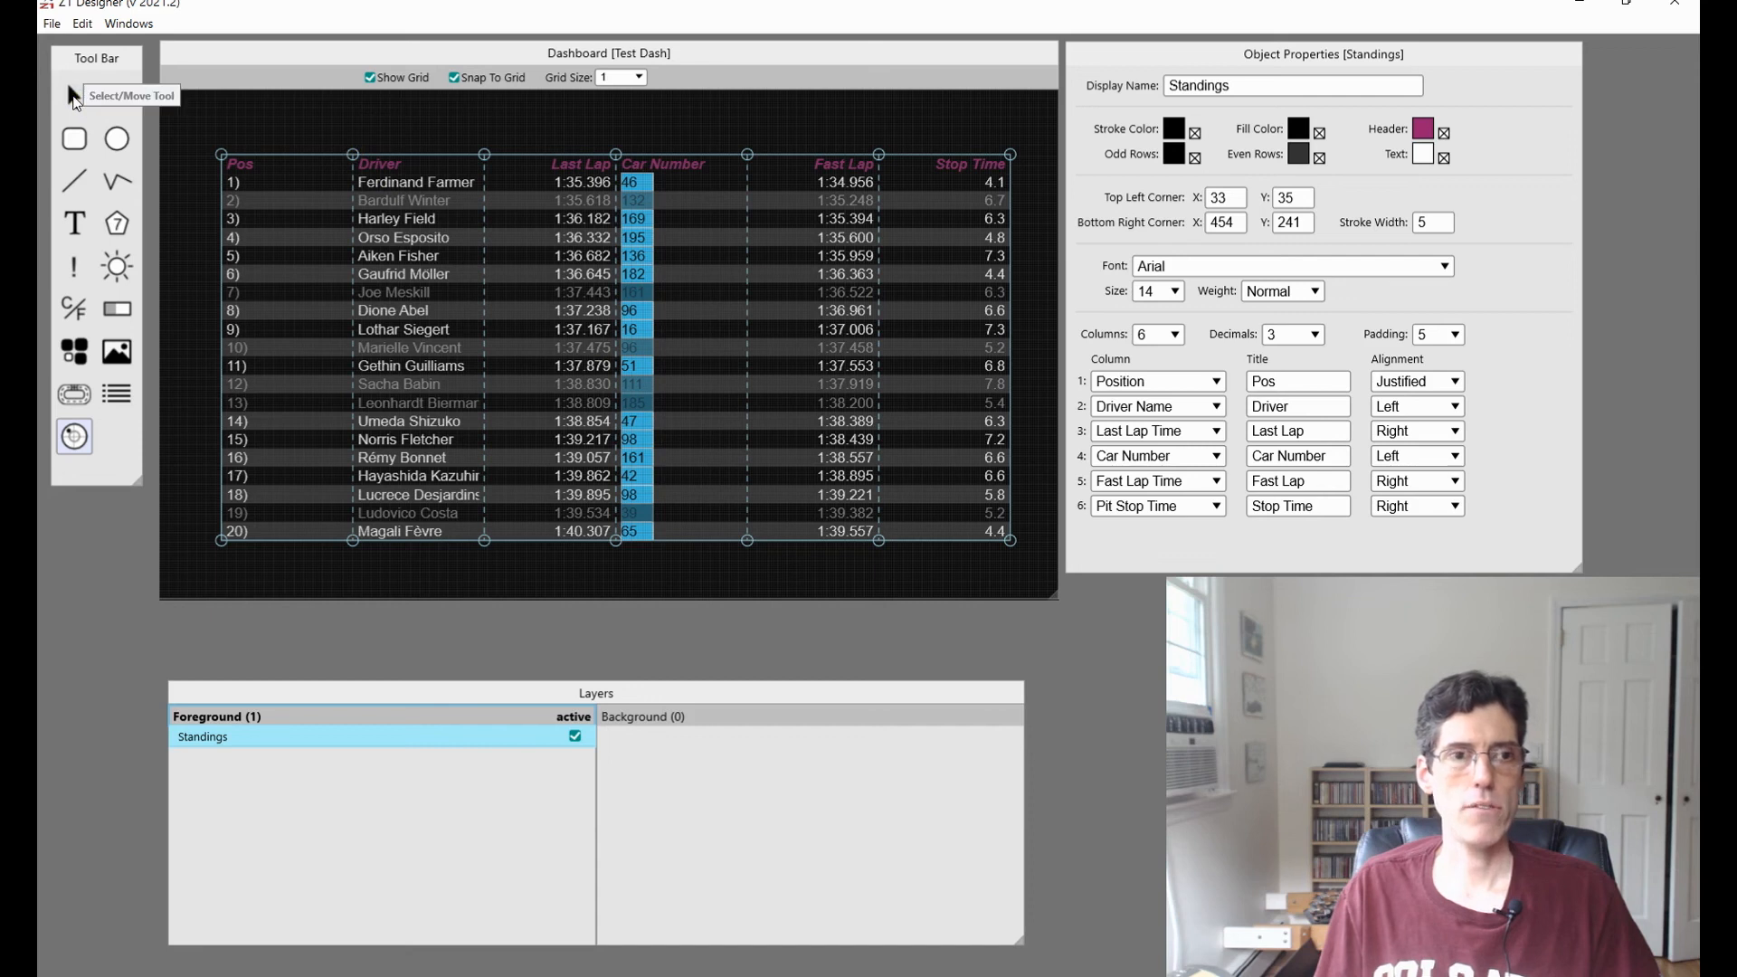
Raise the standings table's top edge to Y 27 and narrow its Pos column slightly.
click(73, 96)
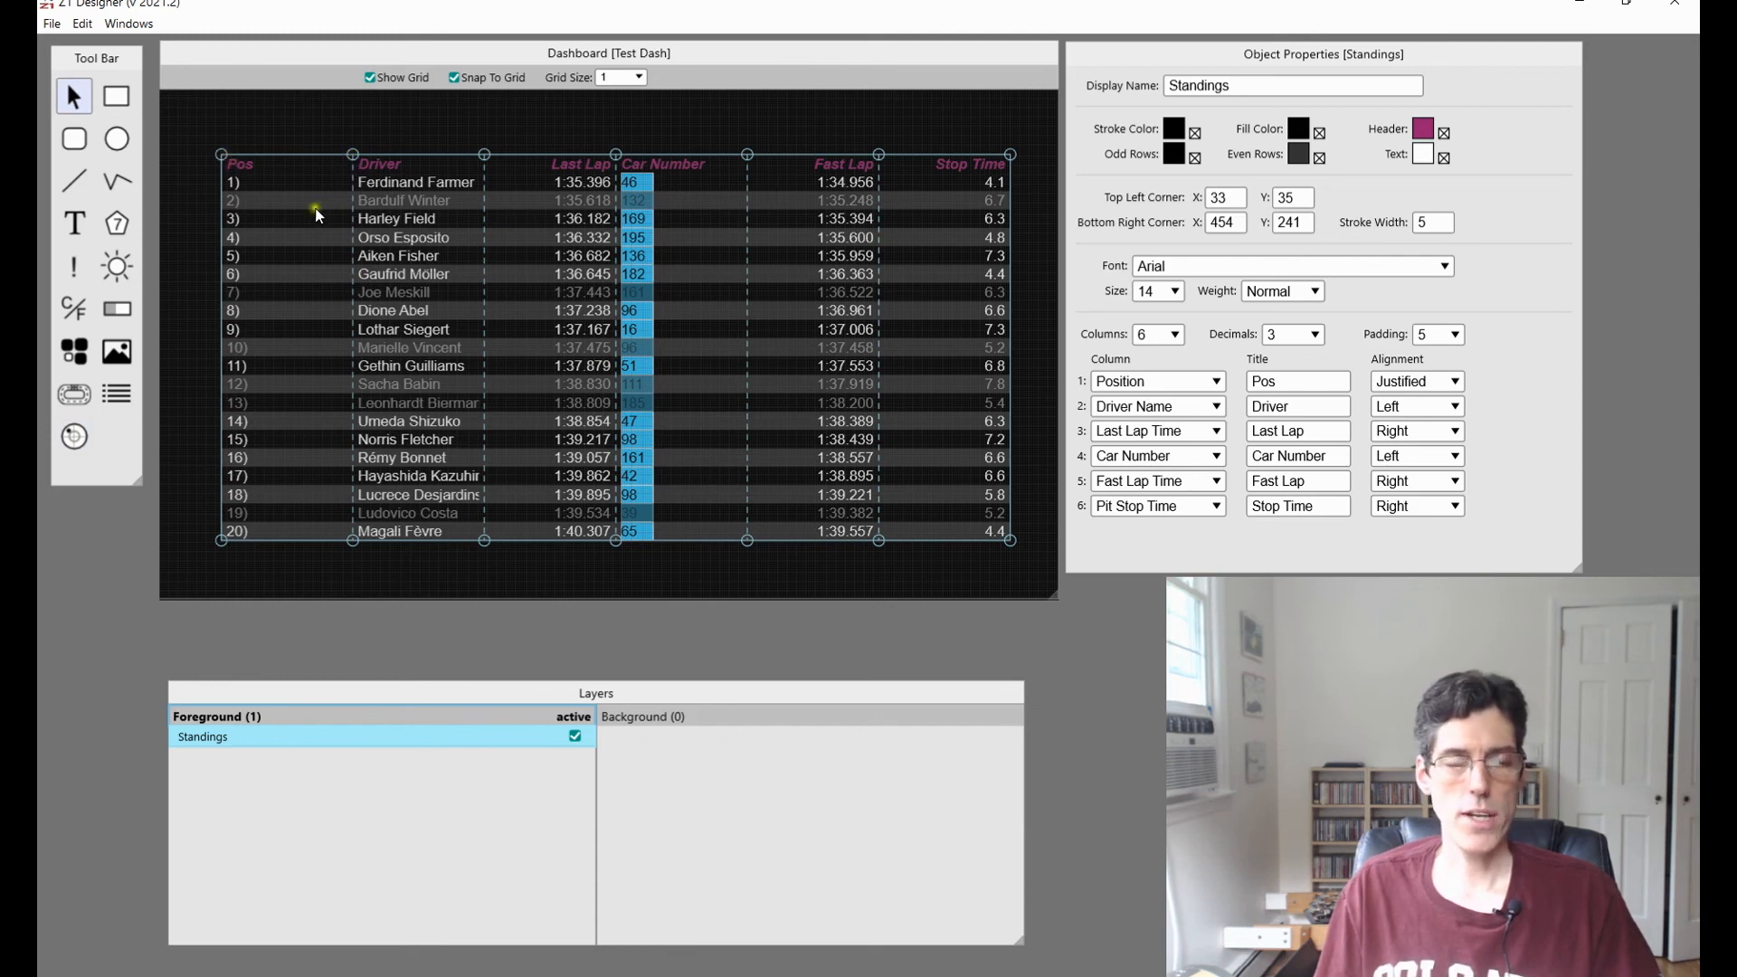
mouse_move(223, 156)
mouse_down()
mouse_move(203, 154)
mouse_move(221, 140)
mouse_up()
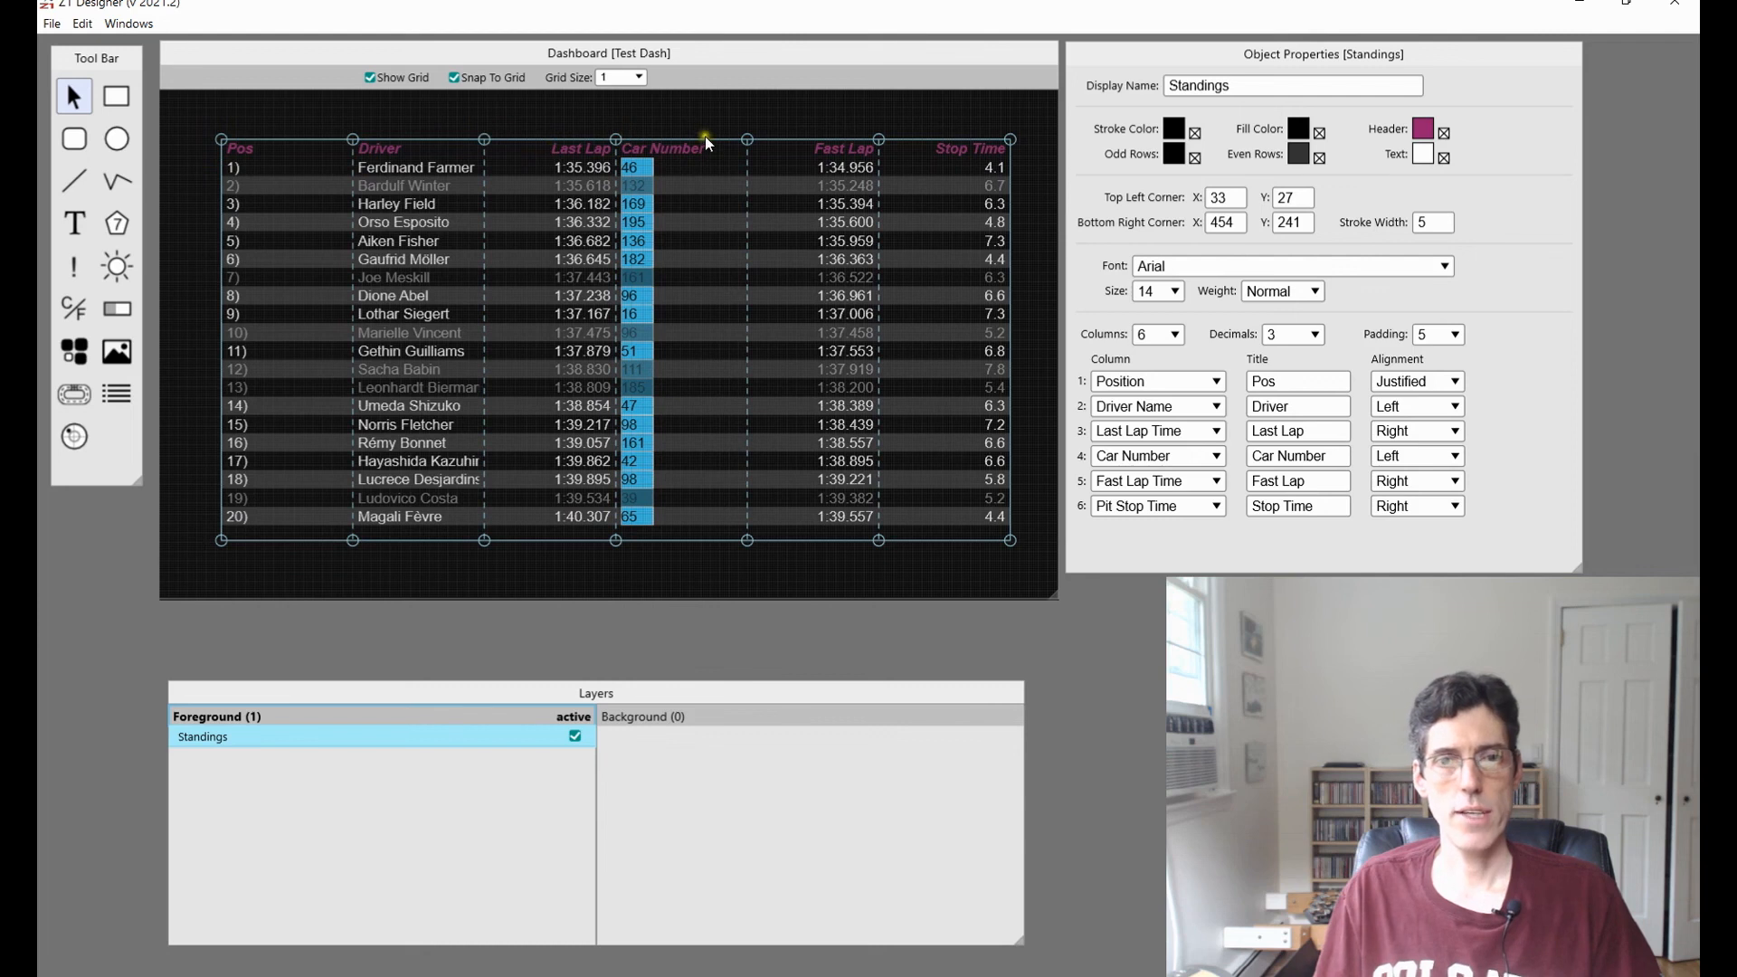
mouse_move(351, 140)
mouse_down()
mouse_move(322, 139)
mouse_move(396, 140)
mouse_move(308, 140)
mouse_move(330, 140)
mouse_up()
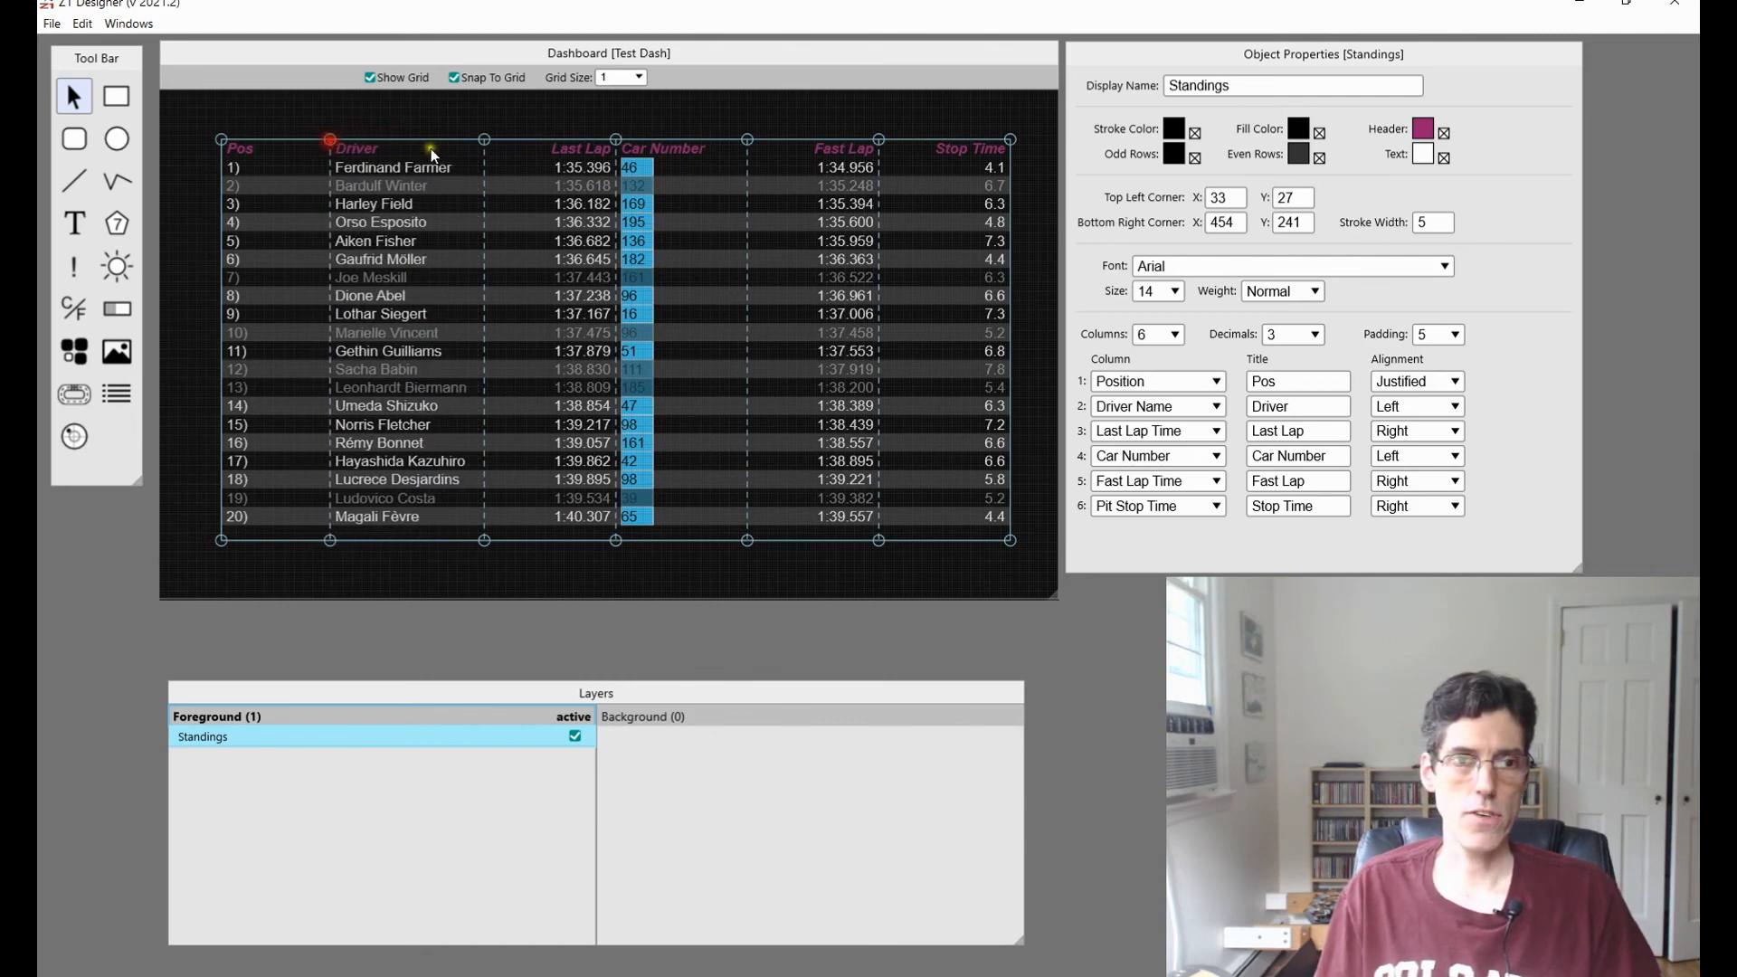
Shift the remaining column dividers of the standings table, widening the Car Number column and narrowing the Stop Time column.
drag(482, 139, 475, 142)
mouse_move(615, 541)
mouse_down()
mouse_move(631, 549)
mouse_move(618, 543)
mouse_up()
drag(751, 540, 903, 542)
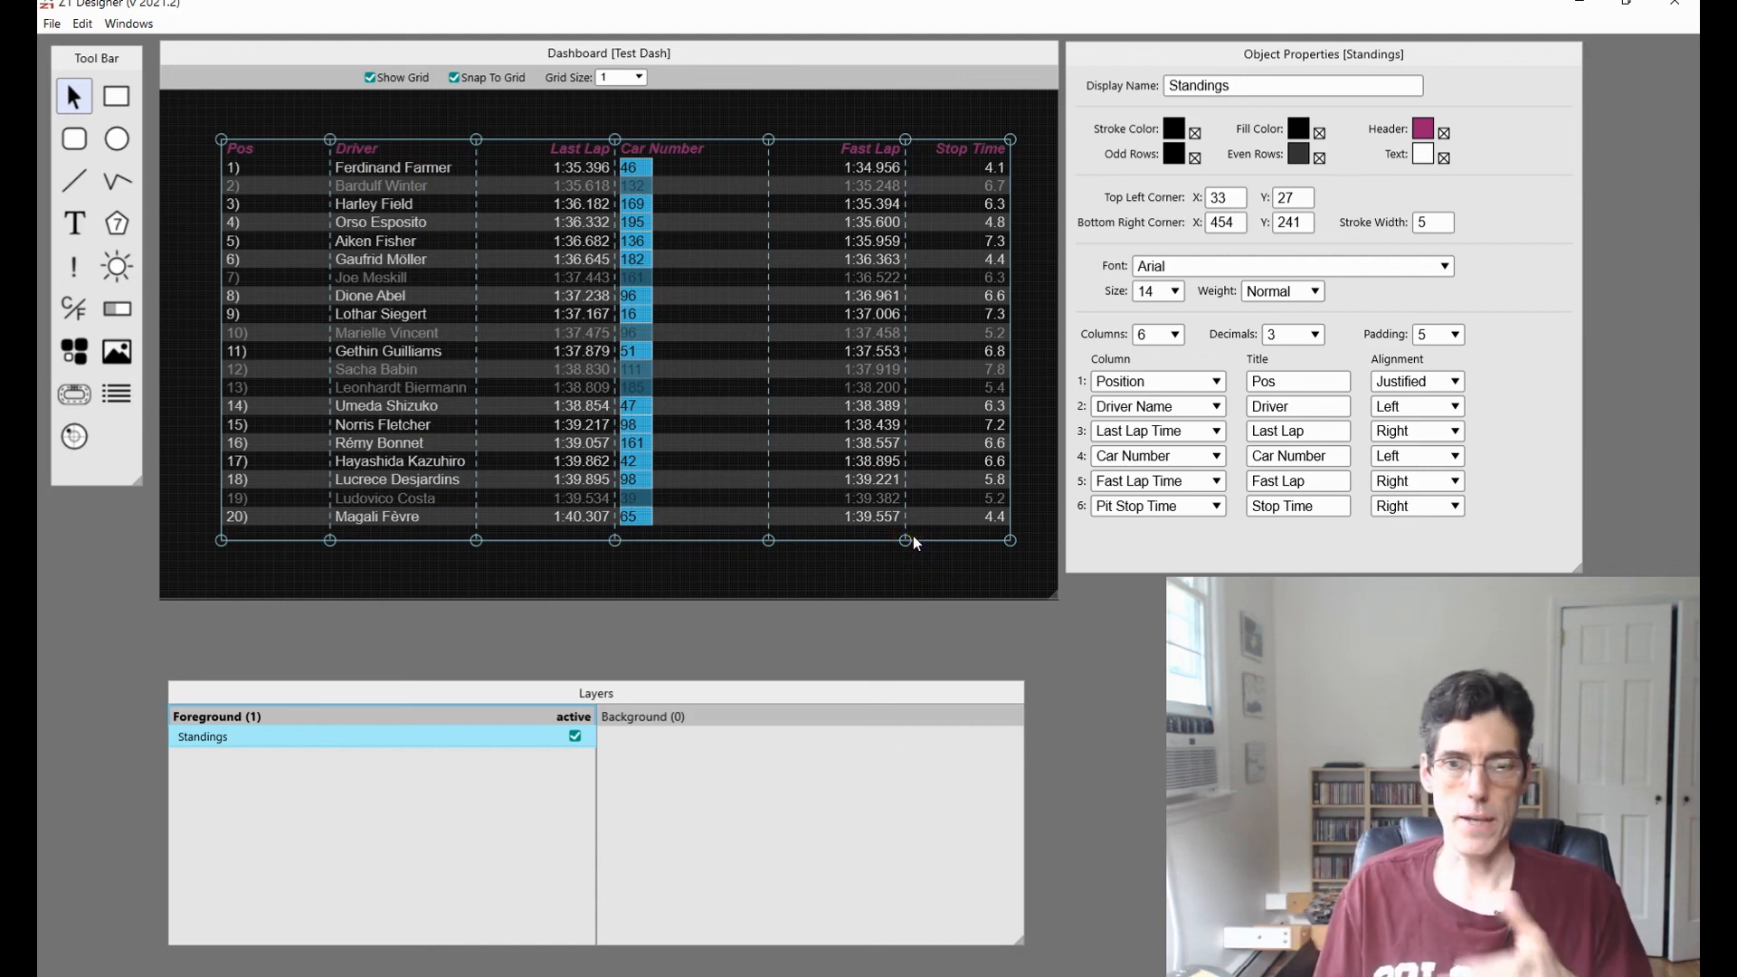
drag(913, 539, 971, 540)
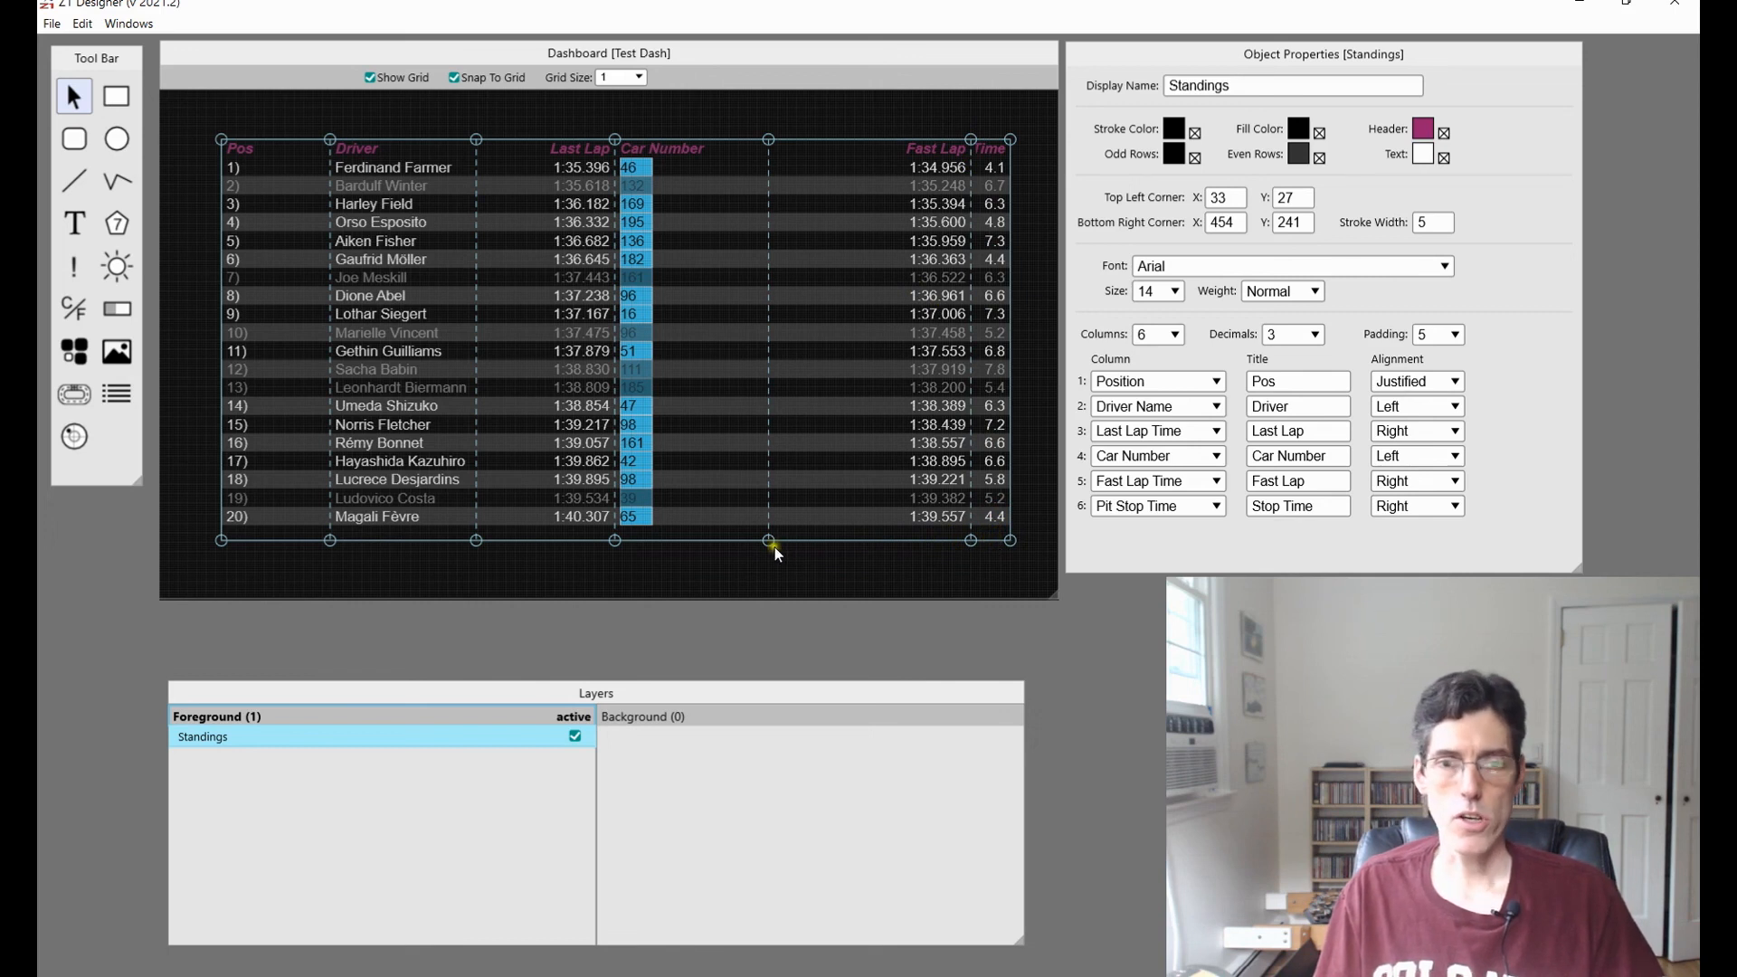
mouse_move(767, 540)
mouse_down()
mouse_move(1000, 565)
mouse_move(915, 556)
mouse_move(931, 541)
mouse_move(787, 540)
mouse_up()
drag(971, 540, 956, 541)
Make the dashboard window slightly taller and select the standings table.
drag(1054, 595, 1062, 633)
click(841, 373)
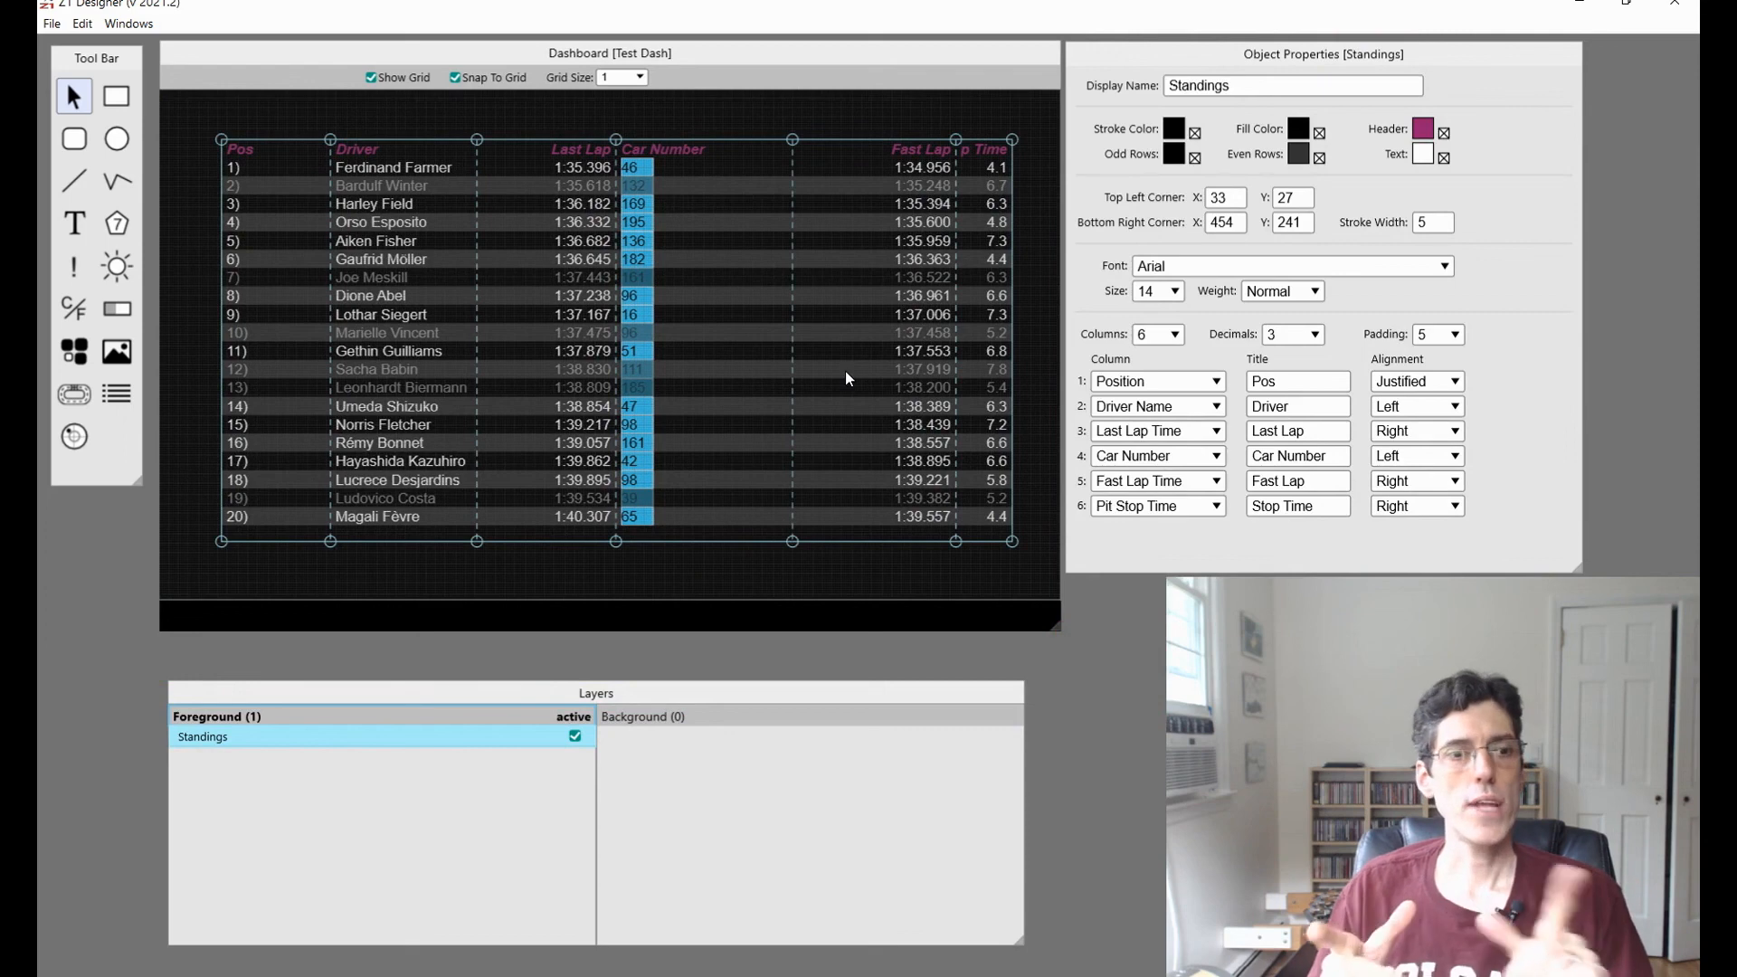